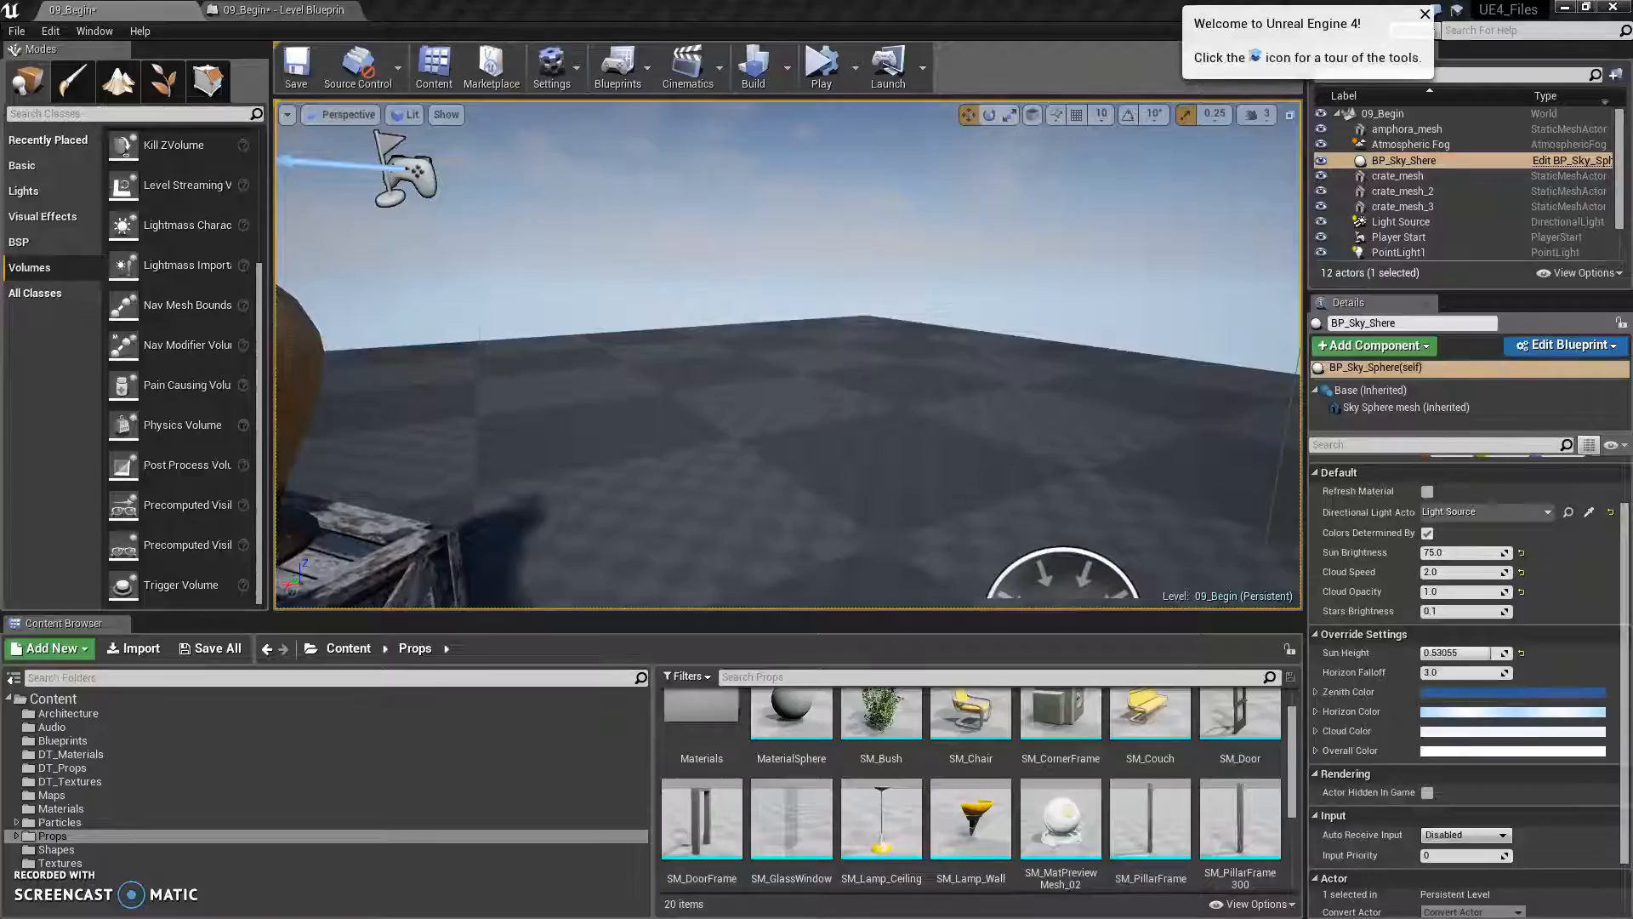
Browse the DT_Textures folder and switch to the browser to read the Unreal Engine 4 project assignment PDF.
left_click(457, 781)
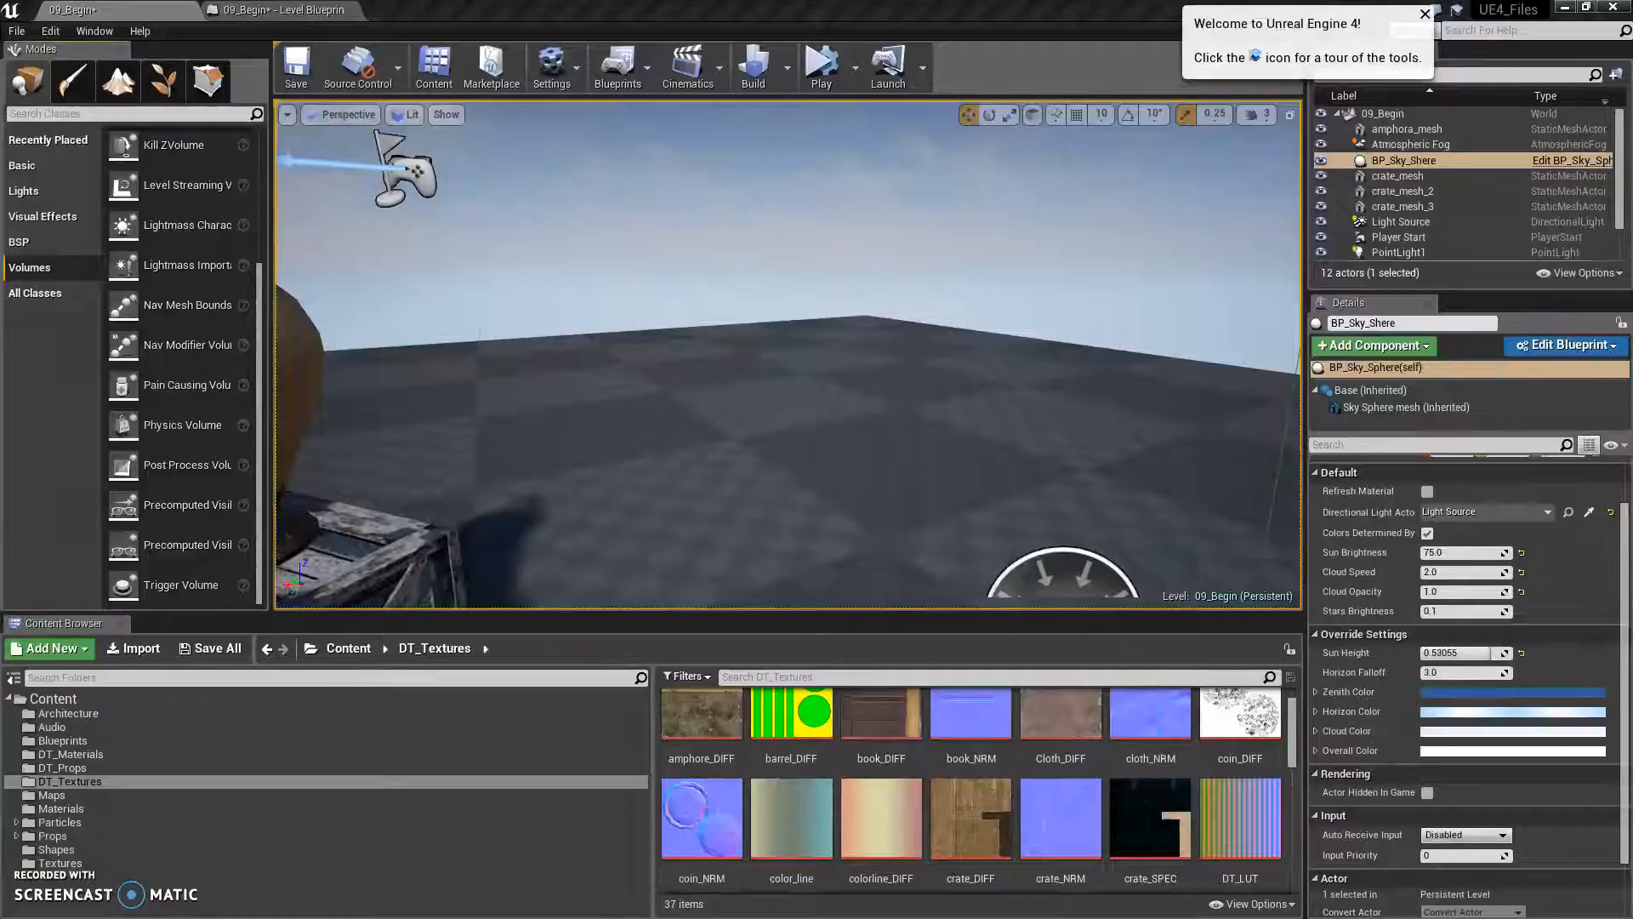
left_click_drag(0, 136, 903, 0)
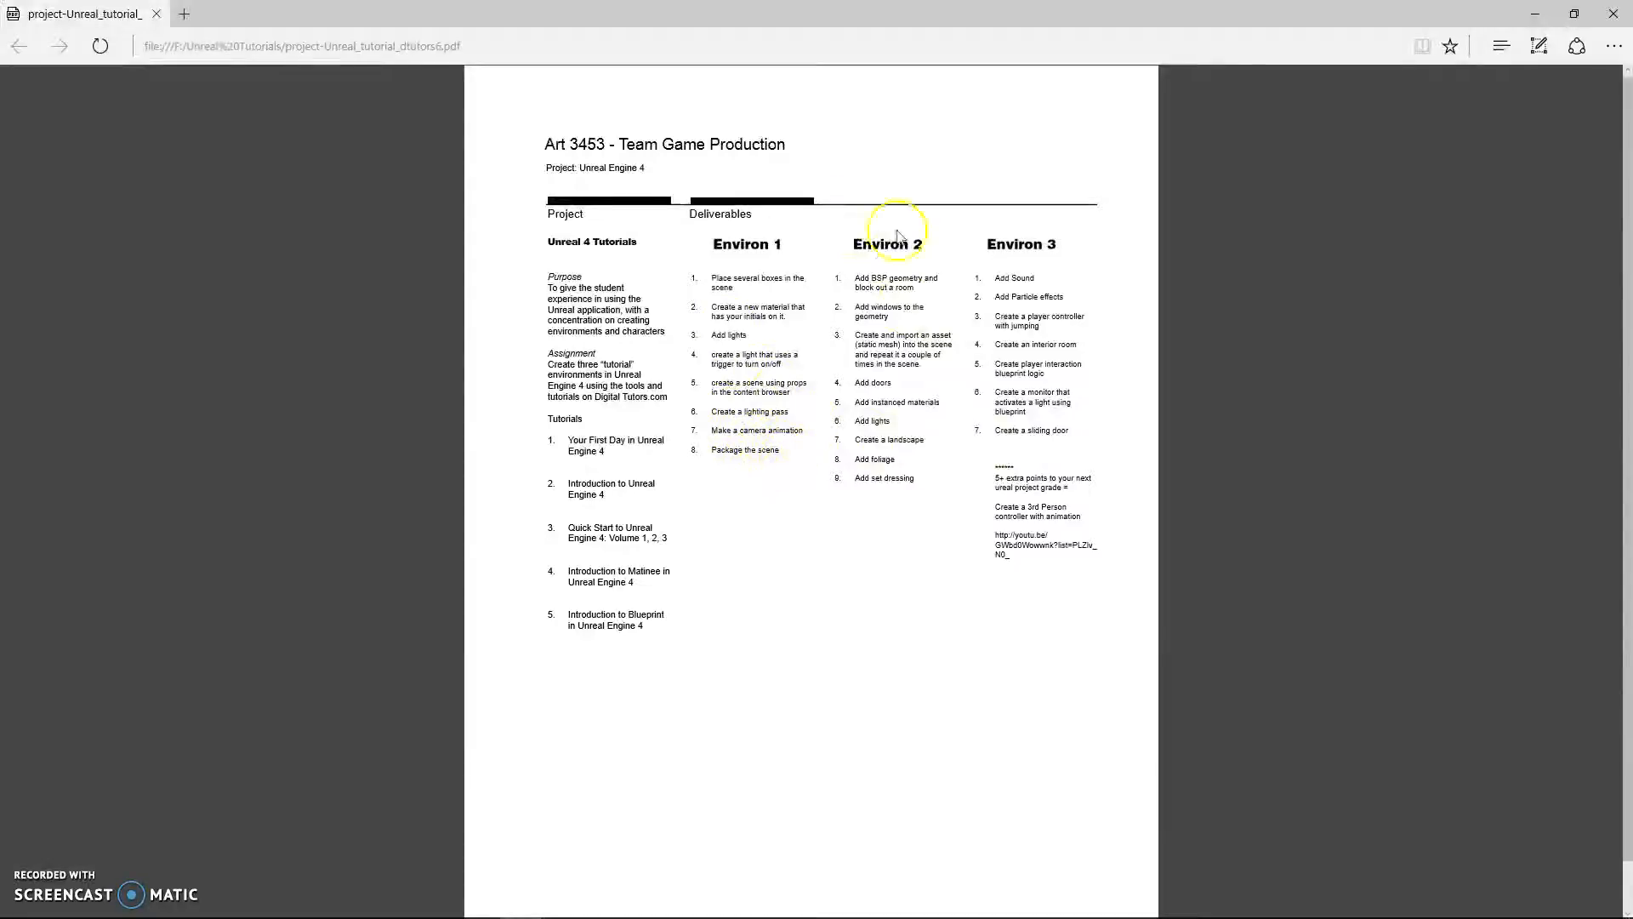
left_click_drag(772, 19, 0, 425)
Play the 09_Begin level in the viewport, look around the crates and amphora, and stop the session.
left_click(791, 372)
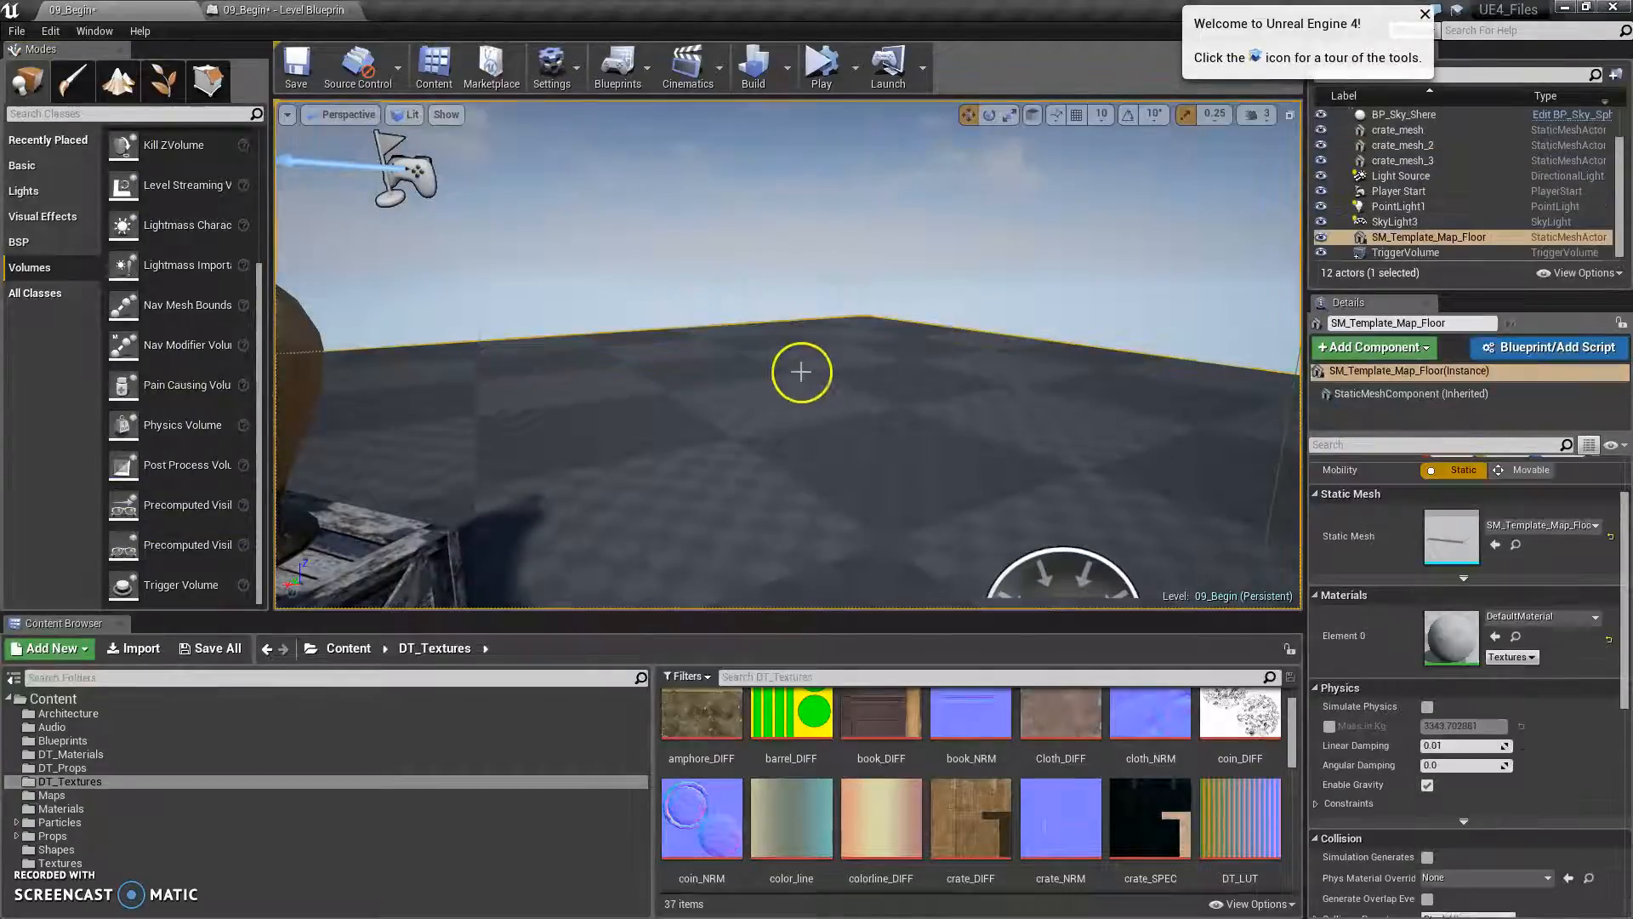
scroll(810, 377, "down", 10)
left_click_drag(746, 516, 804, 410)
left_click_drag(893, 374, 856, 298)
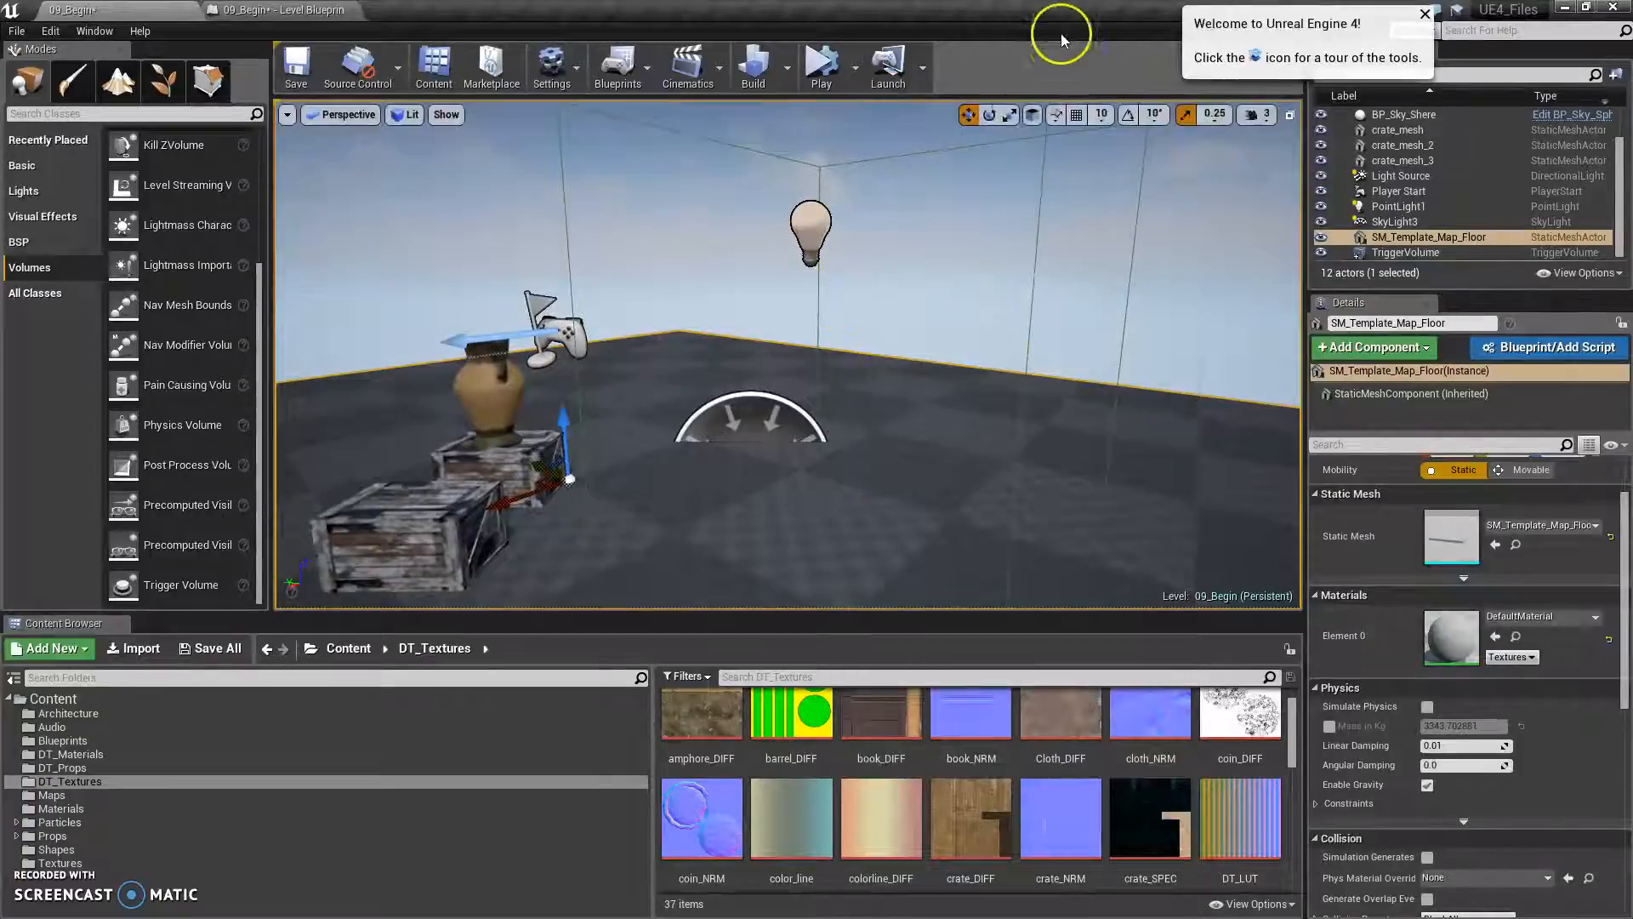
left_click(821, 77)
left_click_drag(951, 298, 962, 400)
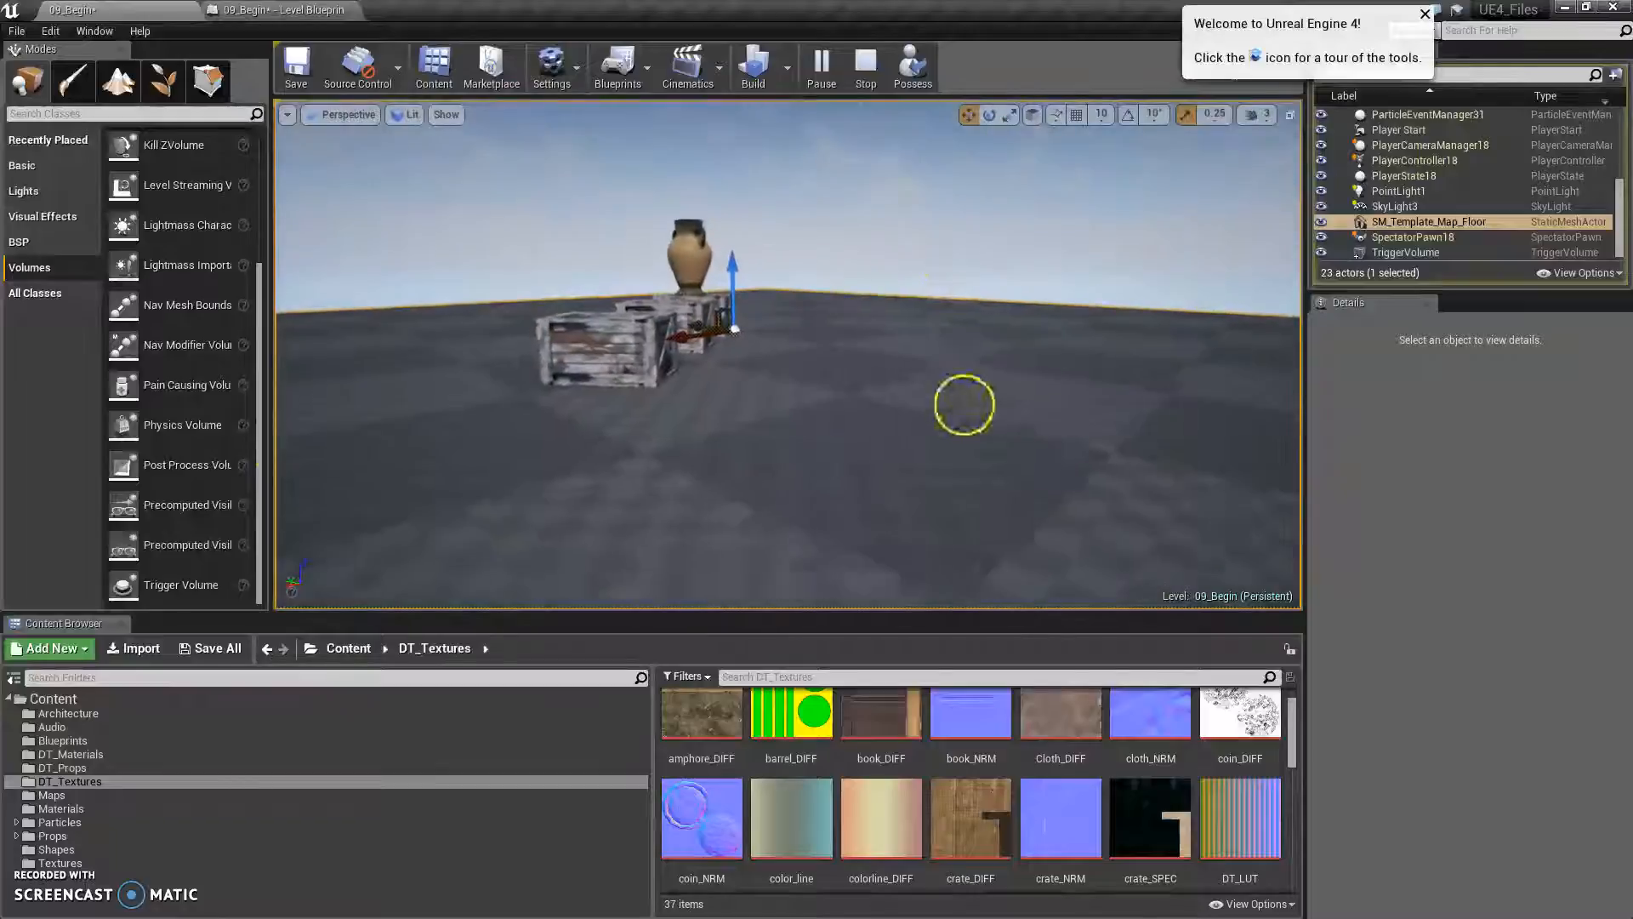
left_click(867, 72)
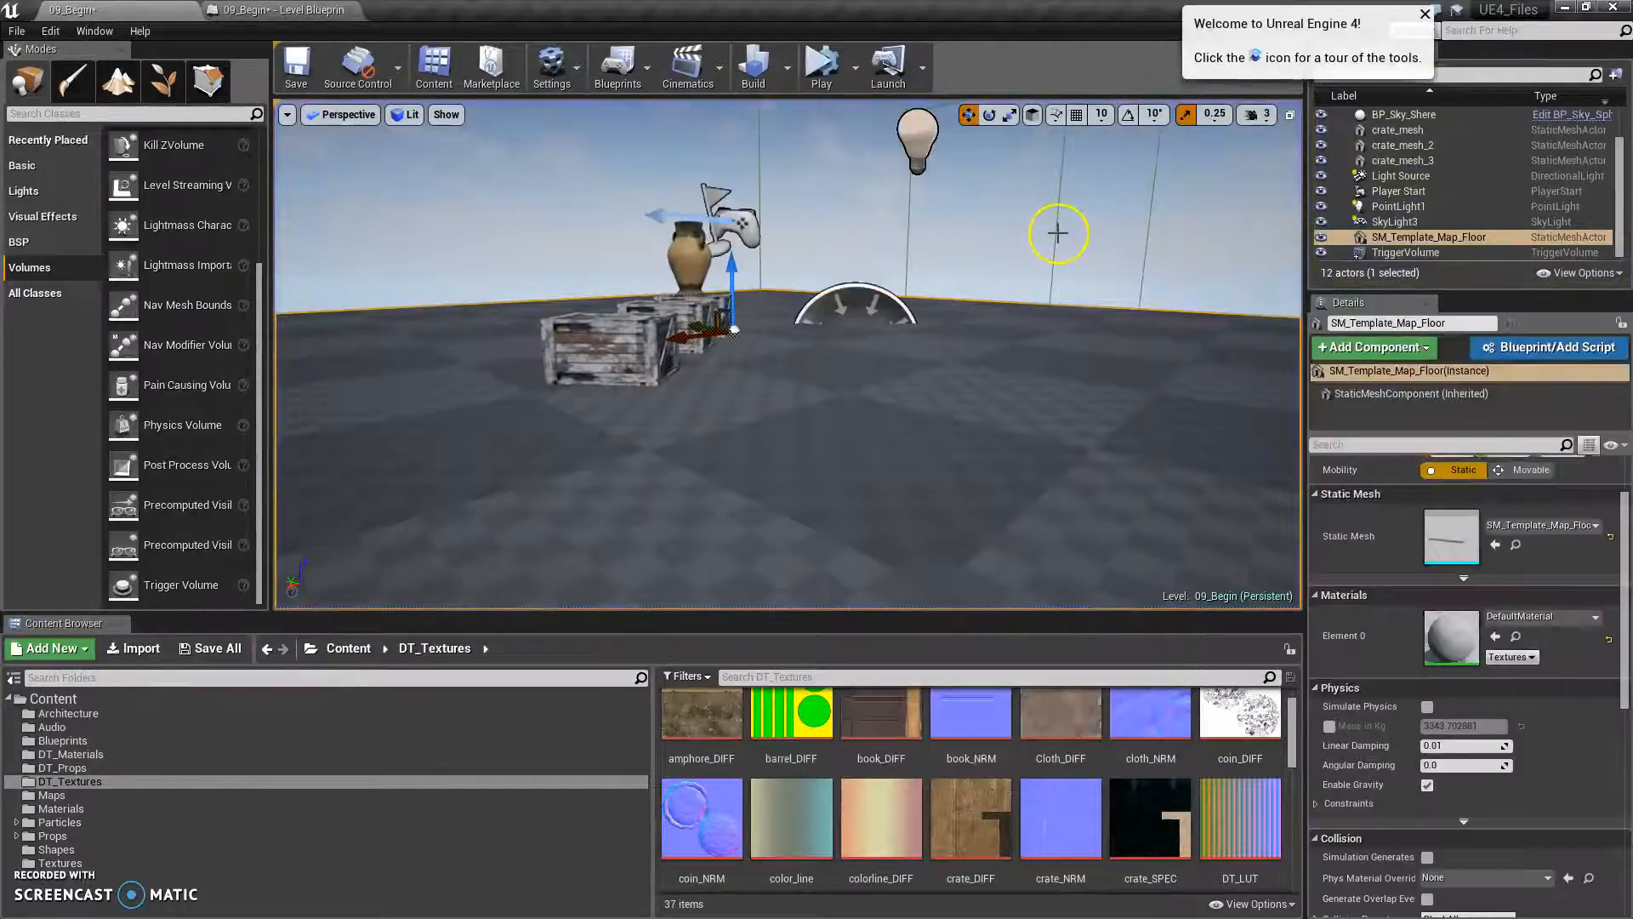
In the Level Blueprint, reposition the trigger volume's OnActorBeginOverlap node and the Toggle Visibility node, and compile.
left_click(1058, 233)
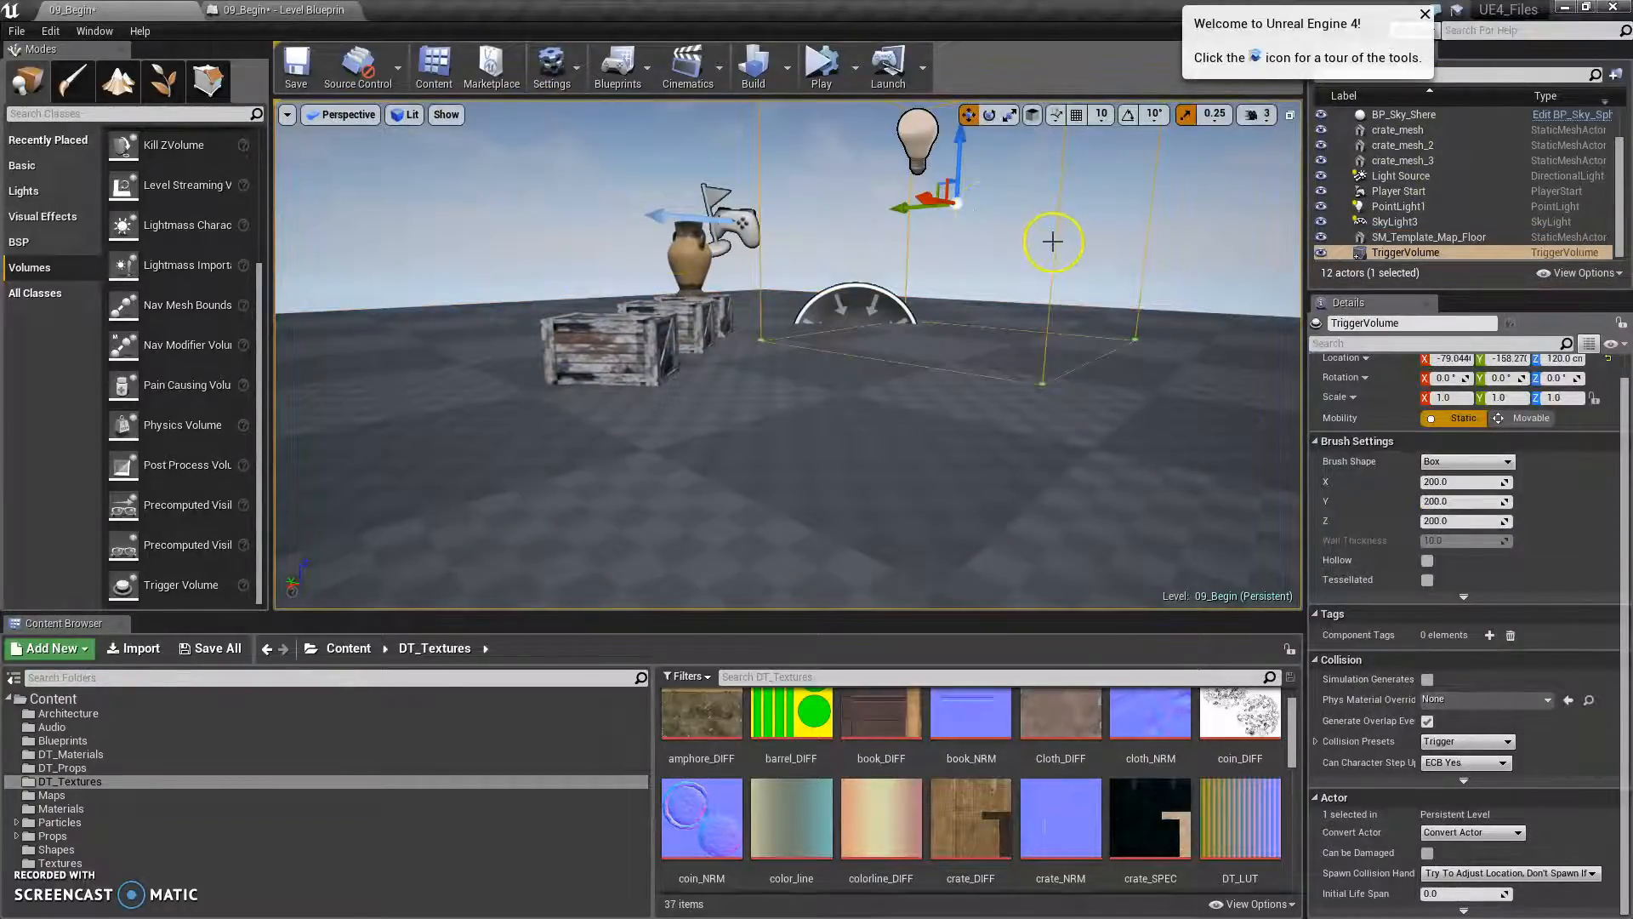
left_click(289, 9)
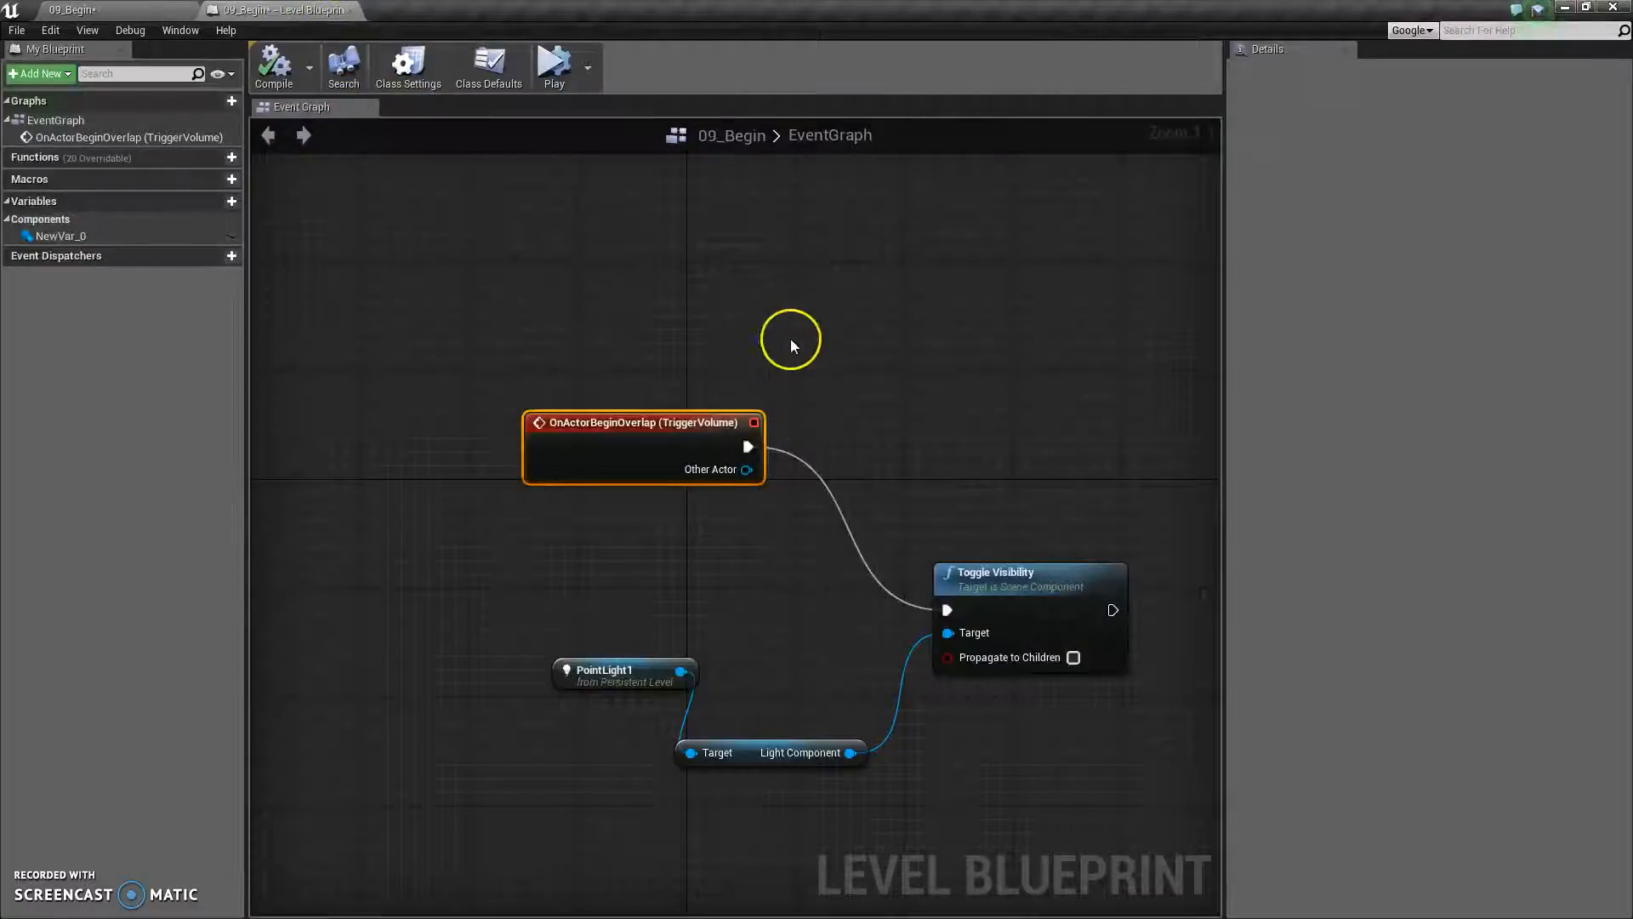
left_click_drag(590, 458, 576, 404)
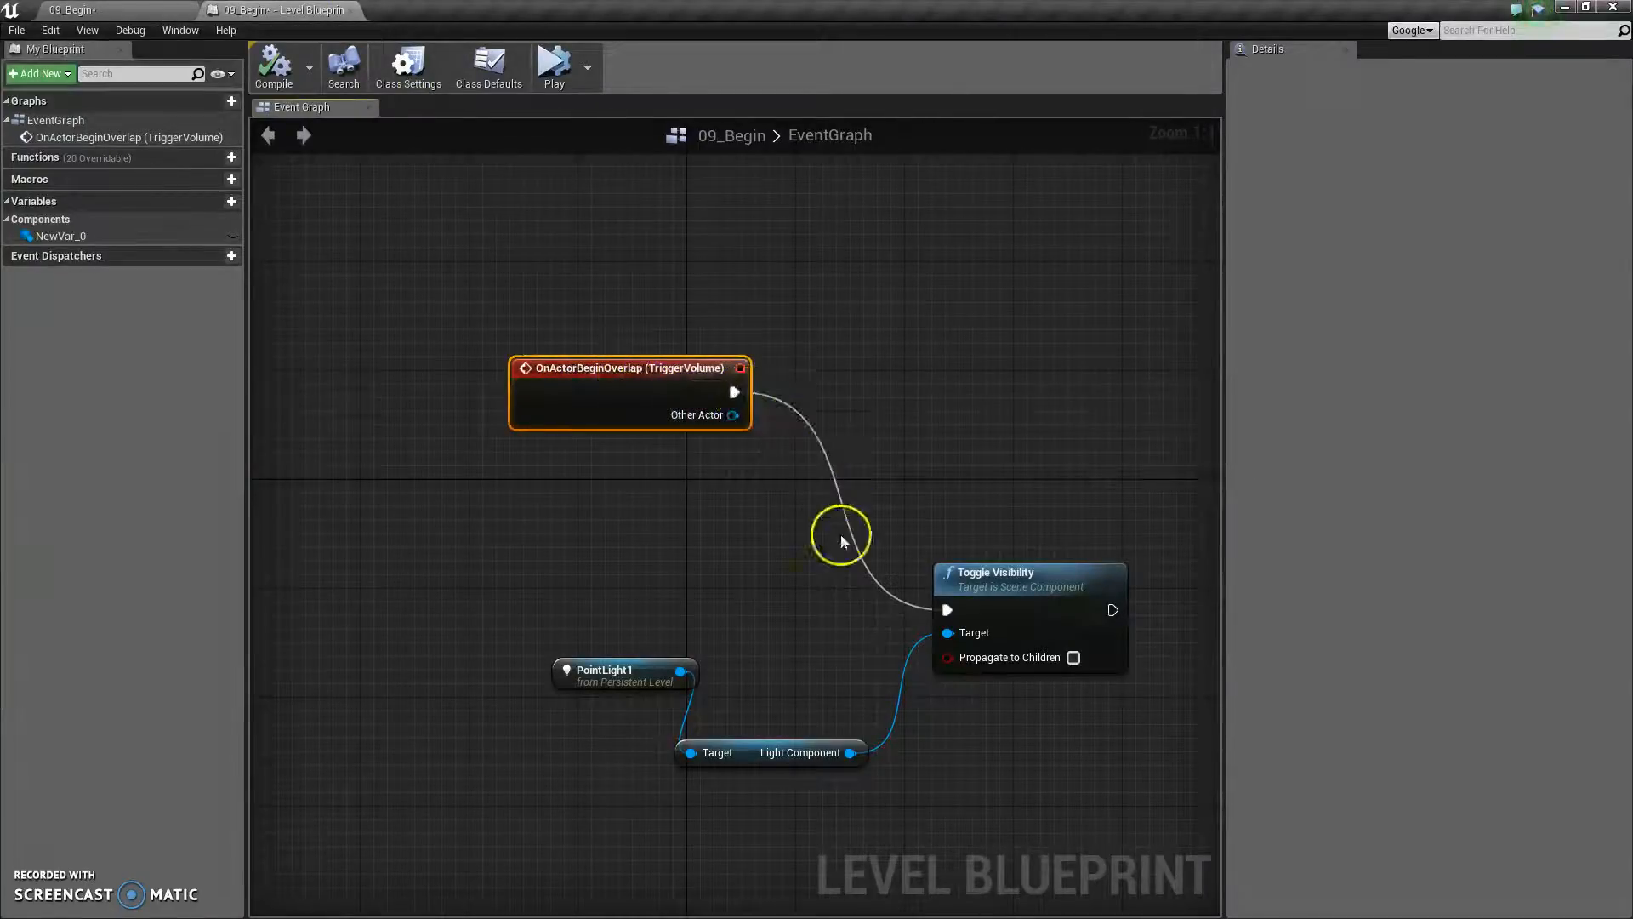
left_click_drag(978, 570, 1004, 541)
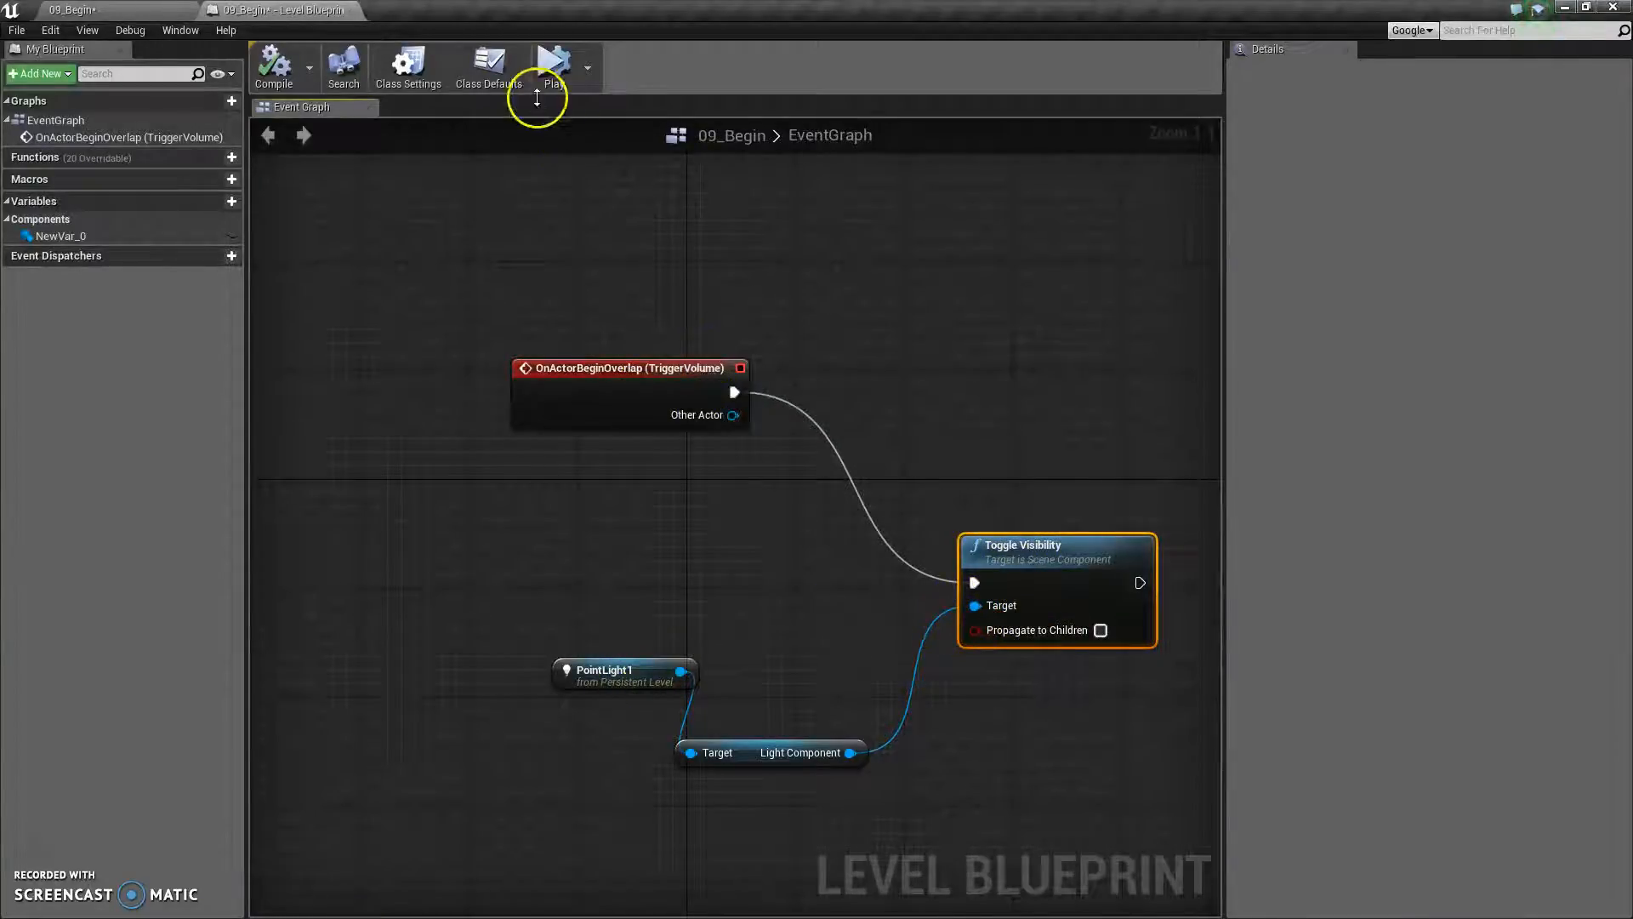
left_click(277, 61)
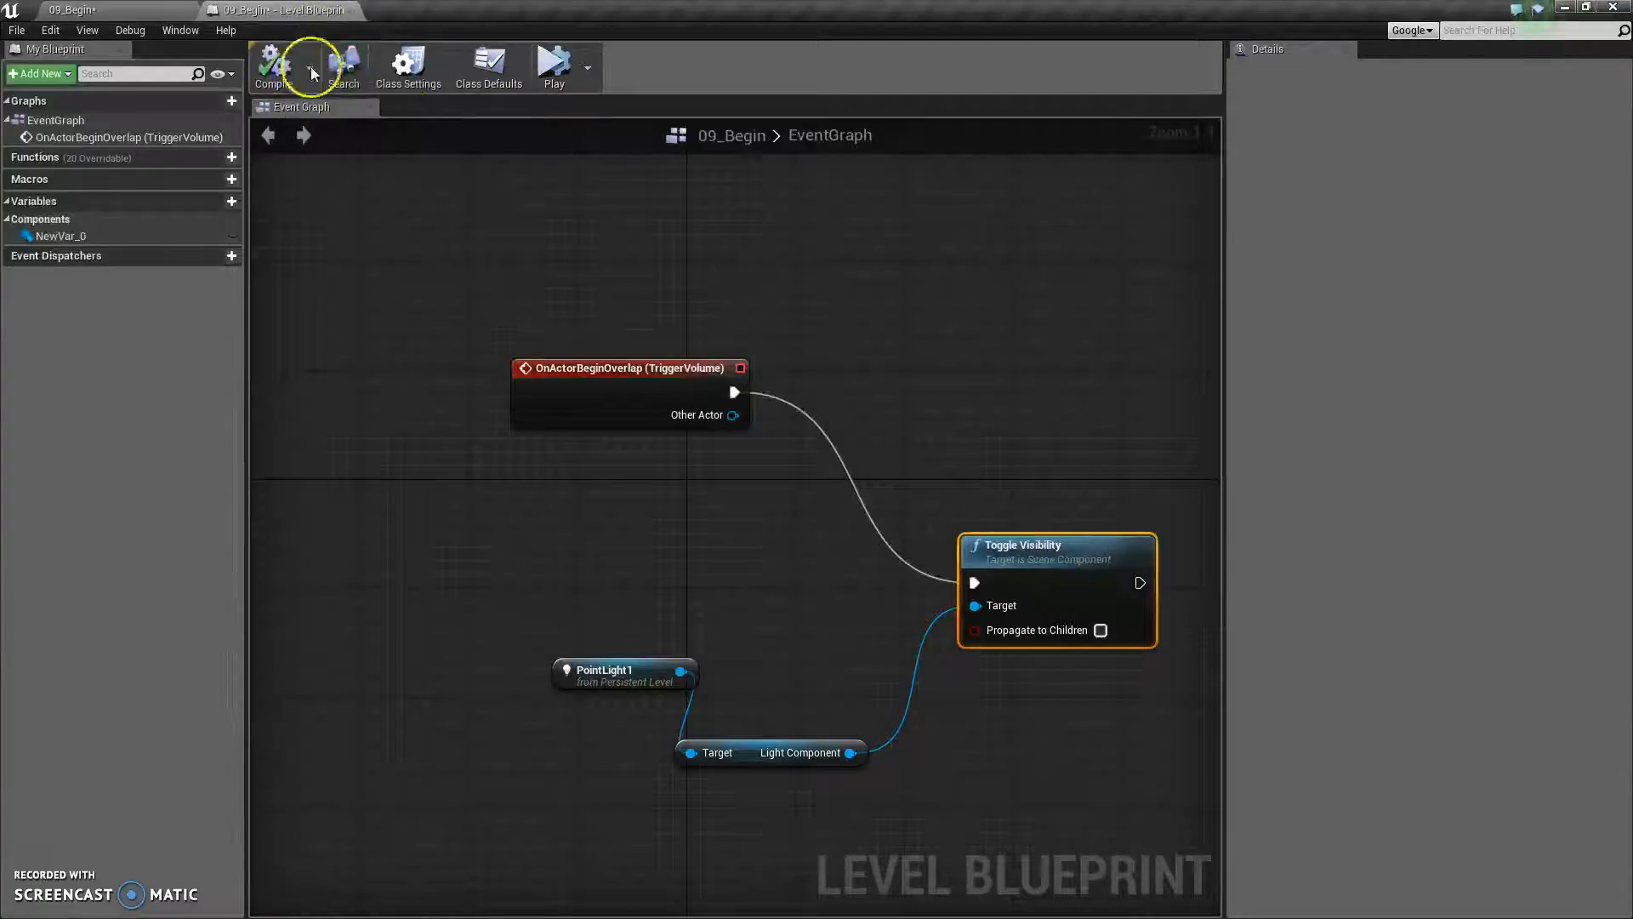
left_click_drag(634, 400, 688, 413)
left_click_drag(1053, 539, 1031, 527)
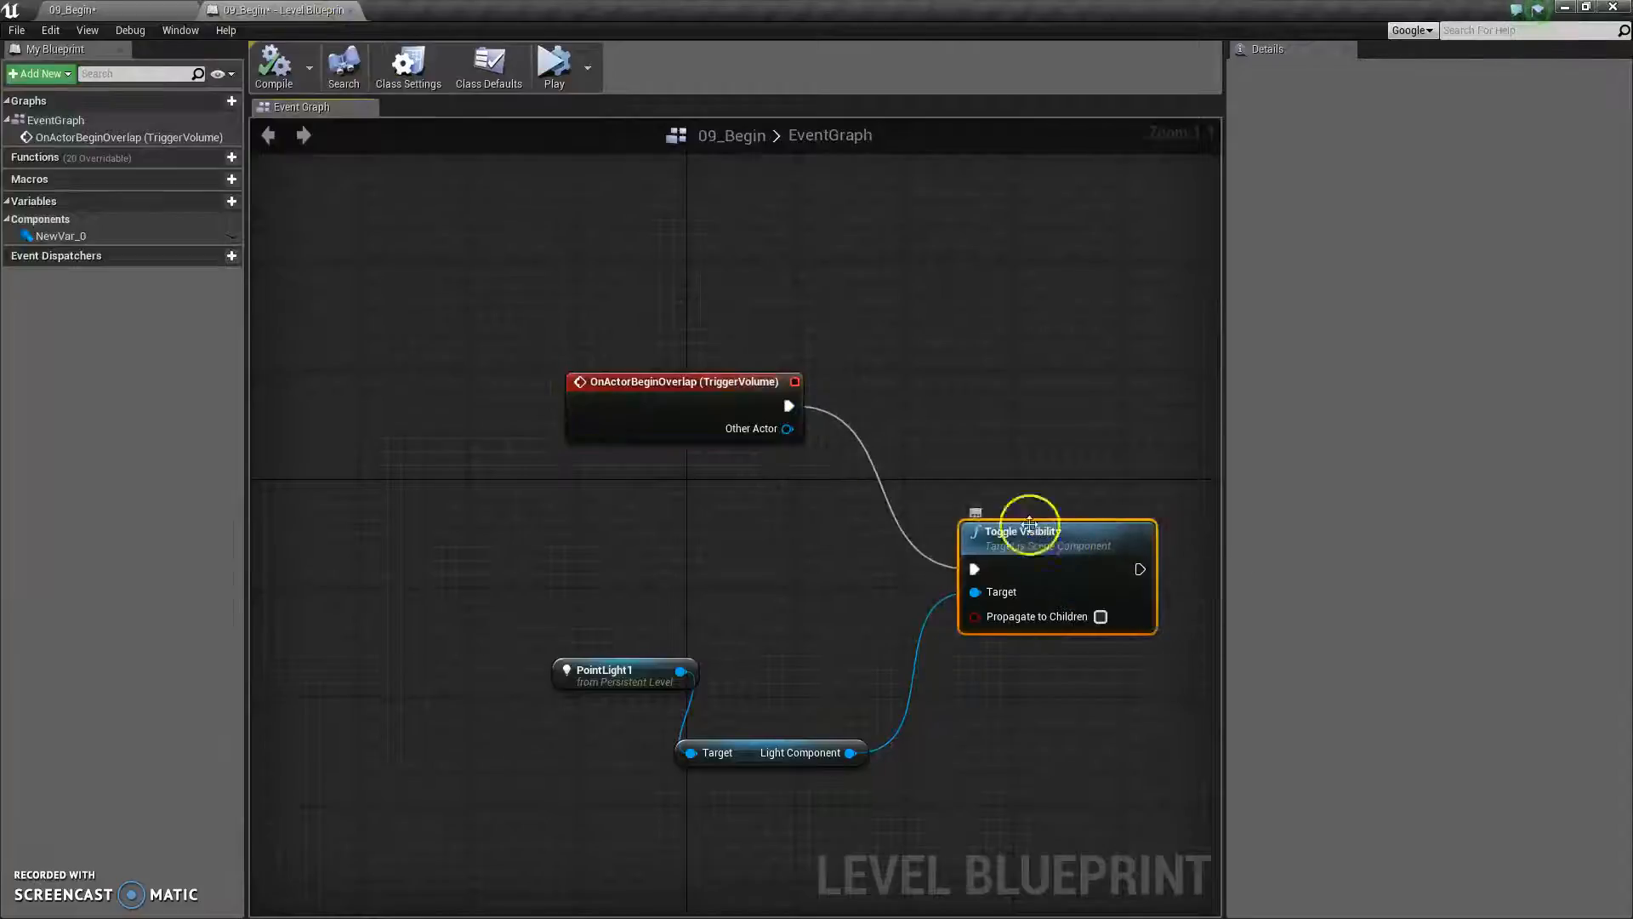
Return to the 09_Begin level and play it again to test the trigger volume's light.
left_click(73, 10)
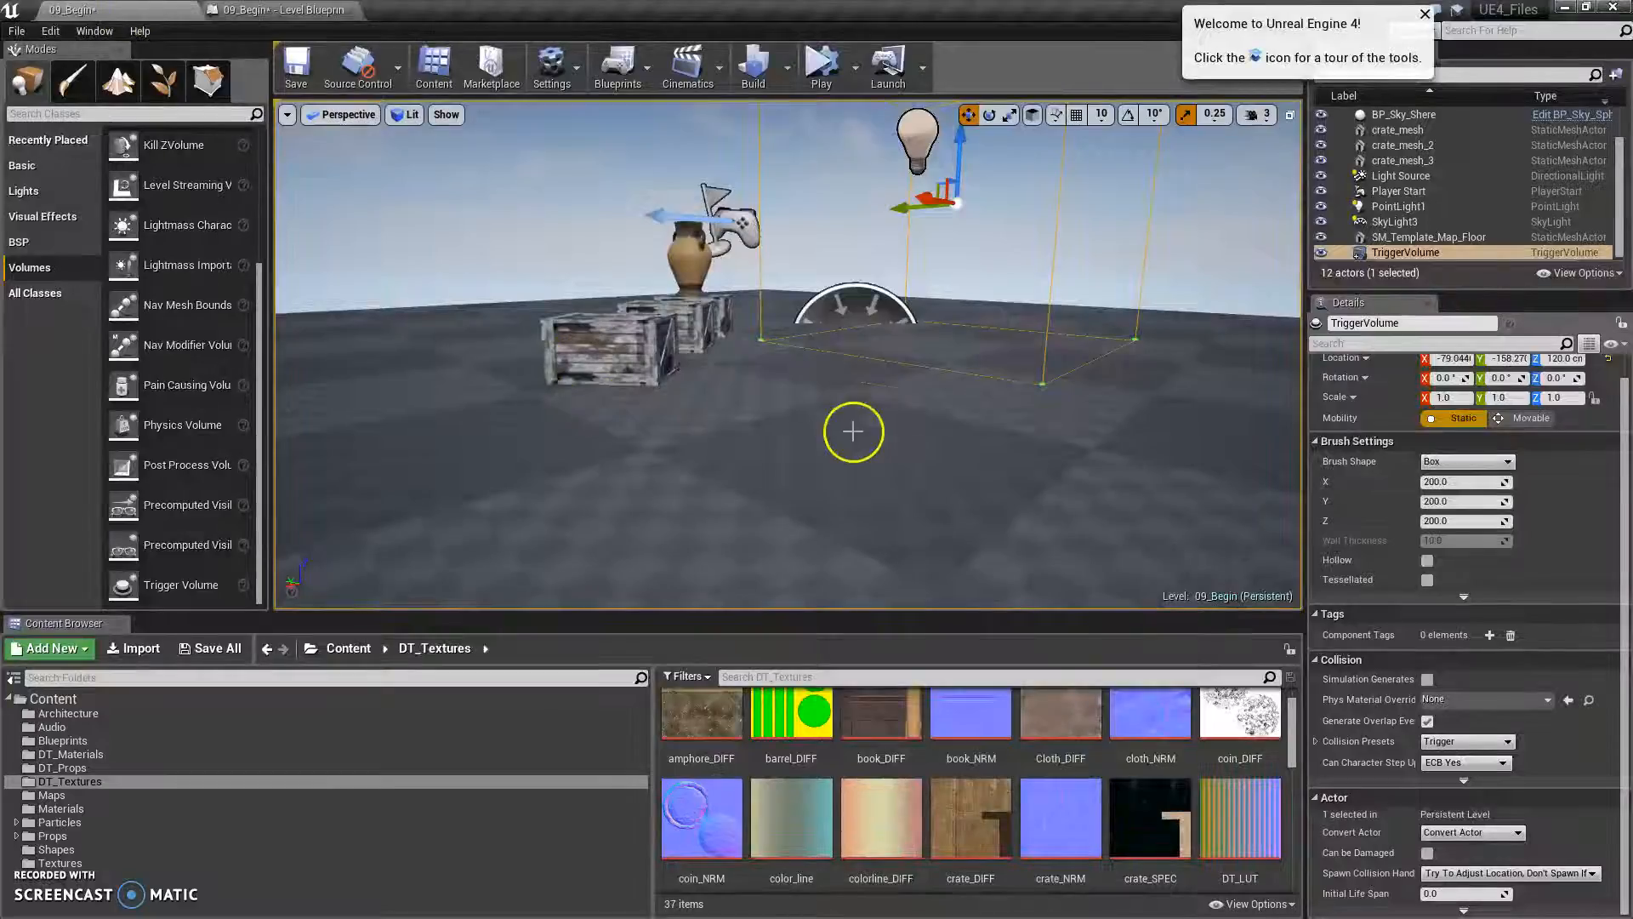
left_click(845, 75)
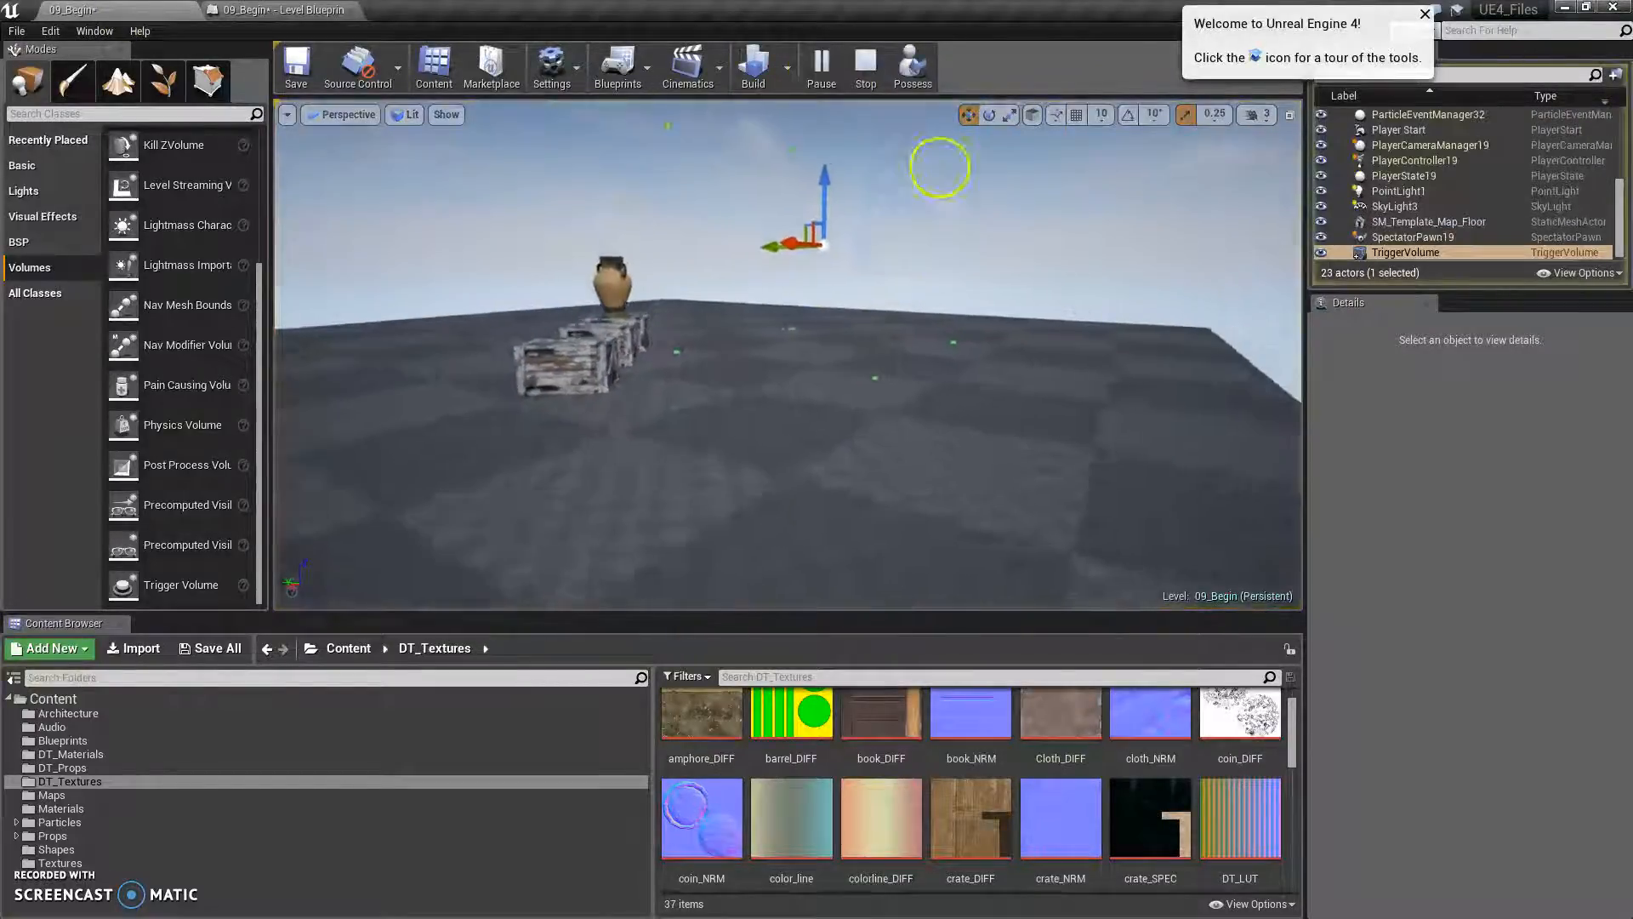
left_click_drag(944, 101, 900, 272)
mouse_move(870, 544)
right_mouse_down()
mouse_move(831, 499)
mouse_move(867, 473)
mouse_move(860, 496)
mouse_move(373, 524)
mouse_move(273, 462)
mouse_move(871, 522)
mouse_move(856, 528)
mouse_move(449, 478)
mouse_move(930, 506)
mouse_move(863, 540)
right_mouse_up()
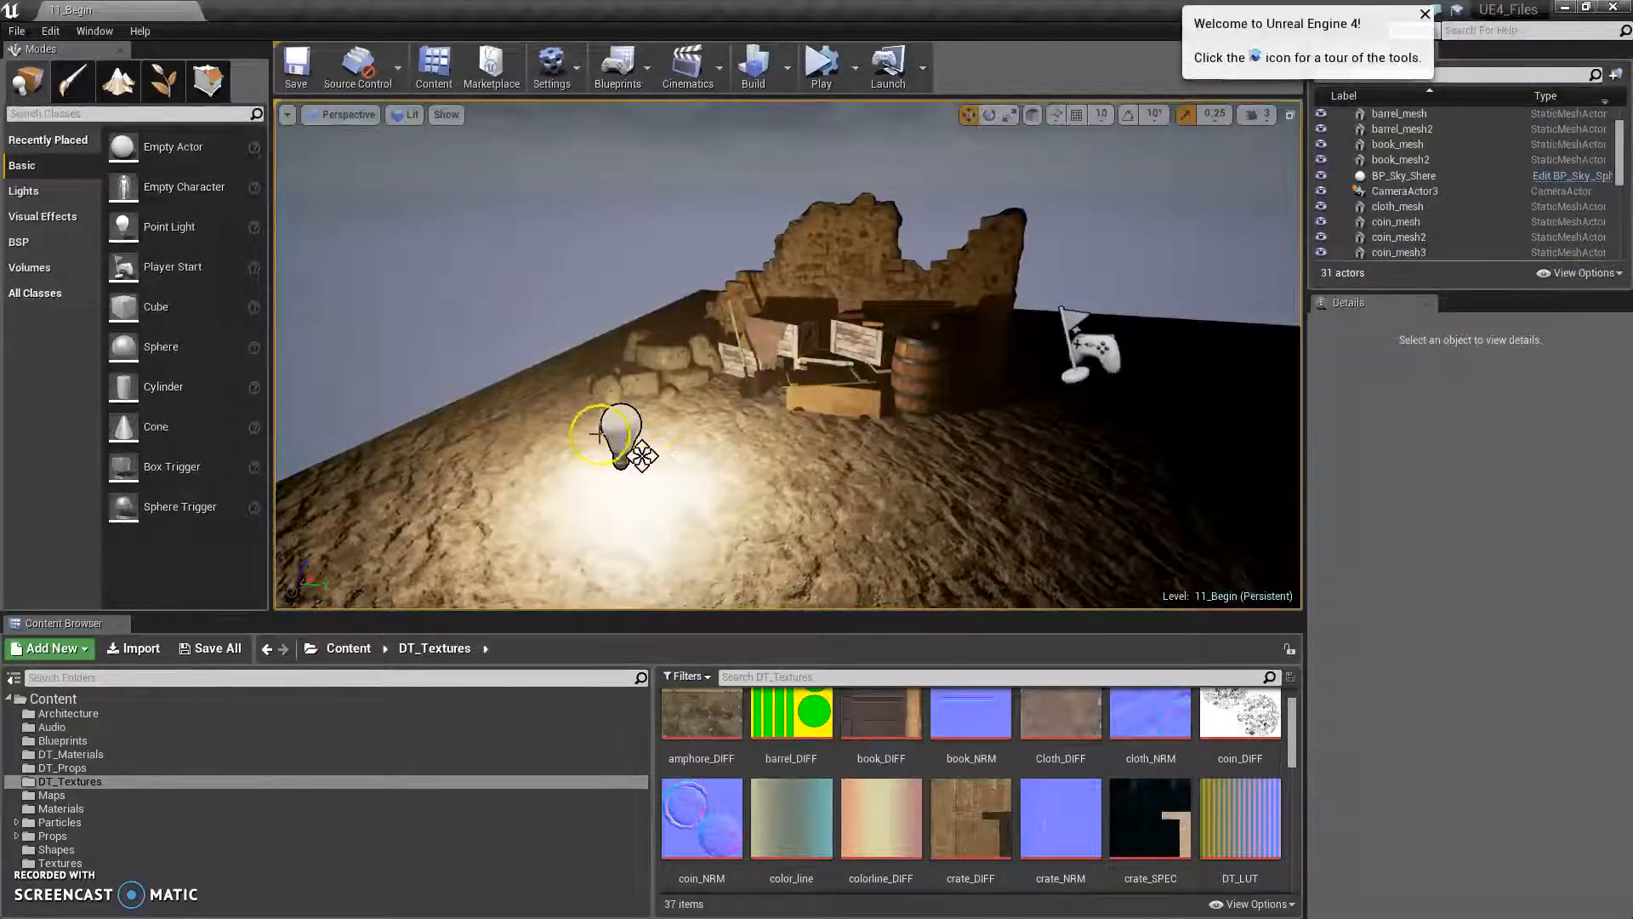
Add a second point light to the 11_Begin scene and lower it to ground level in front of the crates.
left_click(32, 192)
left_click_drag(182, 187, 1010, 452)
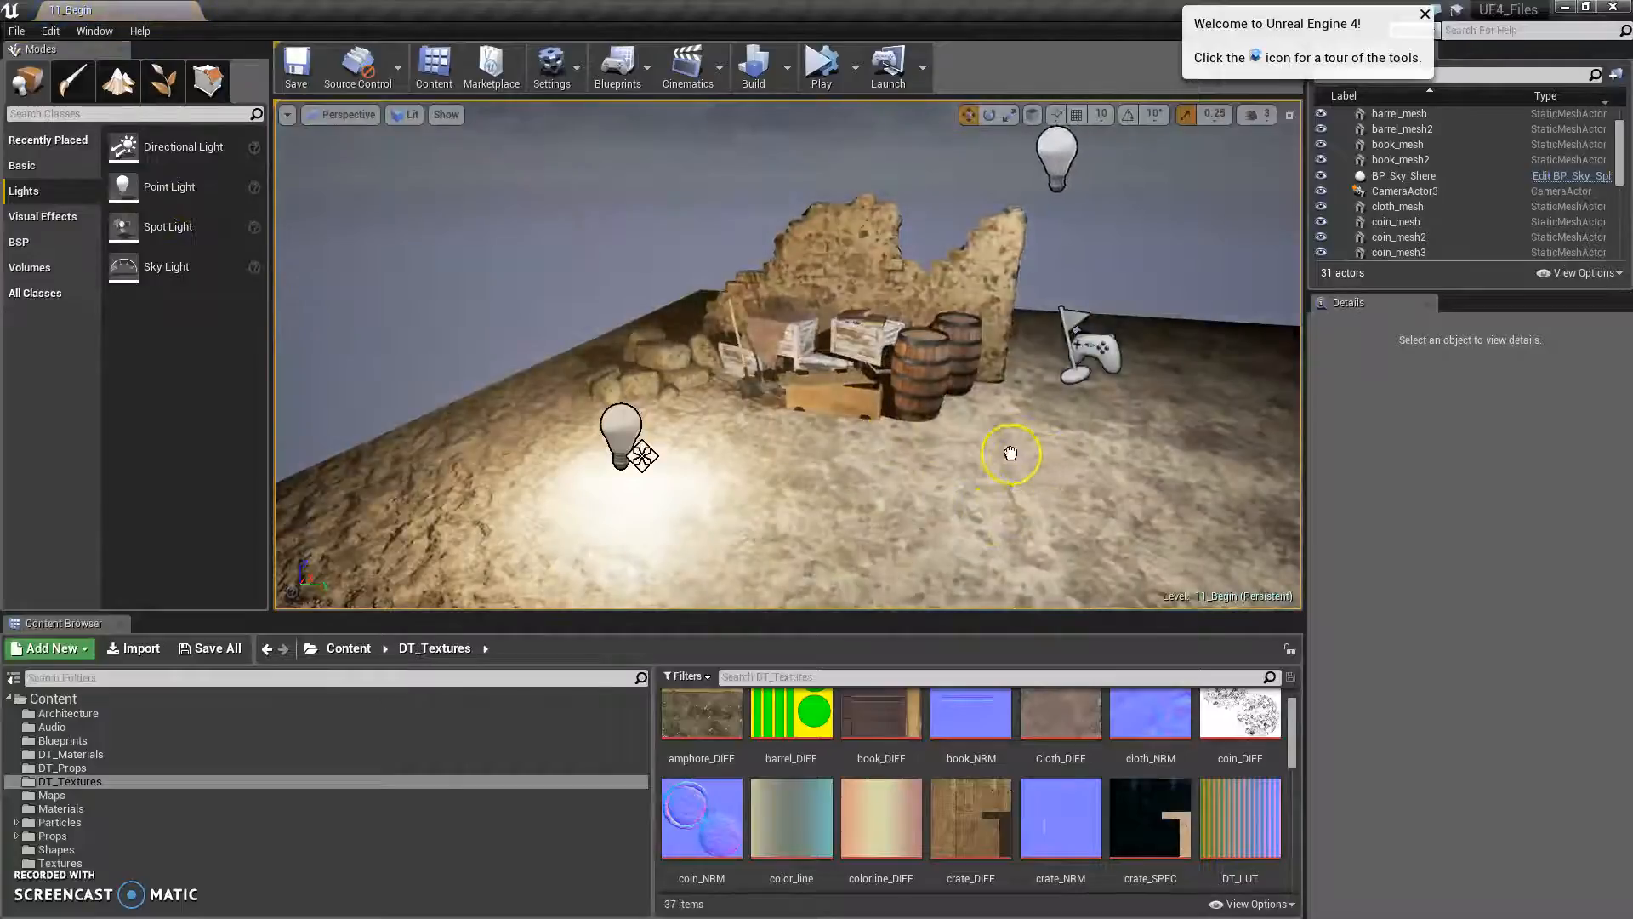
left_click_drag(1106, 160, 842, 174)
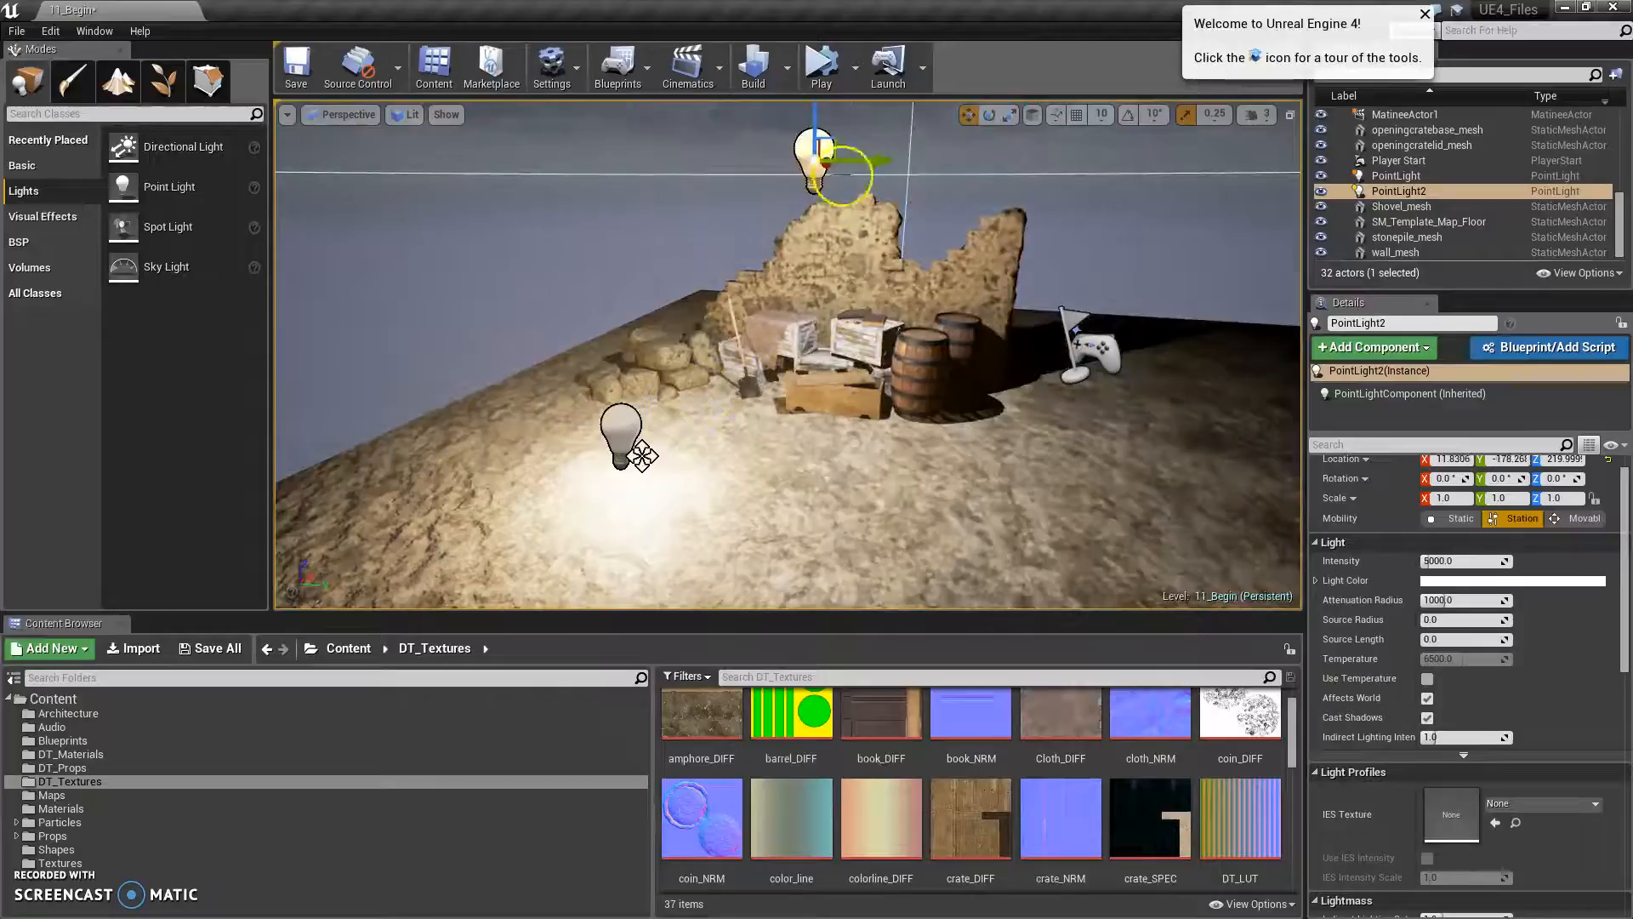
left_click_drag(815, 115, 812, 425)
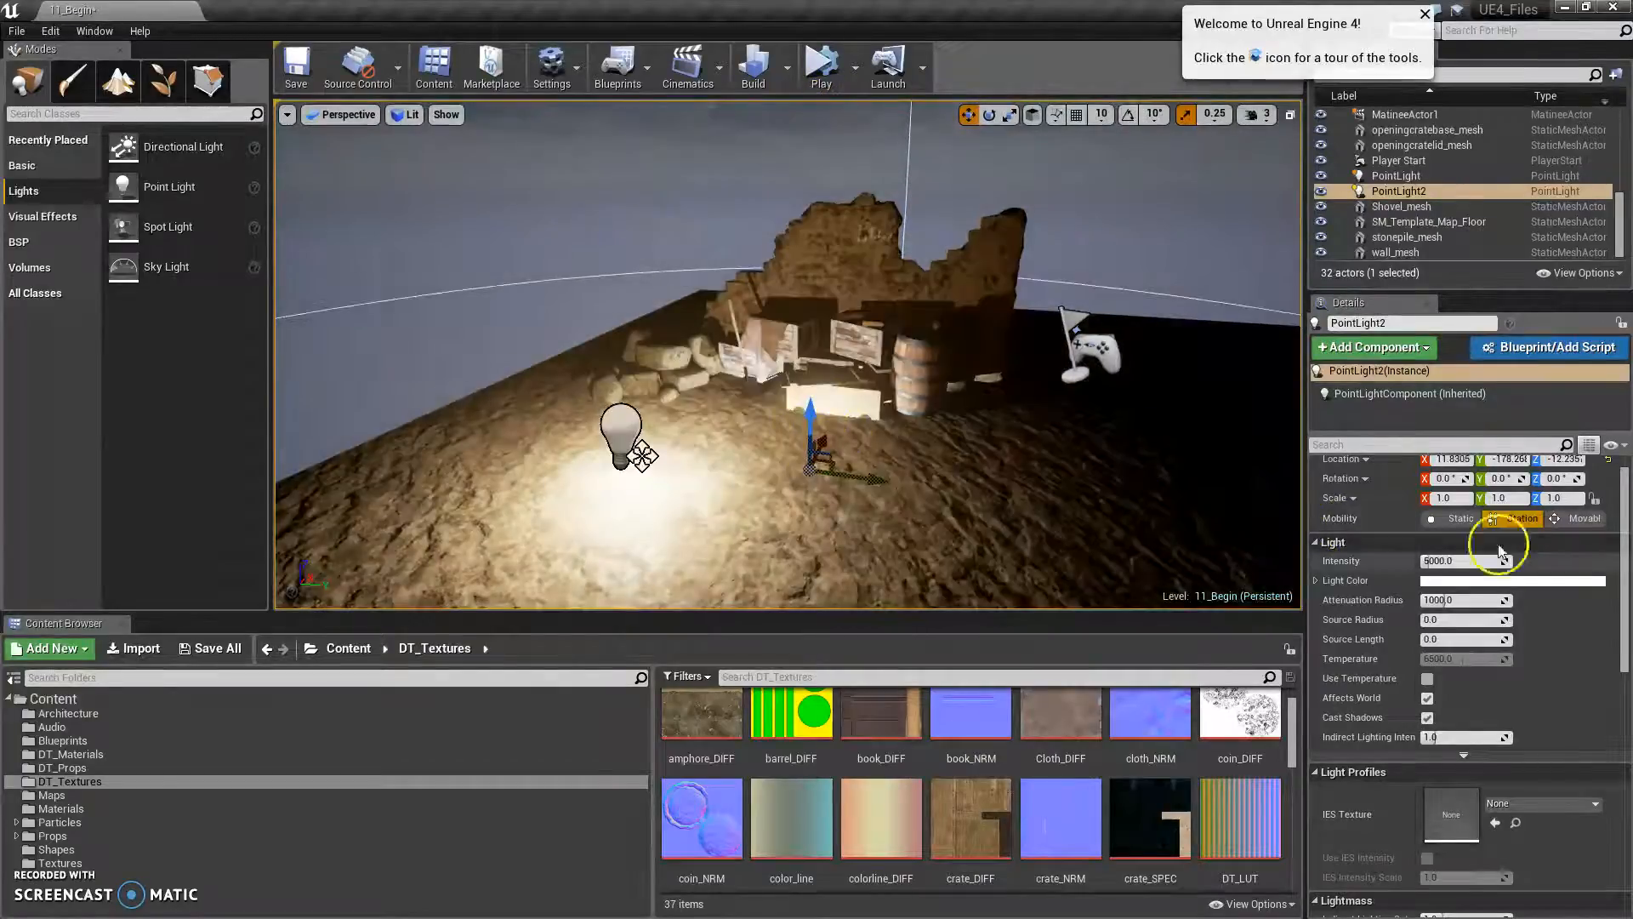
Try an intensity of about 18163 and an attenuation radius of about 353 on the new point light, and delete the light.
left_click_drag(1460, 559, 1487, 655)
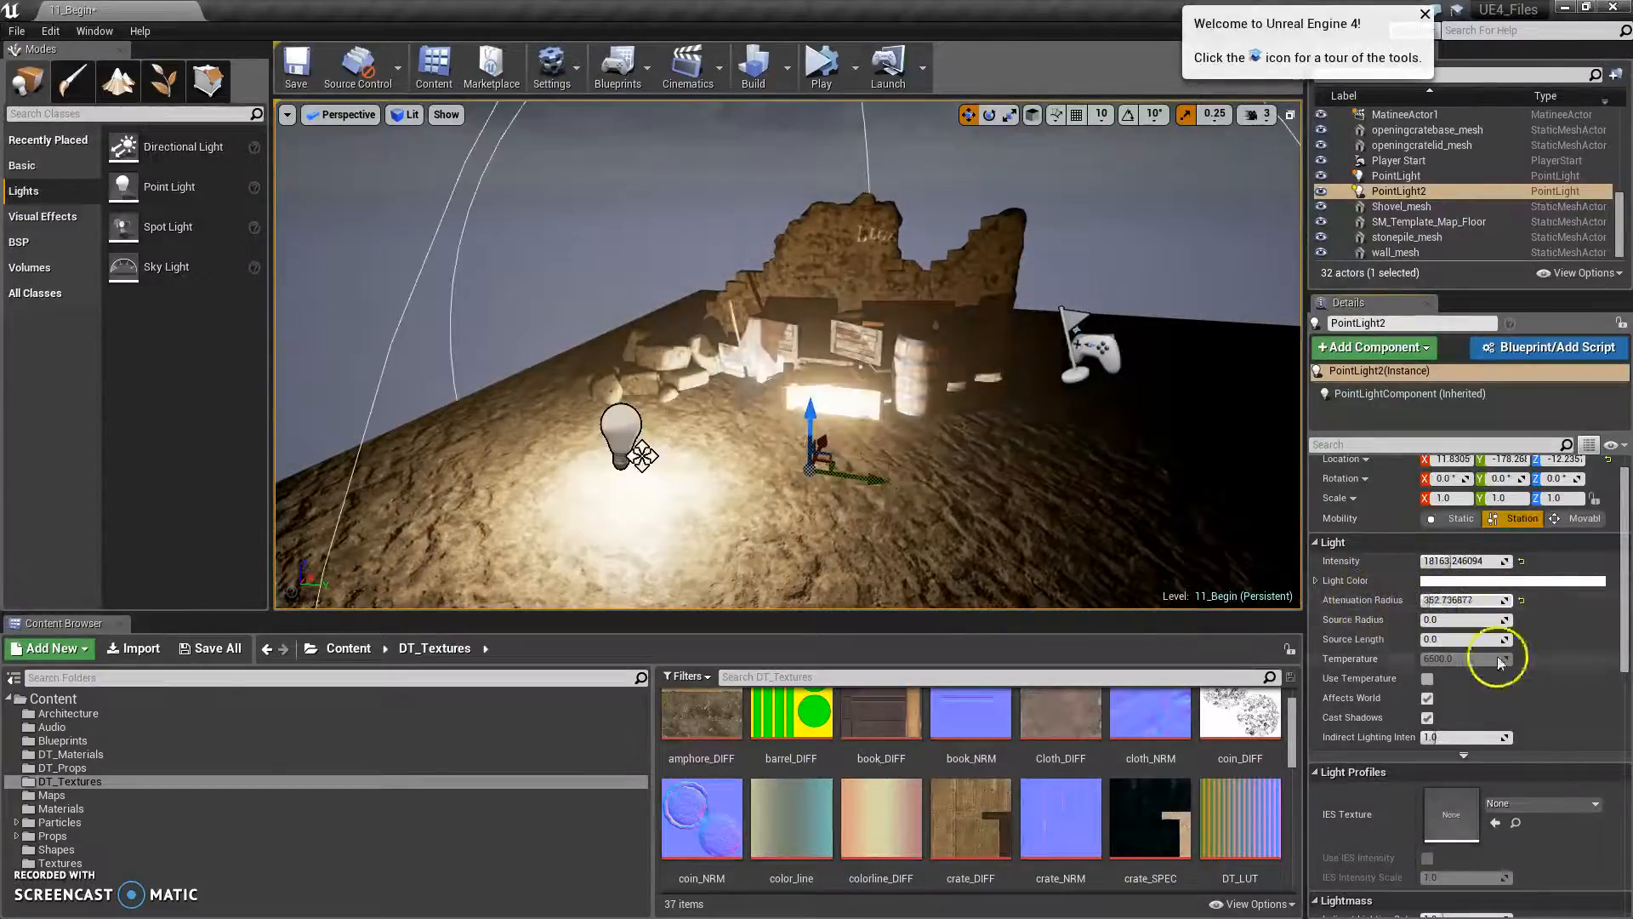
scroll(1497, 749, "down", 3)
scroll(1499, 749, "down", 10)
scroll(1489, 748, "up", 11)
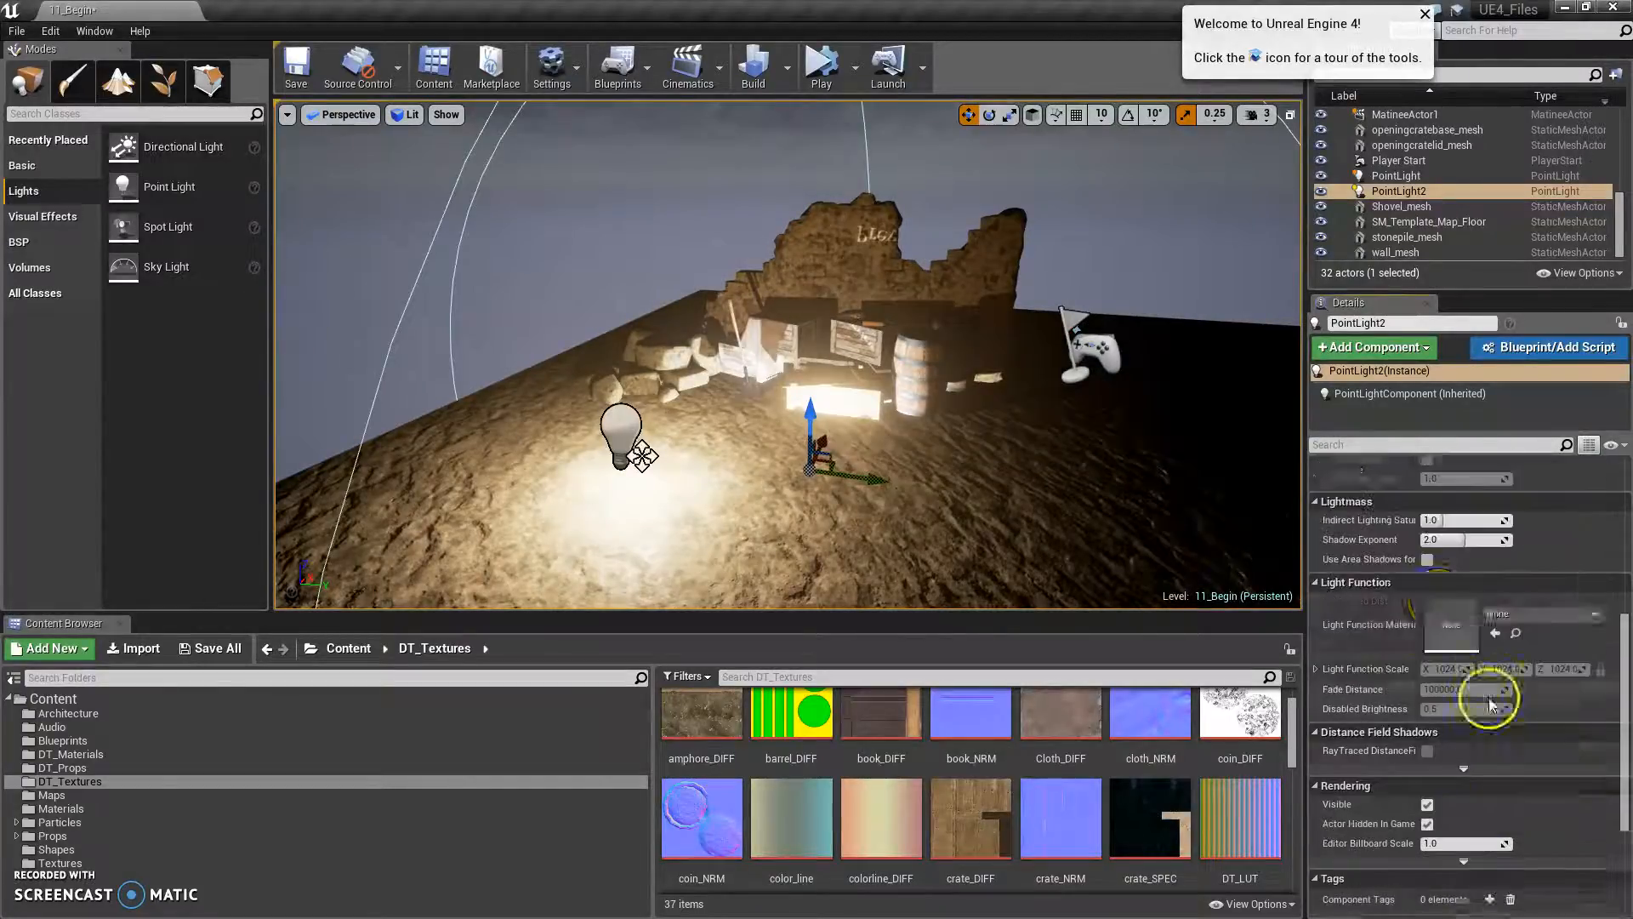
scroll(1553, 613, "up", 3)
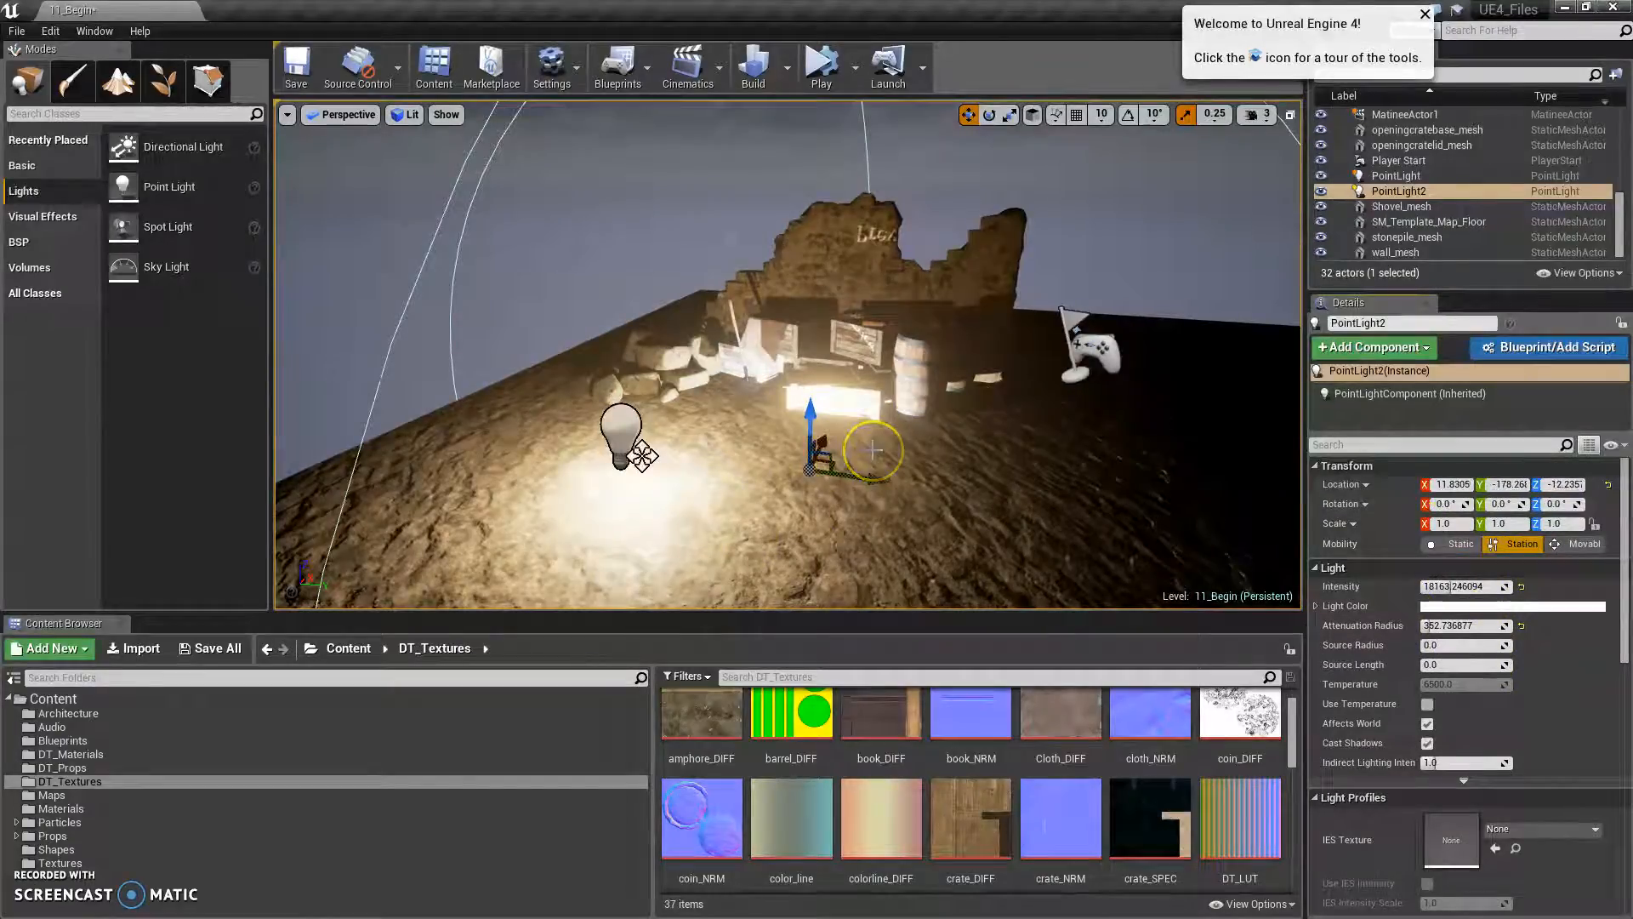
key("Delete")
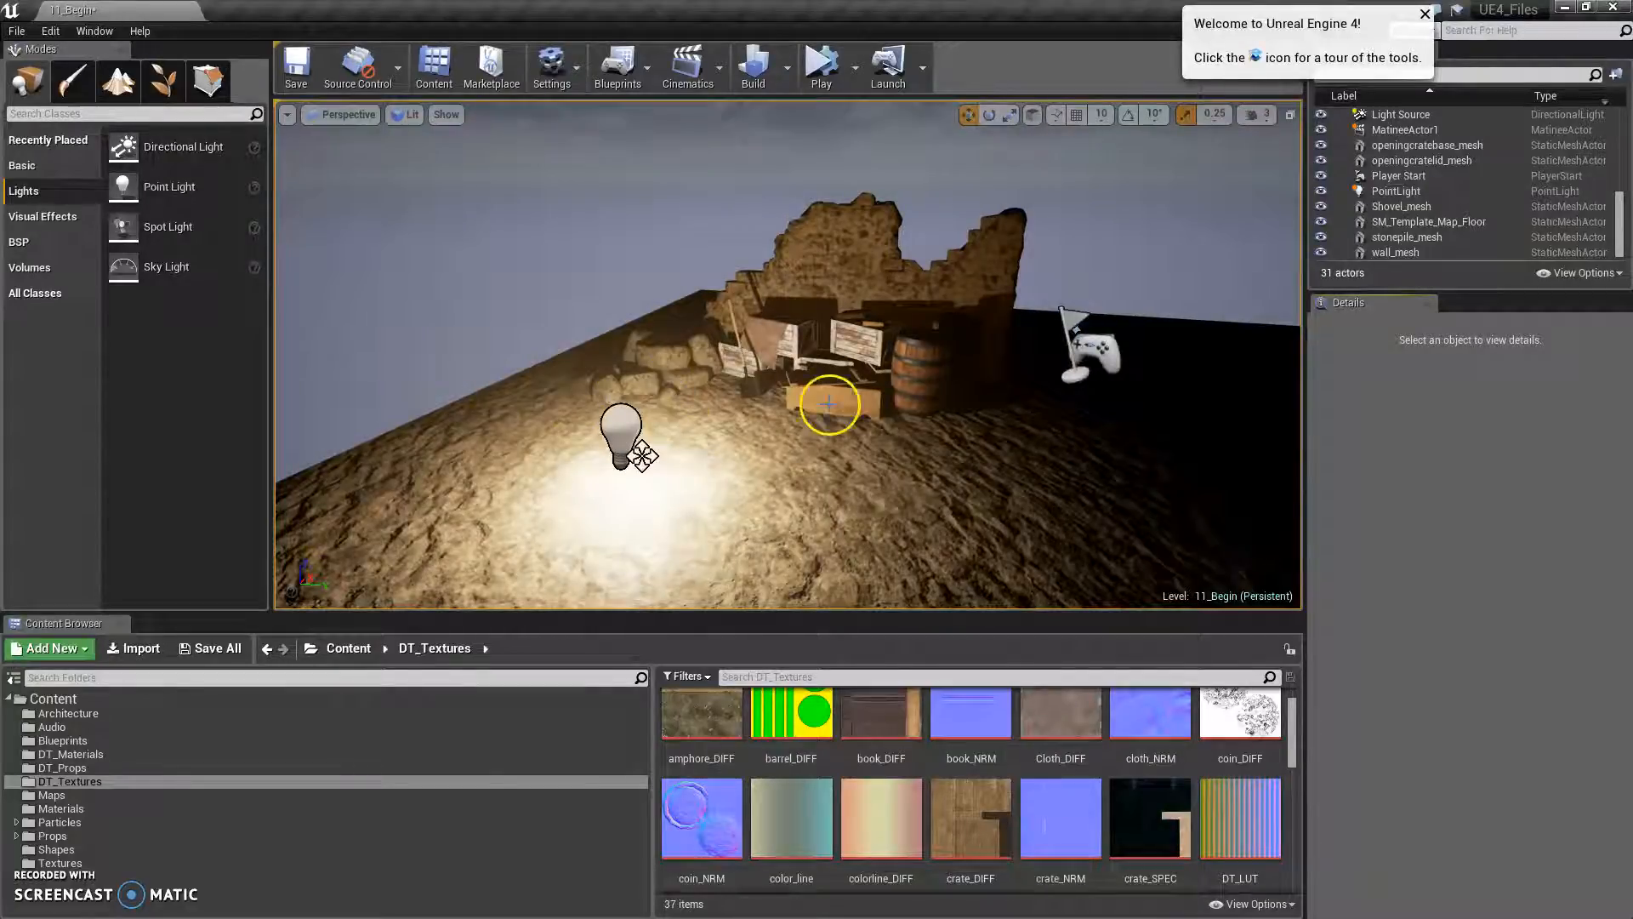
left_click(789, 470)
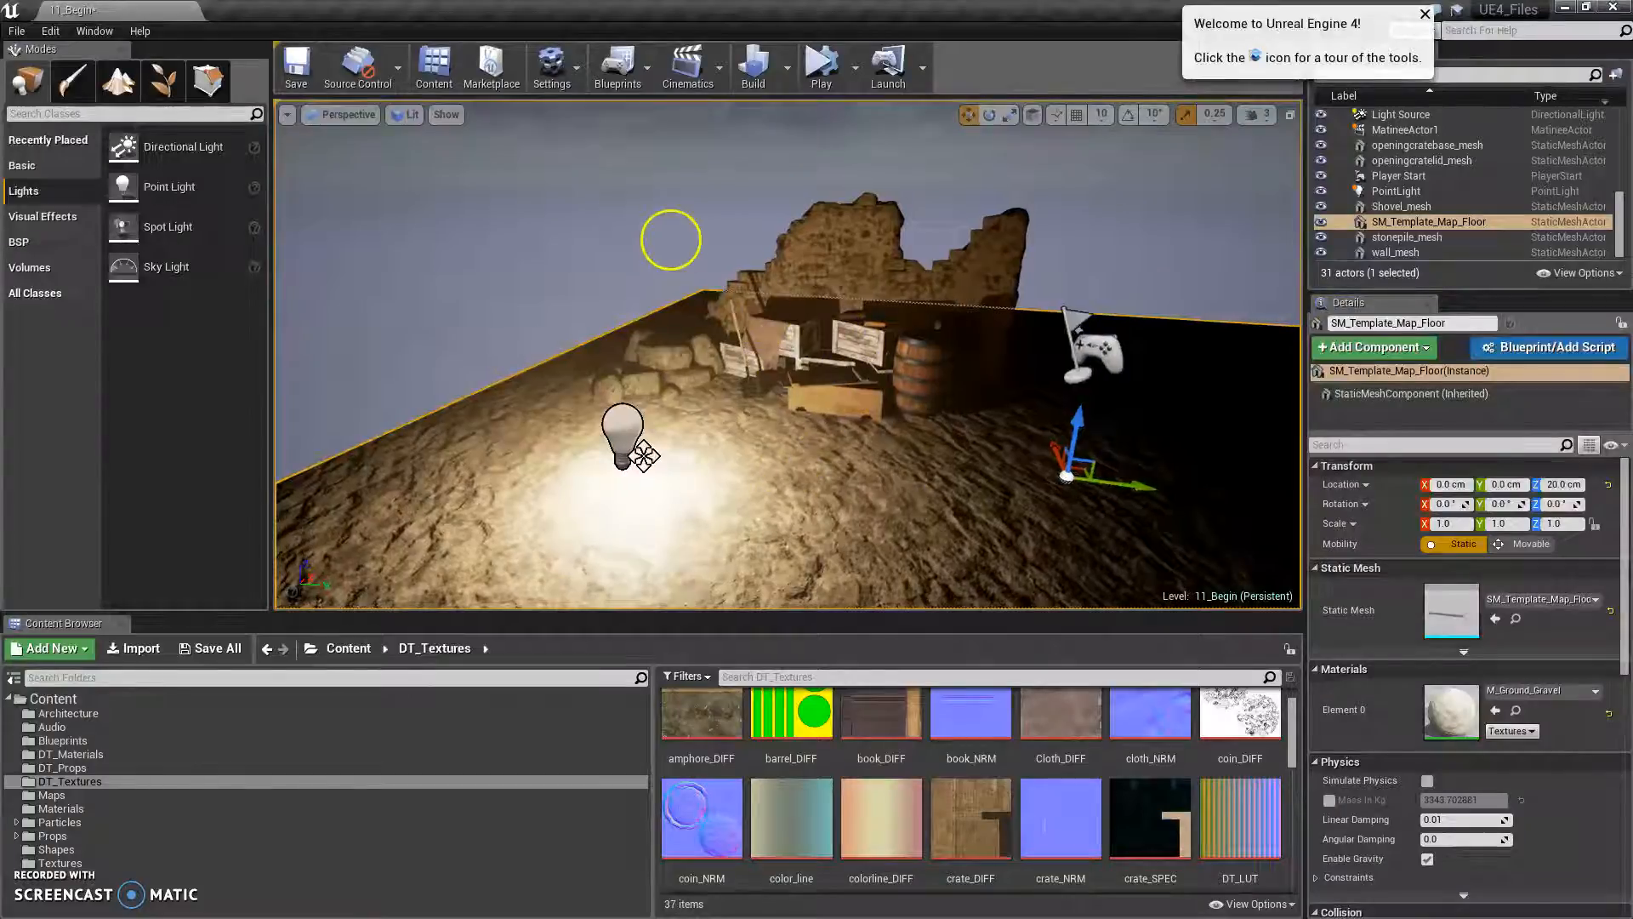
left_click(674, 244)
middle_click_drag(853, 381, 474, 565)
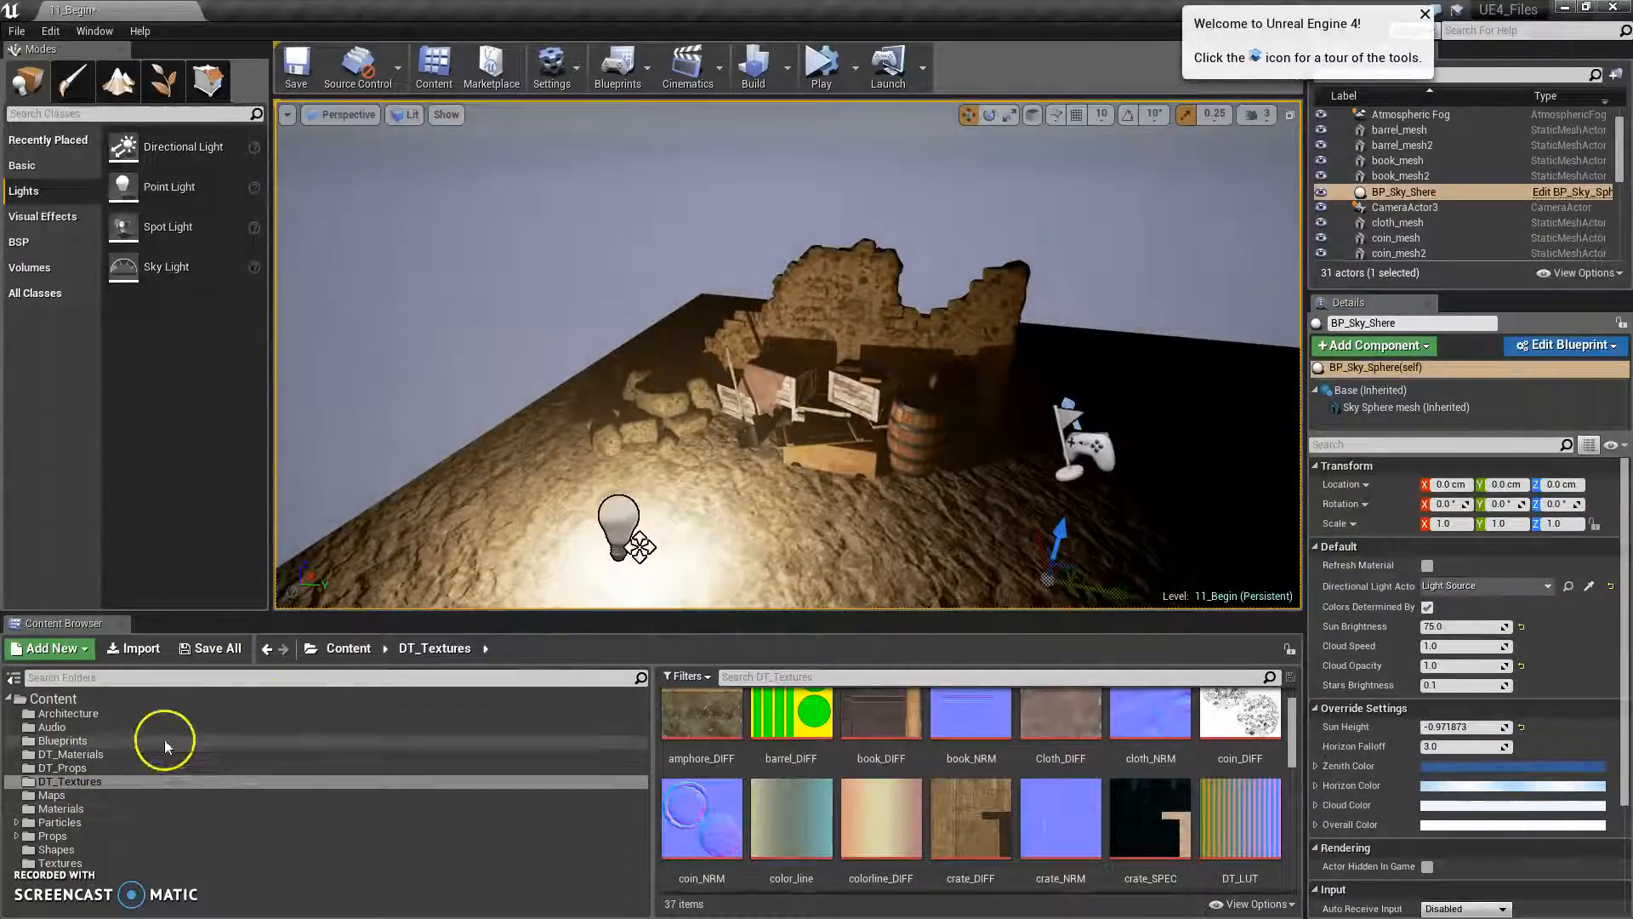
Place a barrel_mesh from the DT_Props folder on the ground beside the existing barrels.
left_click(85, 767)
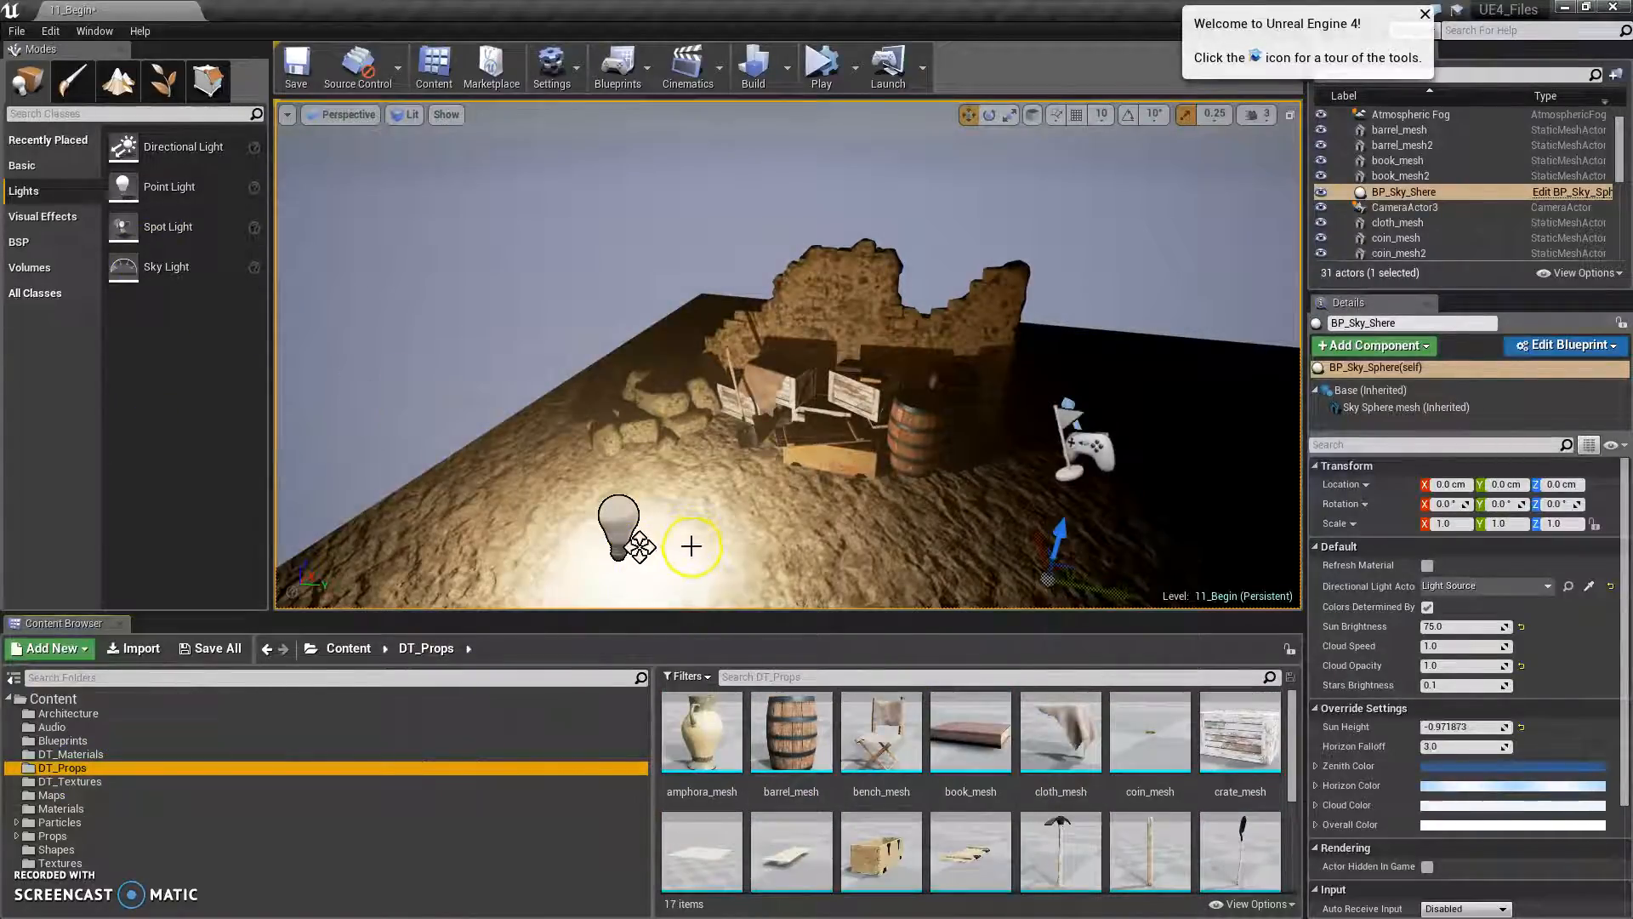
scroll(847, 549, "up", 7)
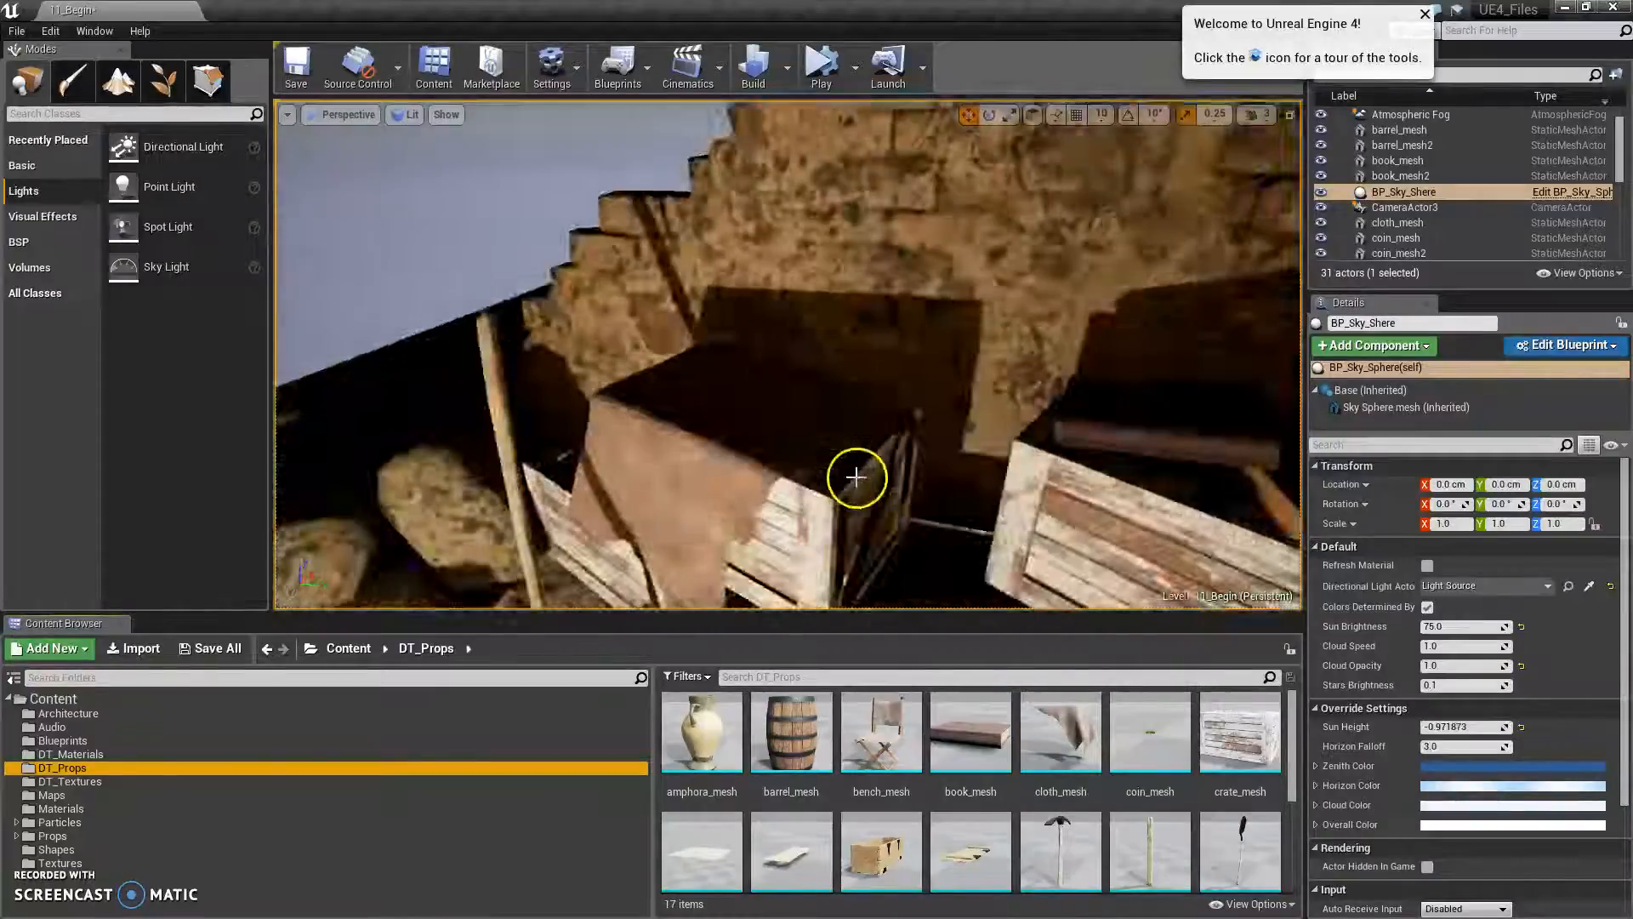
scroll(856, 477, "down", 6)
left_click(845, 472)
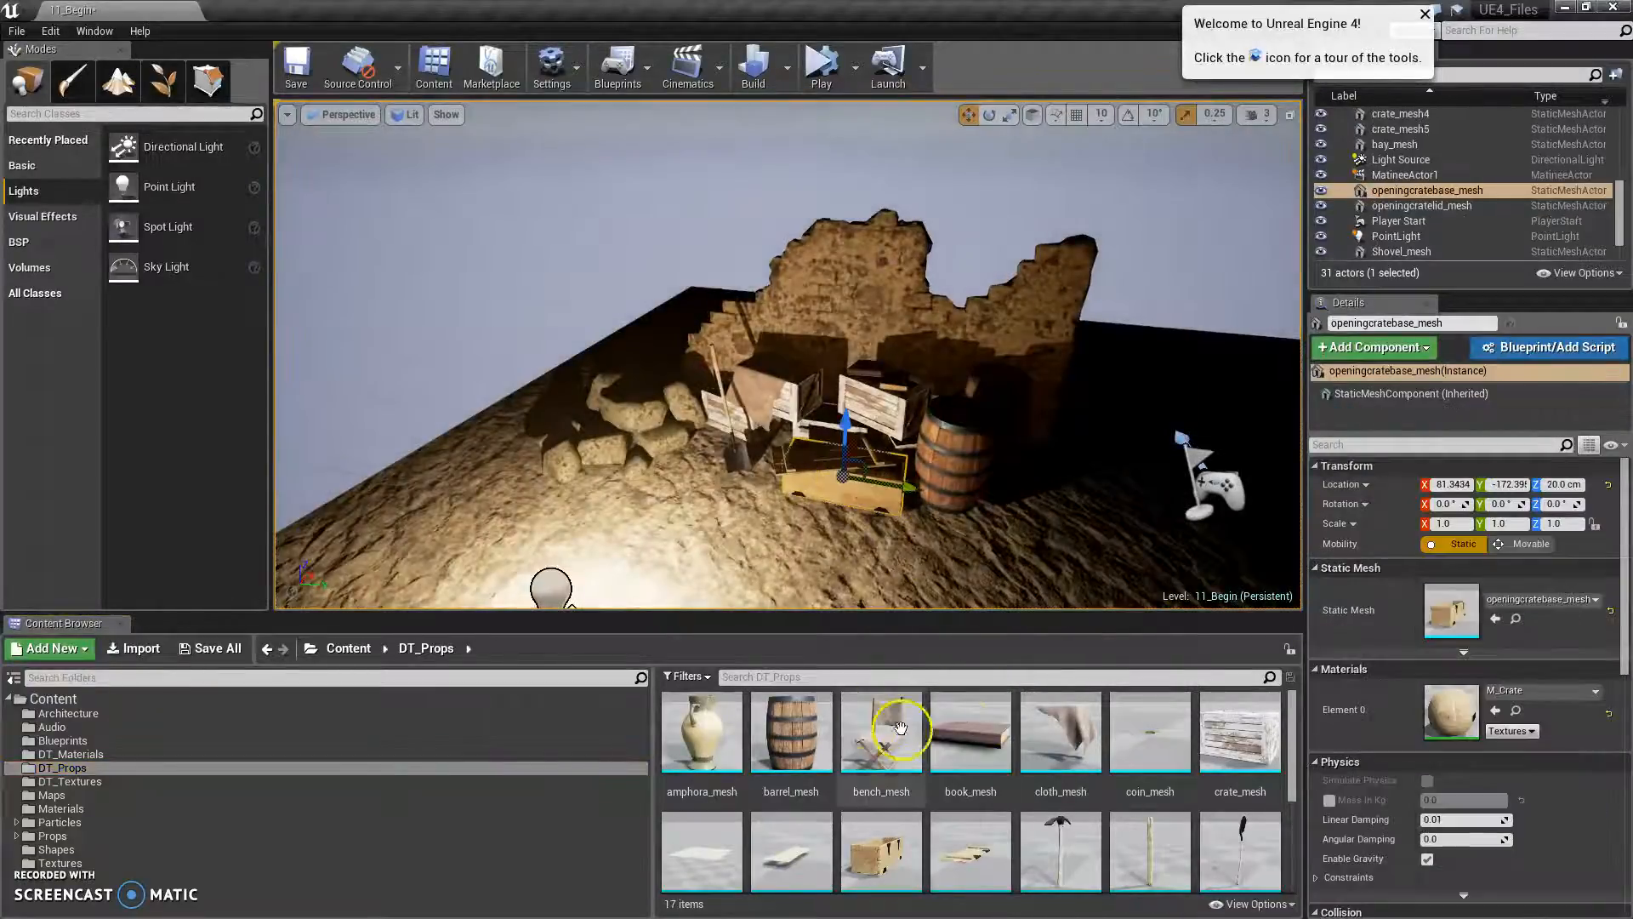
left_click(795, 749)
left_click_drag(795, 749, 1021, 498)
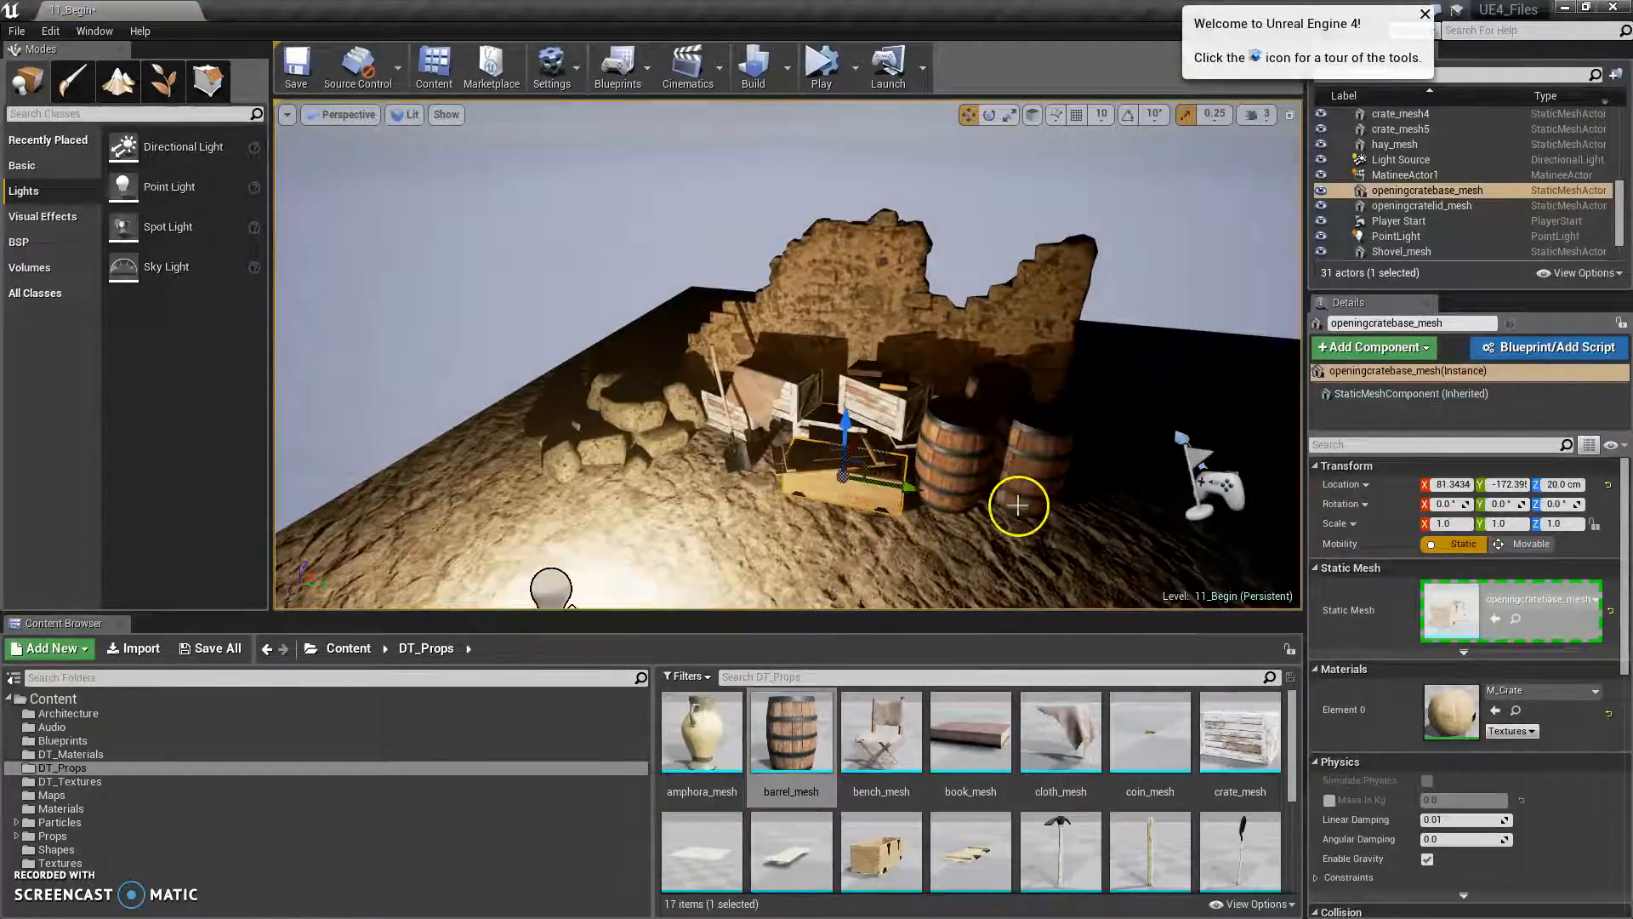
Move the existing point light along Y to about -232 and set its mobility to Static.
mouse_move(714, 518)
right_mouse_down()
mouse_move(732, 515)
mouse_move(678, 512)
mouse_move(713, 517)
right_mouse_up()
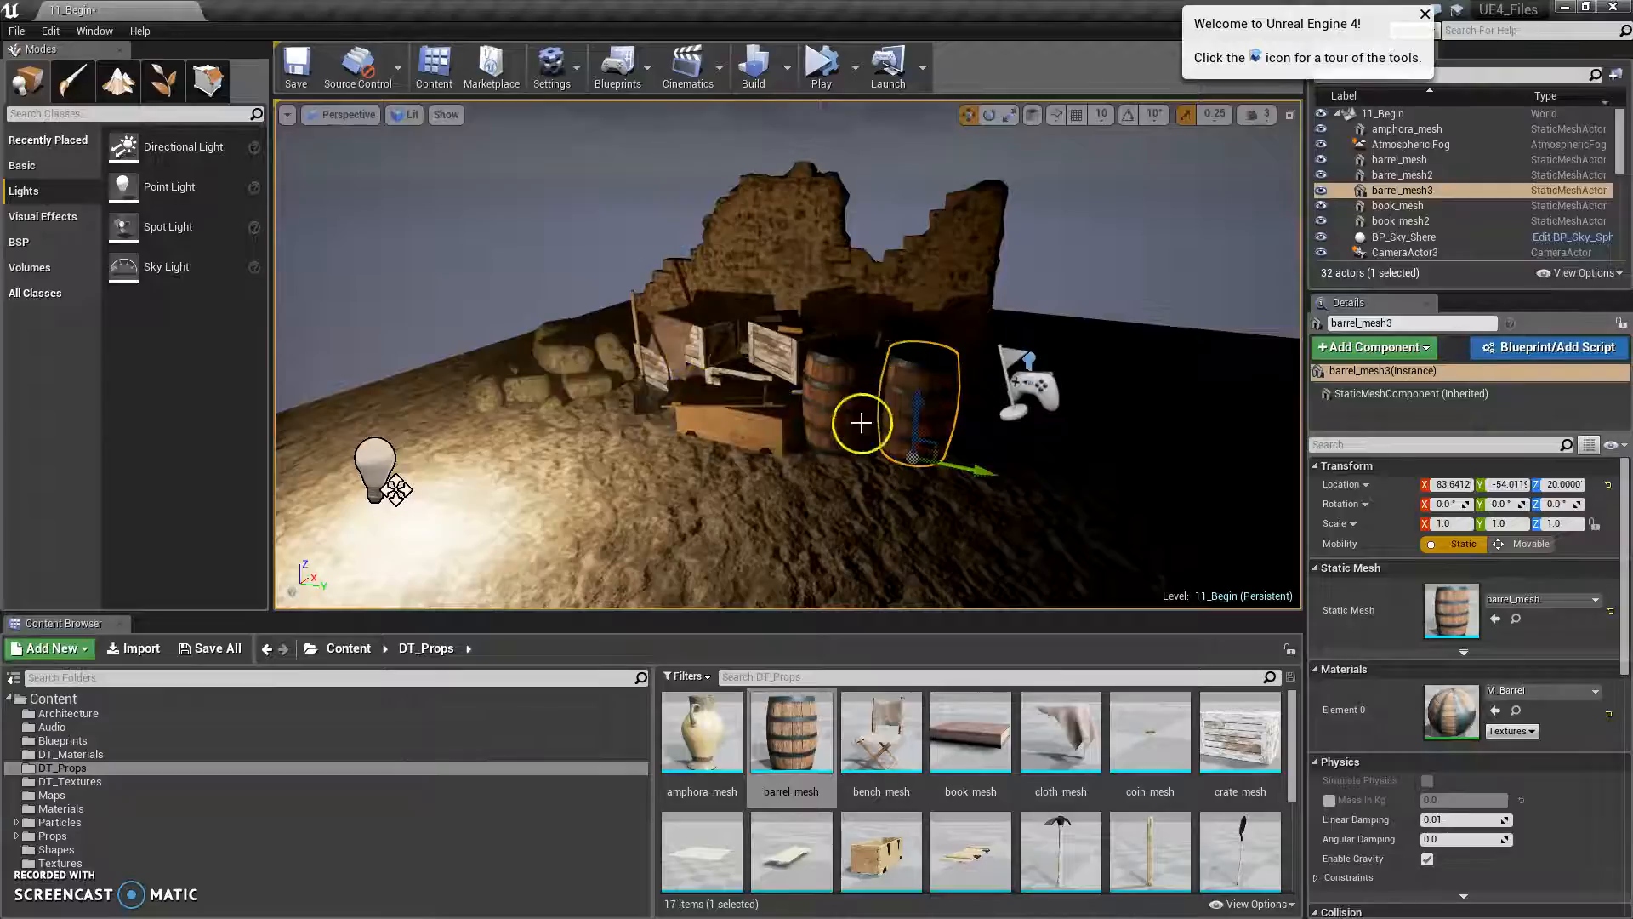
scroll(829, 353, "up", 8)
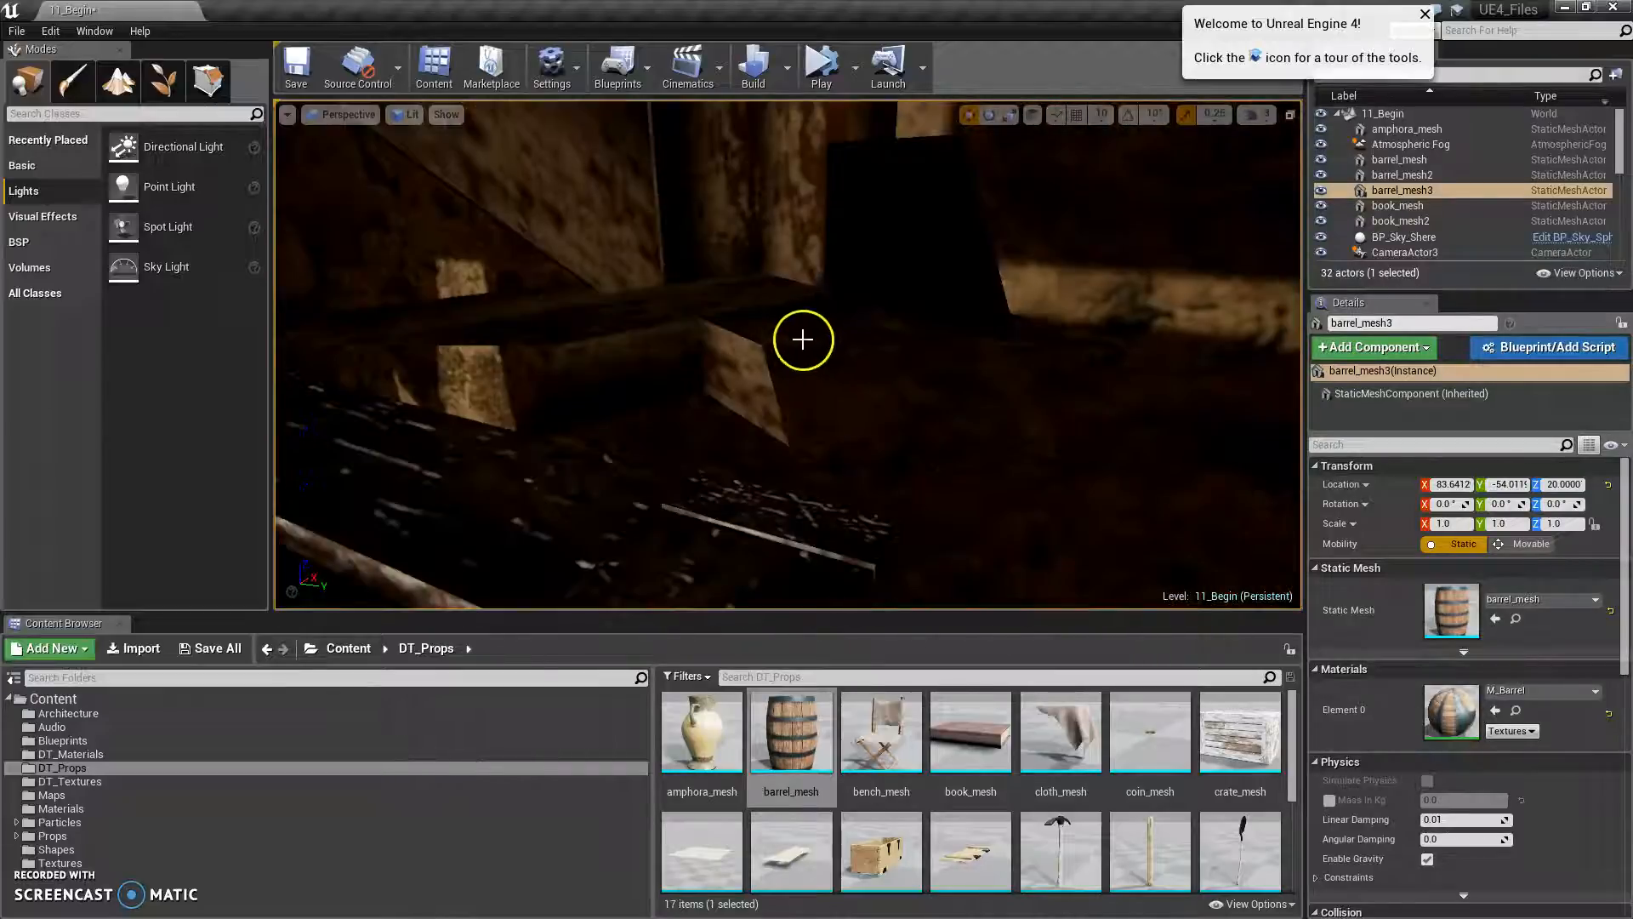
scroll(798, 336, "down", 4)
middle_click_drag(766, 343, 785, 376)
scroll(853, 490, "down", 12)
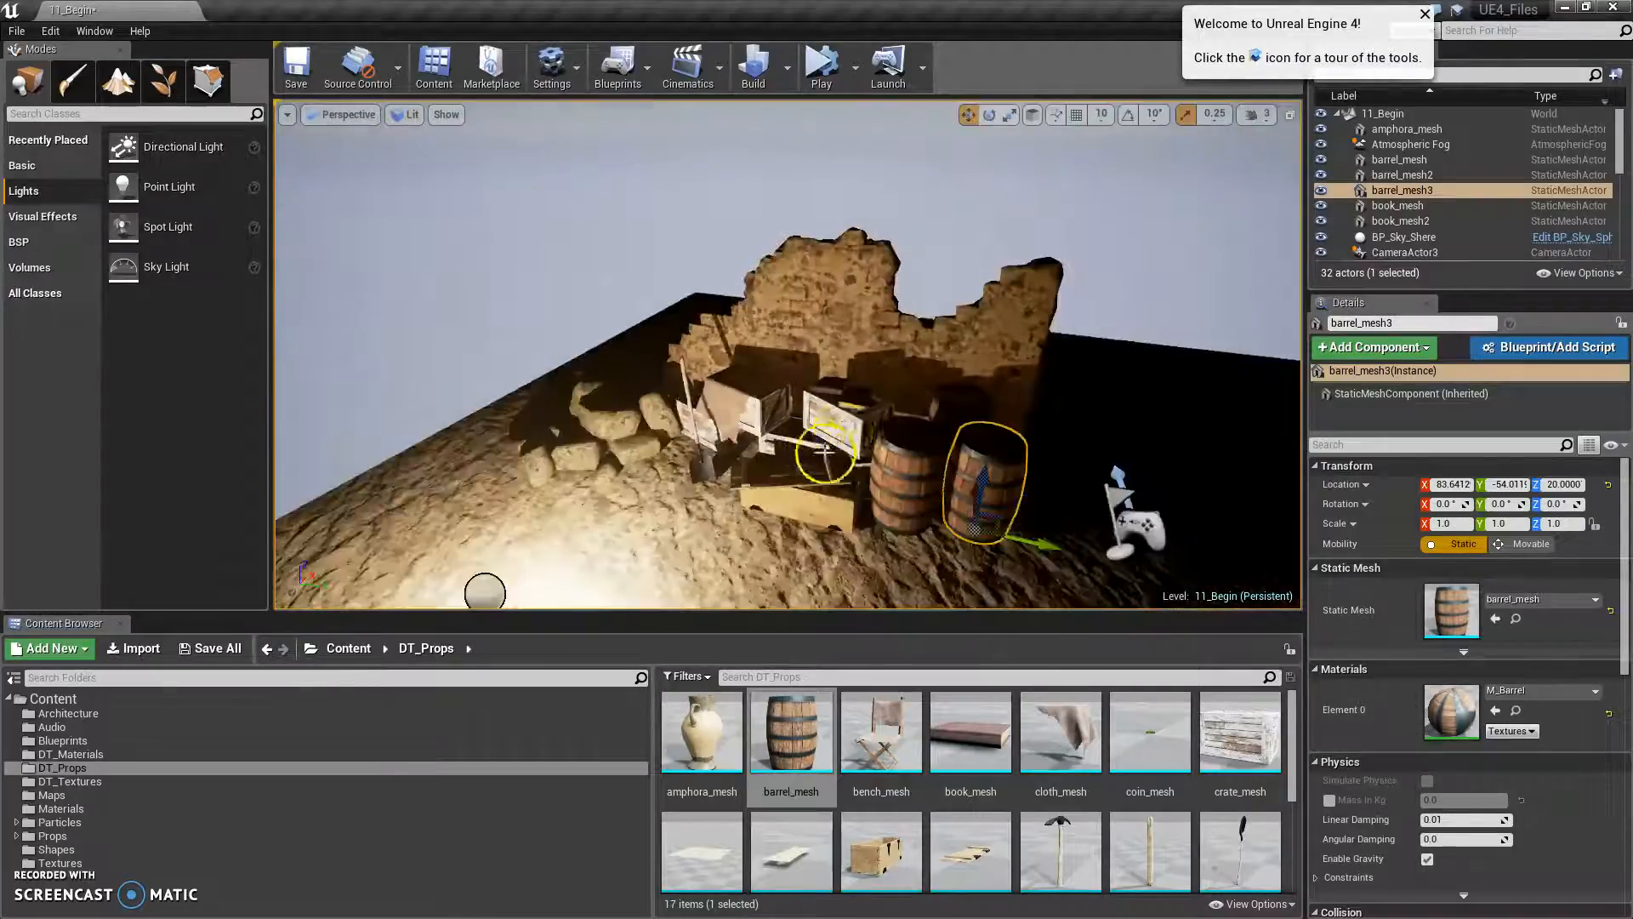
middle_click_drag(850, 551, 788, 525)
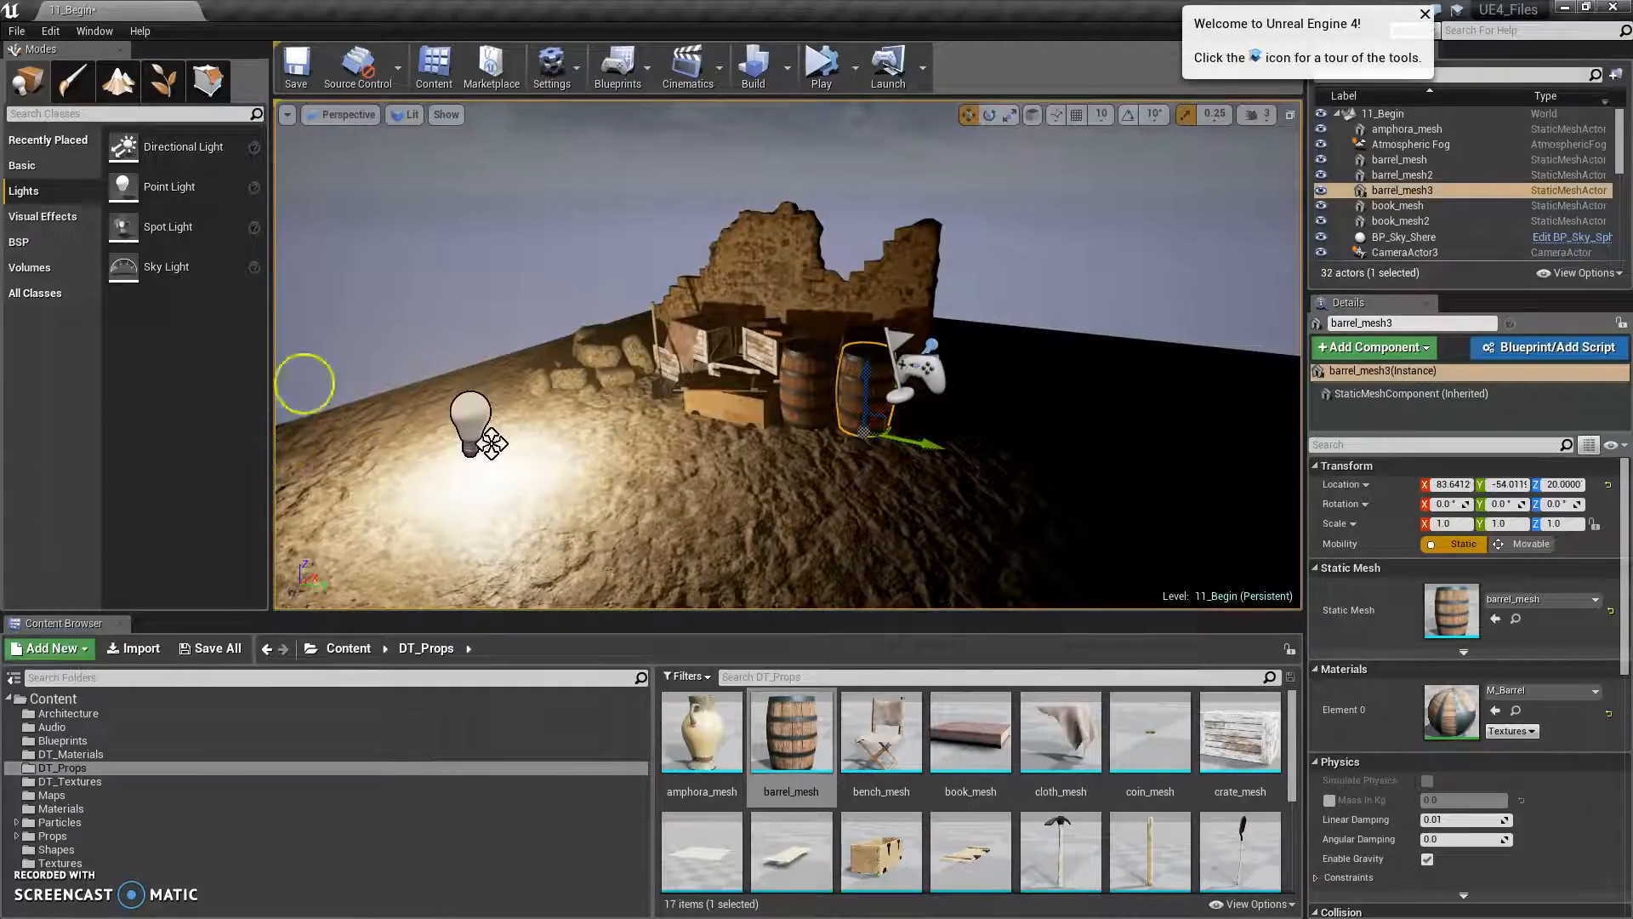
left_click_drag(491, 443, 491, 443)
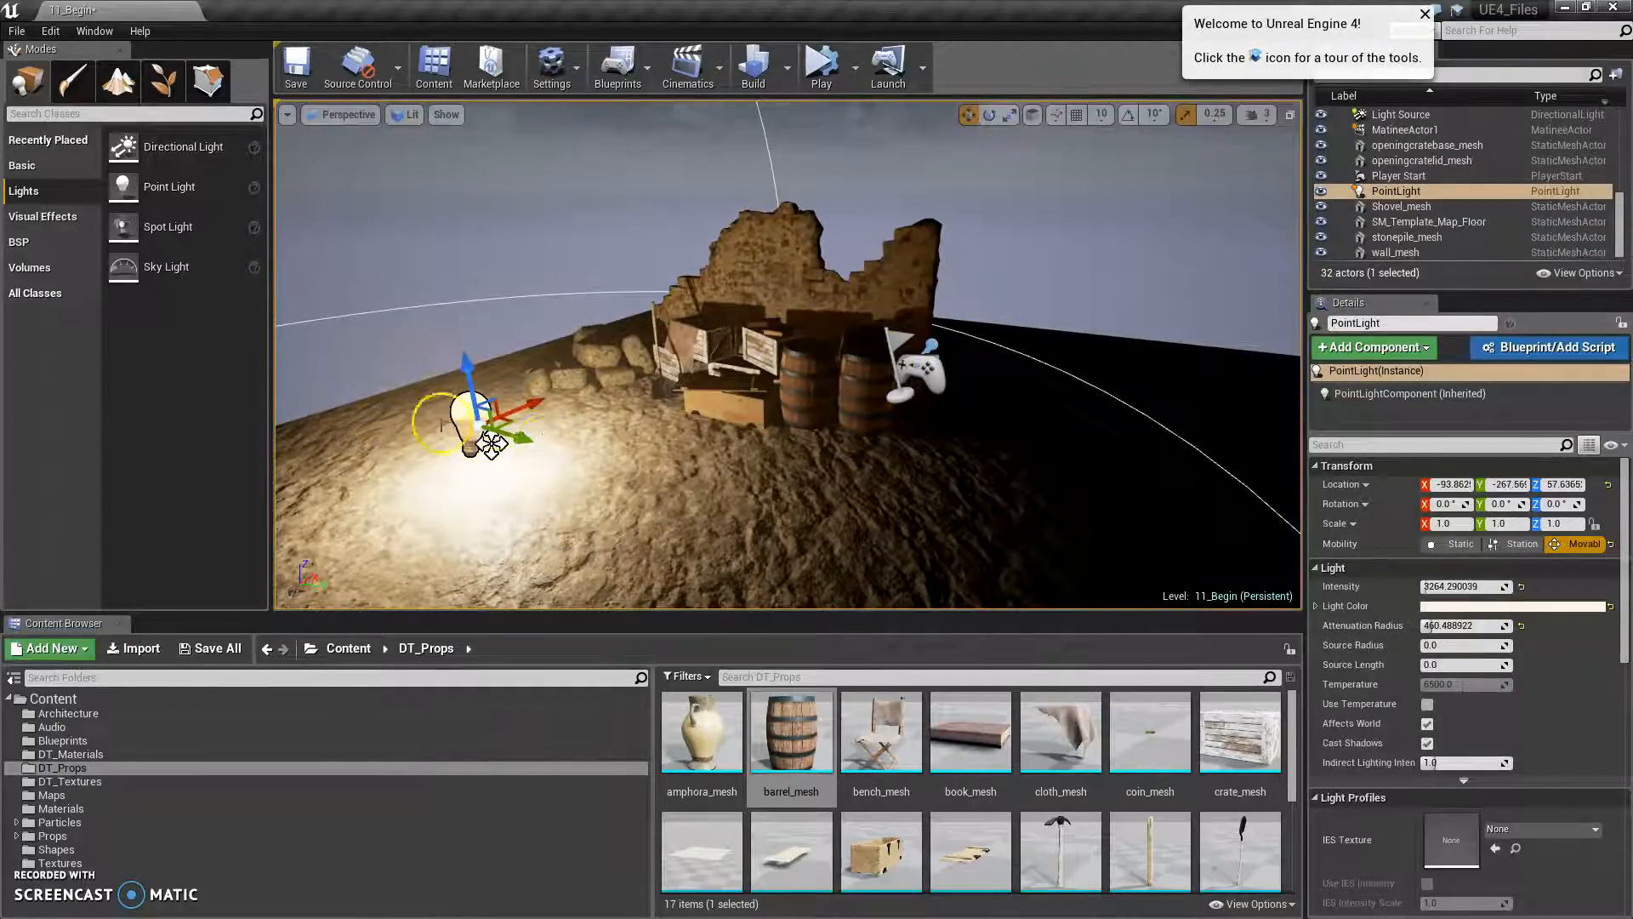
left_click_drag(526, 439, 559, 451)
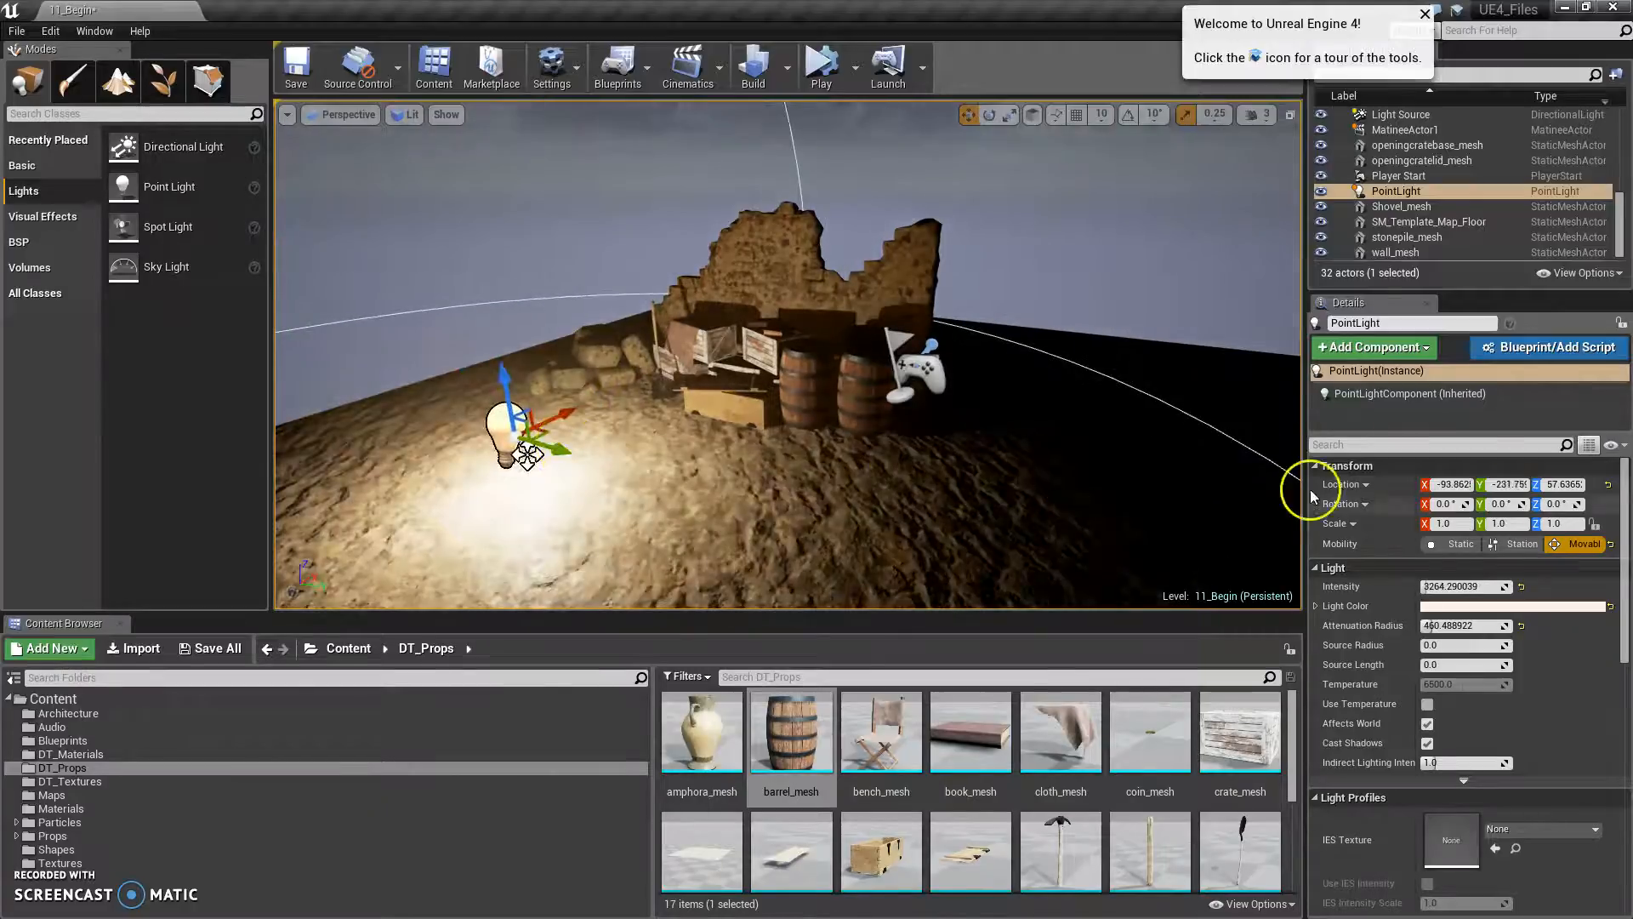
left_click(1450, 545)
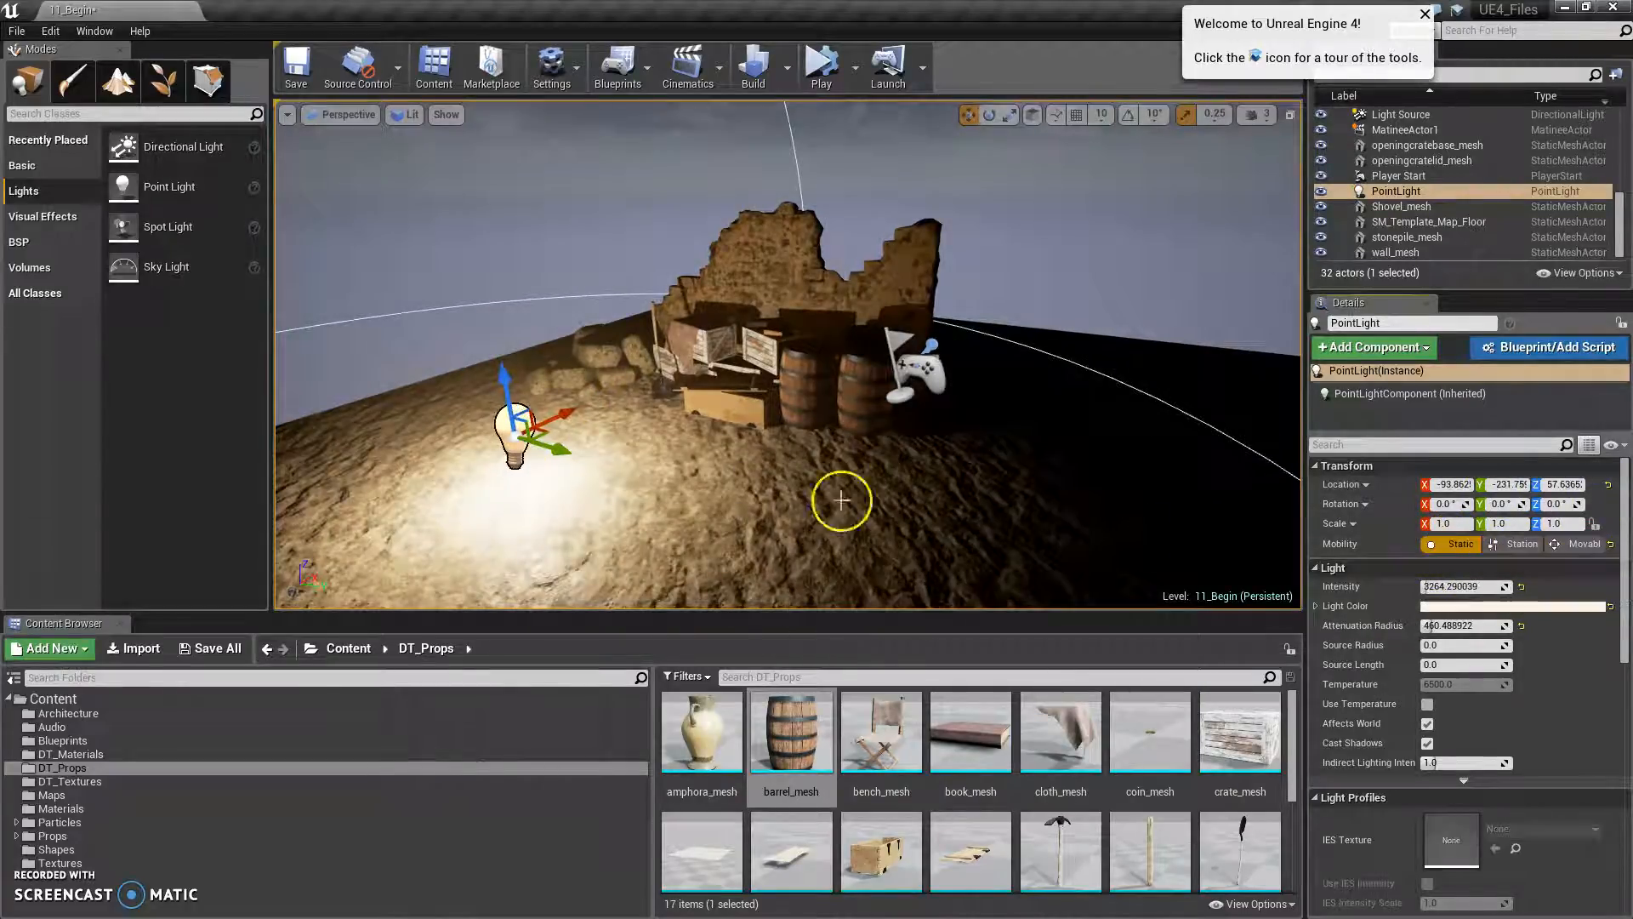
Move the static point light along Y to about -199, build the lighting only, and examine the props up close.
left_click_drag(558, 457, 600, 464)
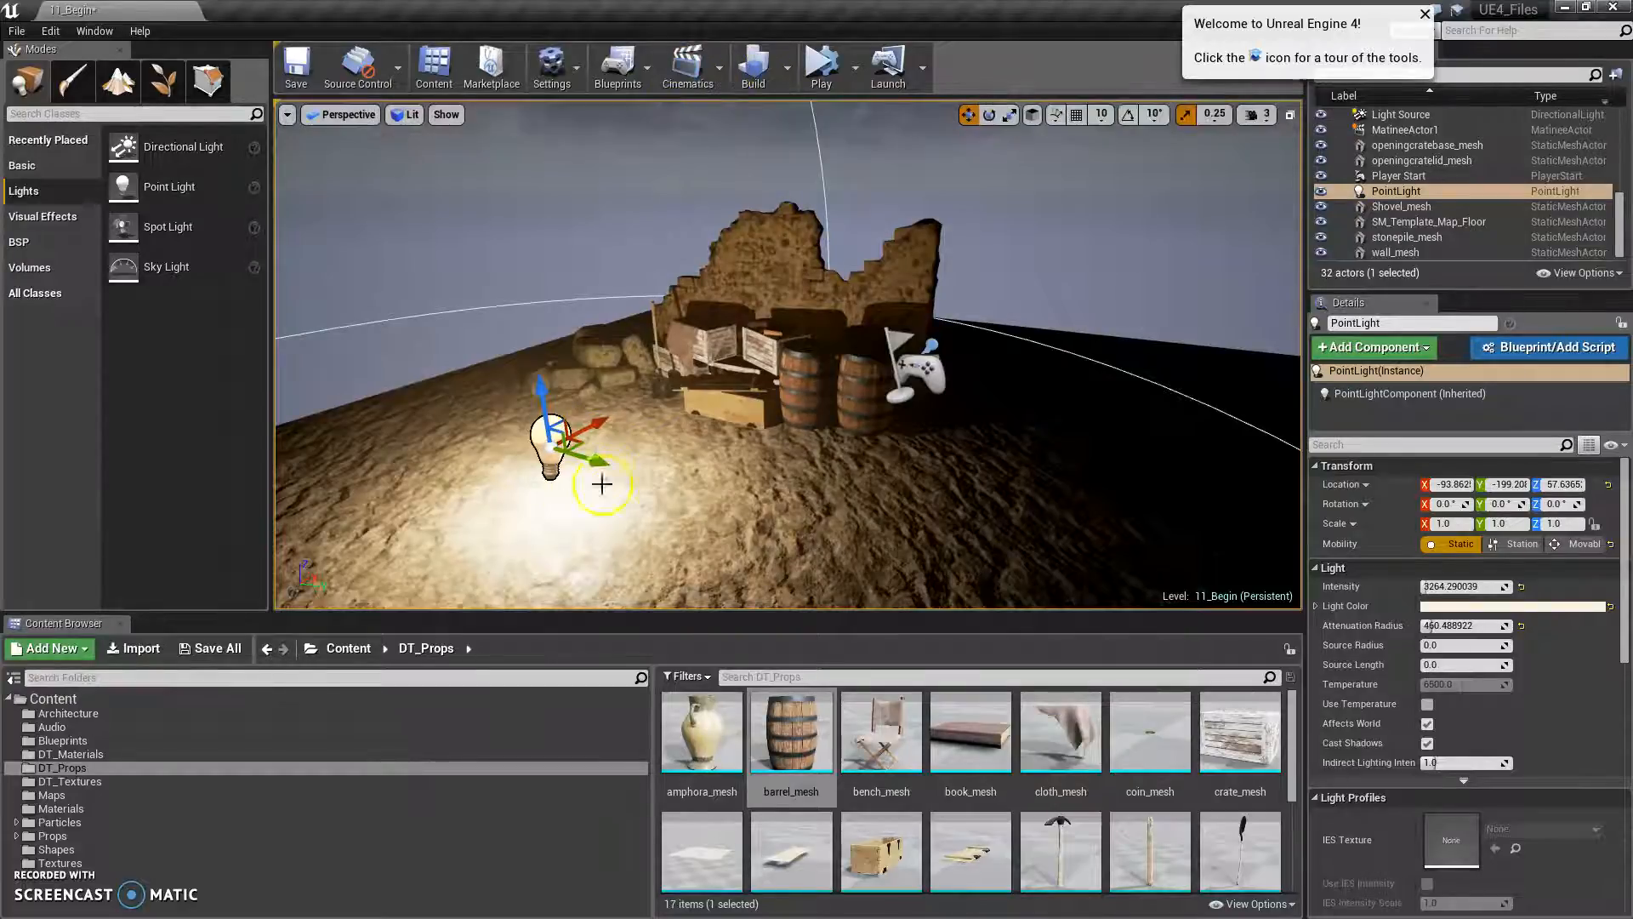
left_click(788, 74)
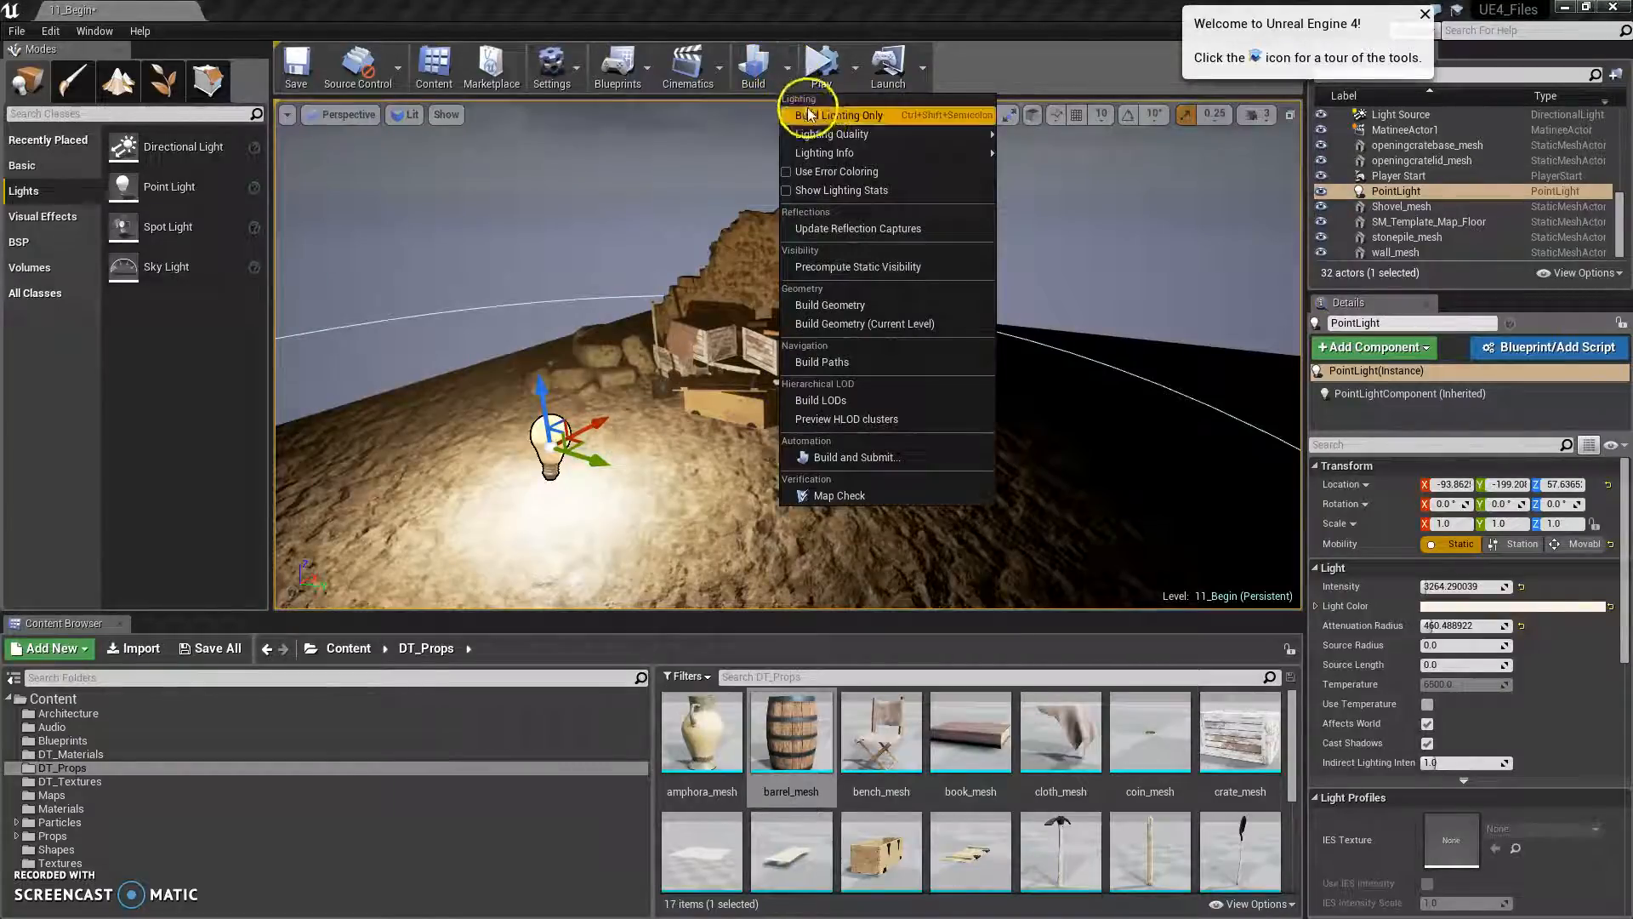
mouse_move(872, 134)
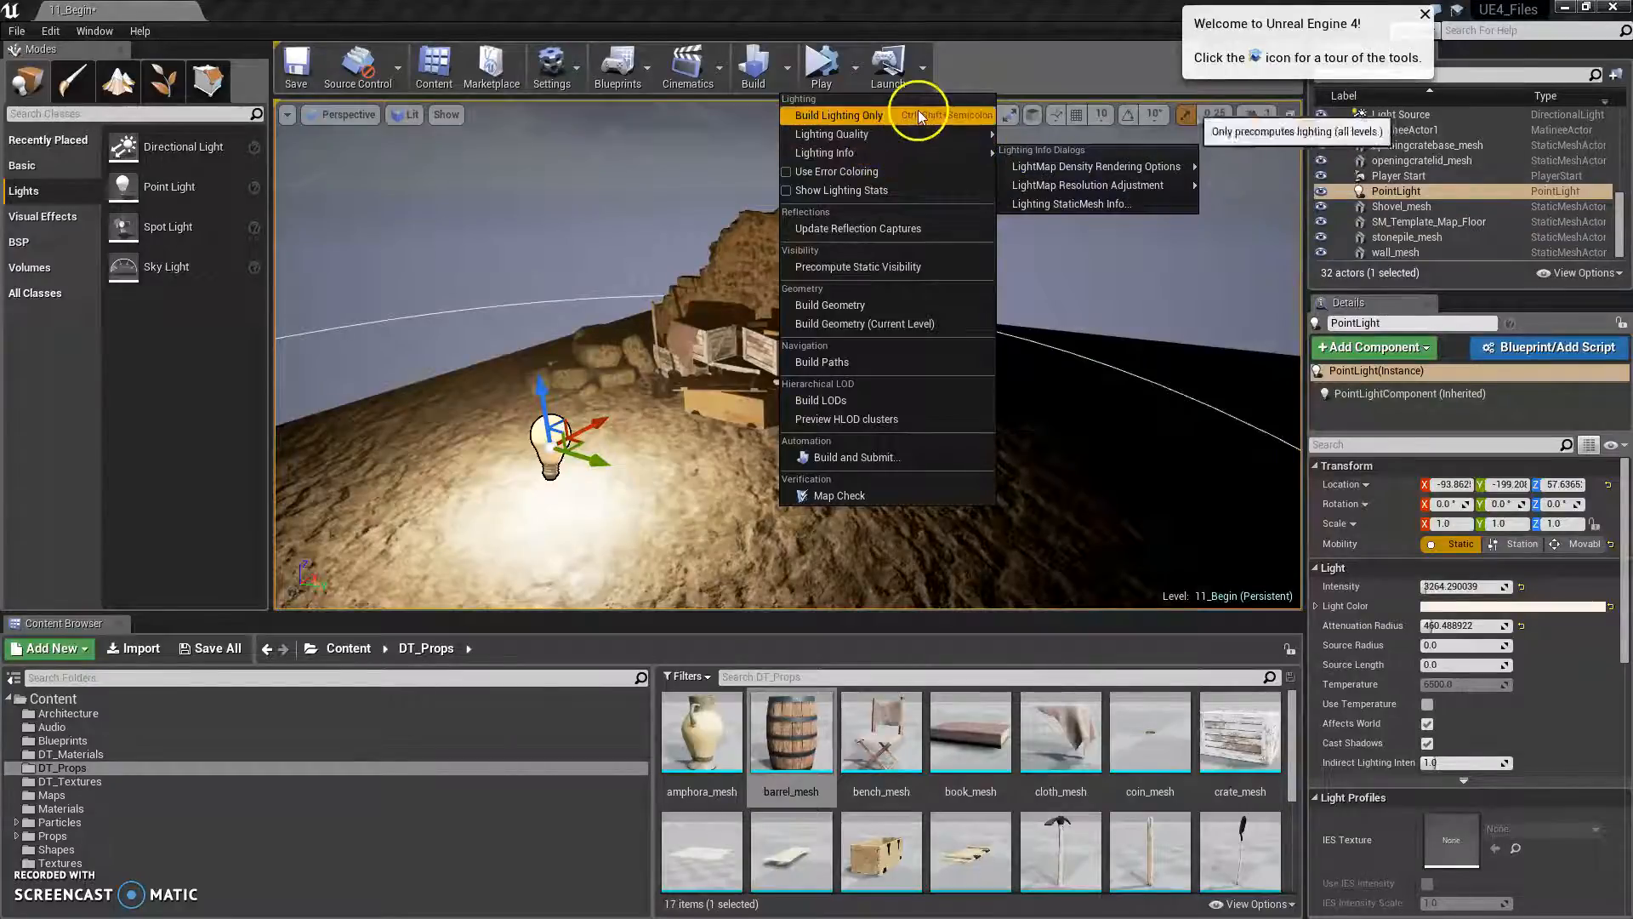
left_click(891, 115)
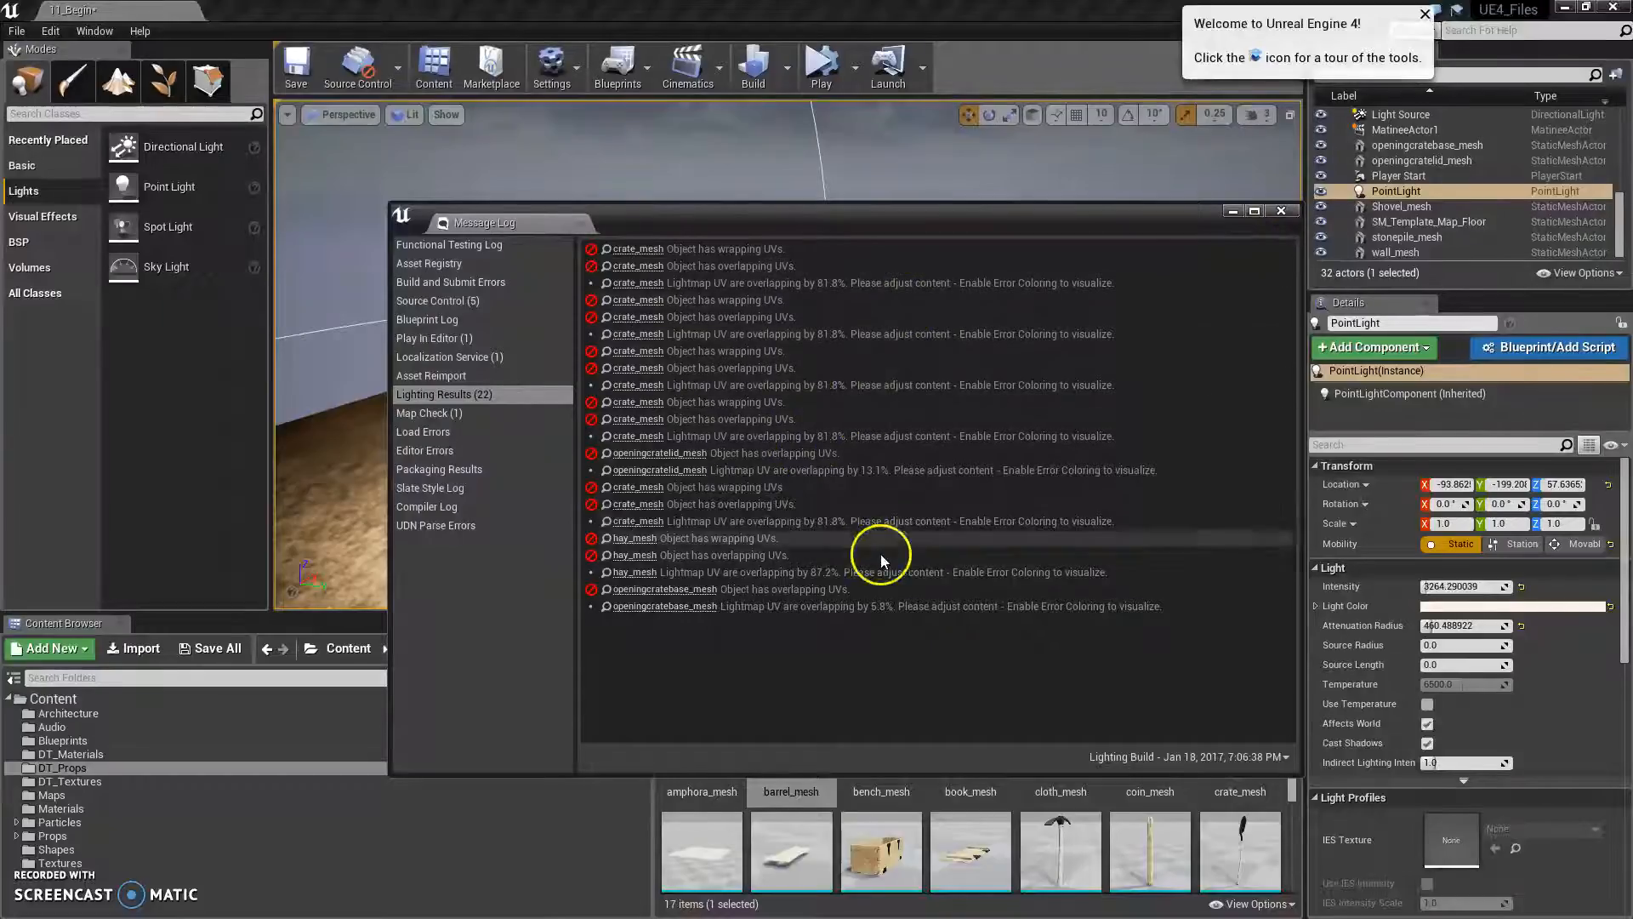
left_click(1281, 212)
scroll(718, 400, "up", 8)
right_click_drag(787, 543, 675, 339)
right_click_drag(1015, 304, 1065, 328)
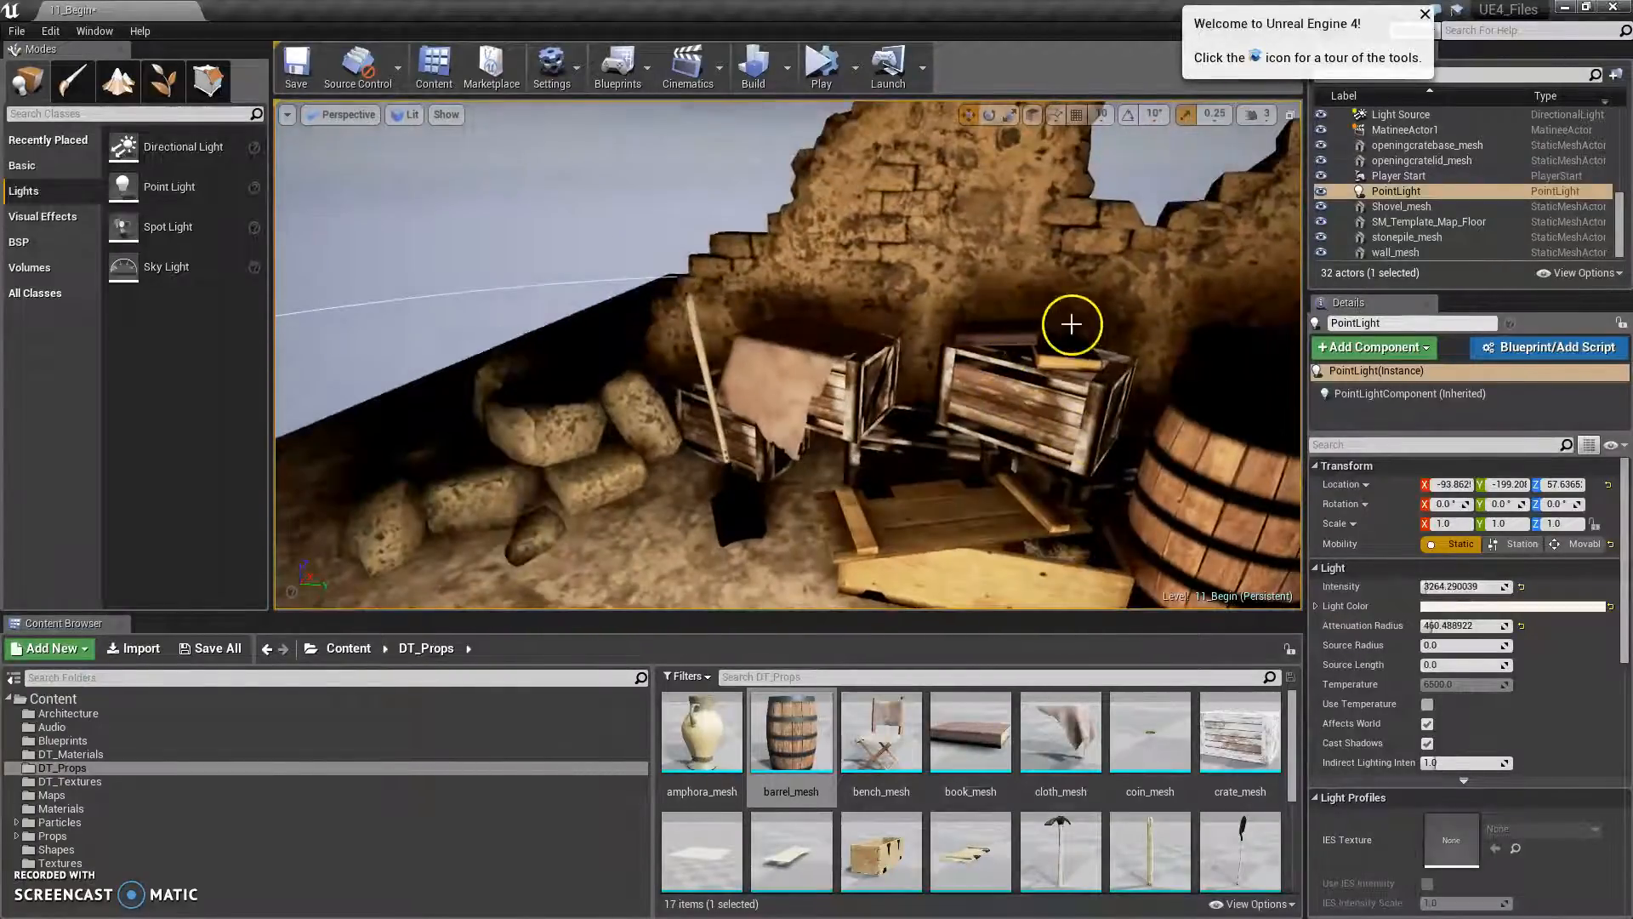
Set the point light's mobility to Stationary and rebuild only the lighting.
left_click(1522, 544)
left_click(792, 76)
left_click(876, 117)
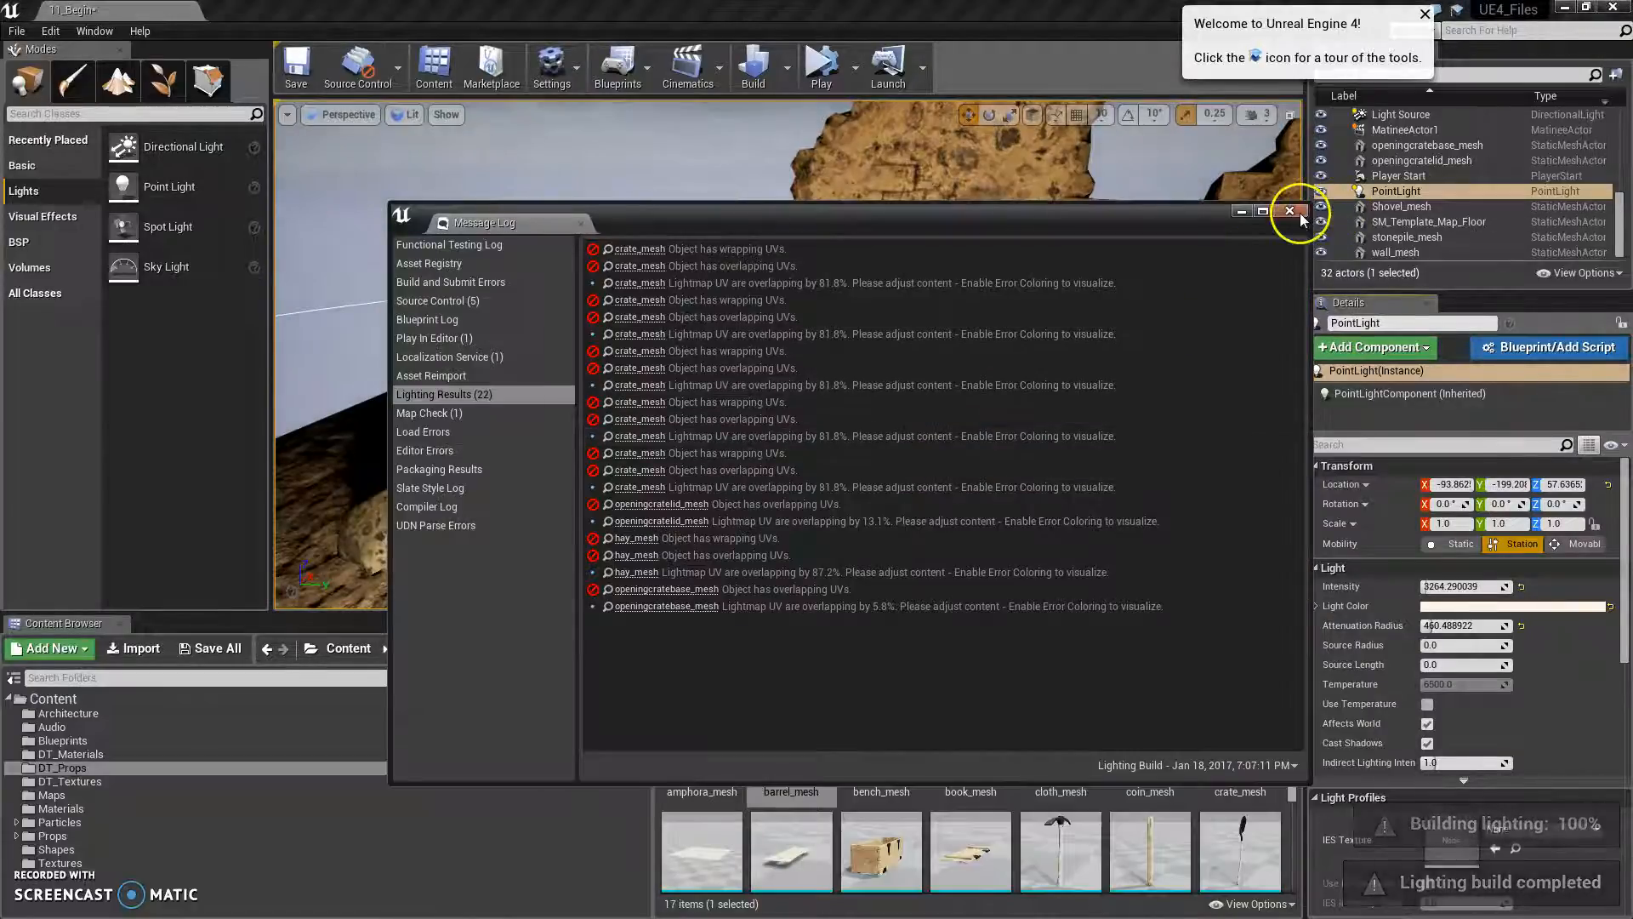
left_click(1300, 207)
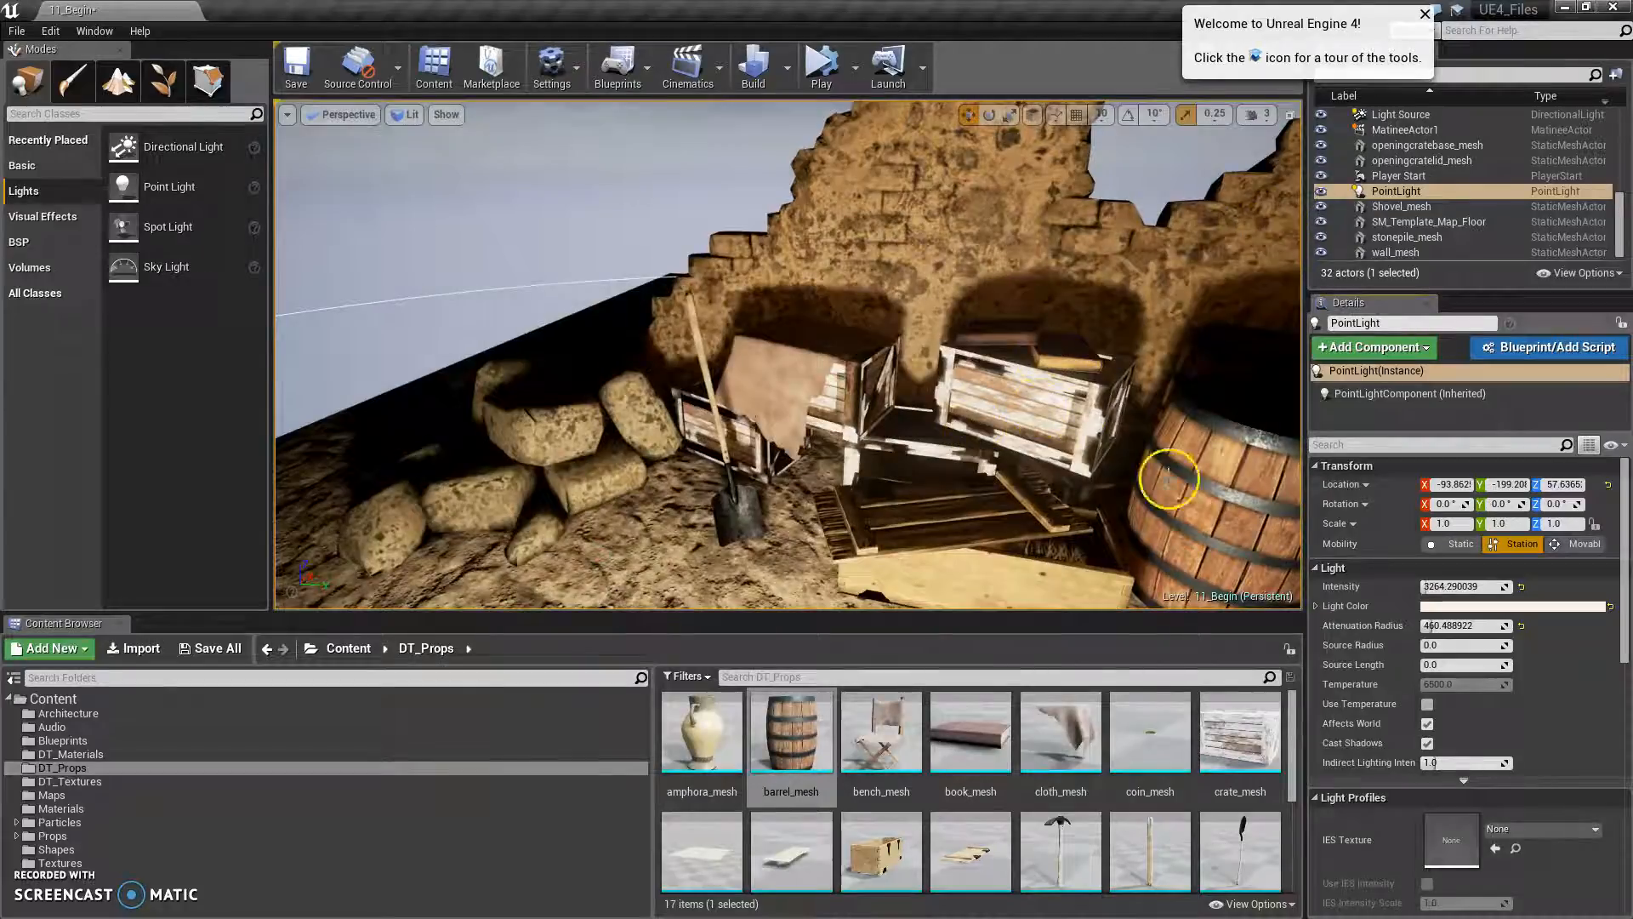
Change the point light's mobility to Movable and build the scene lighting again.
left_click(1582, 544)
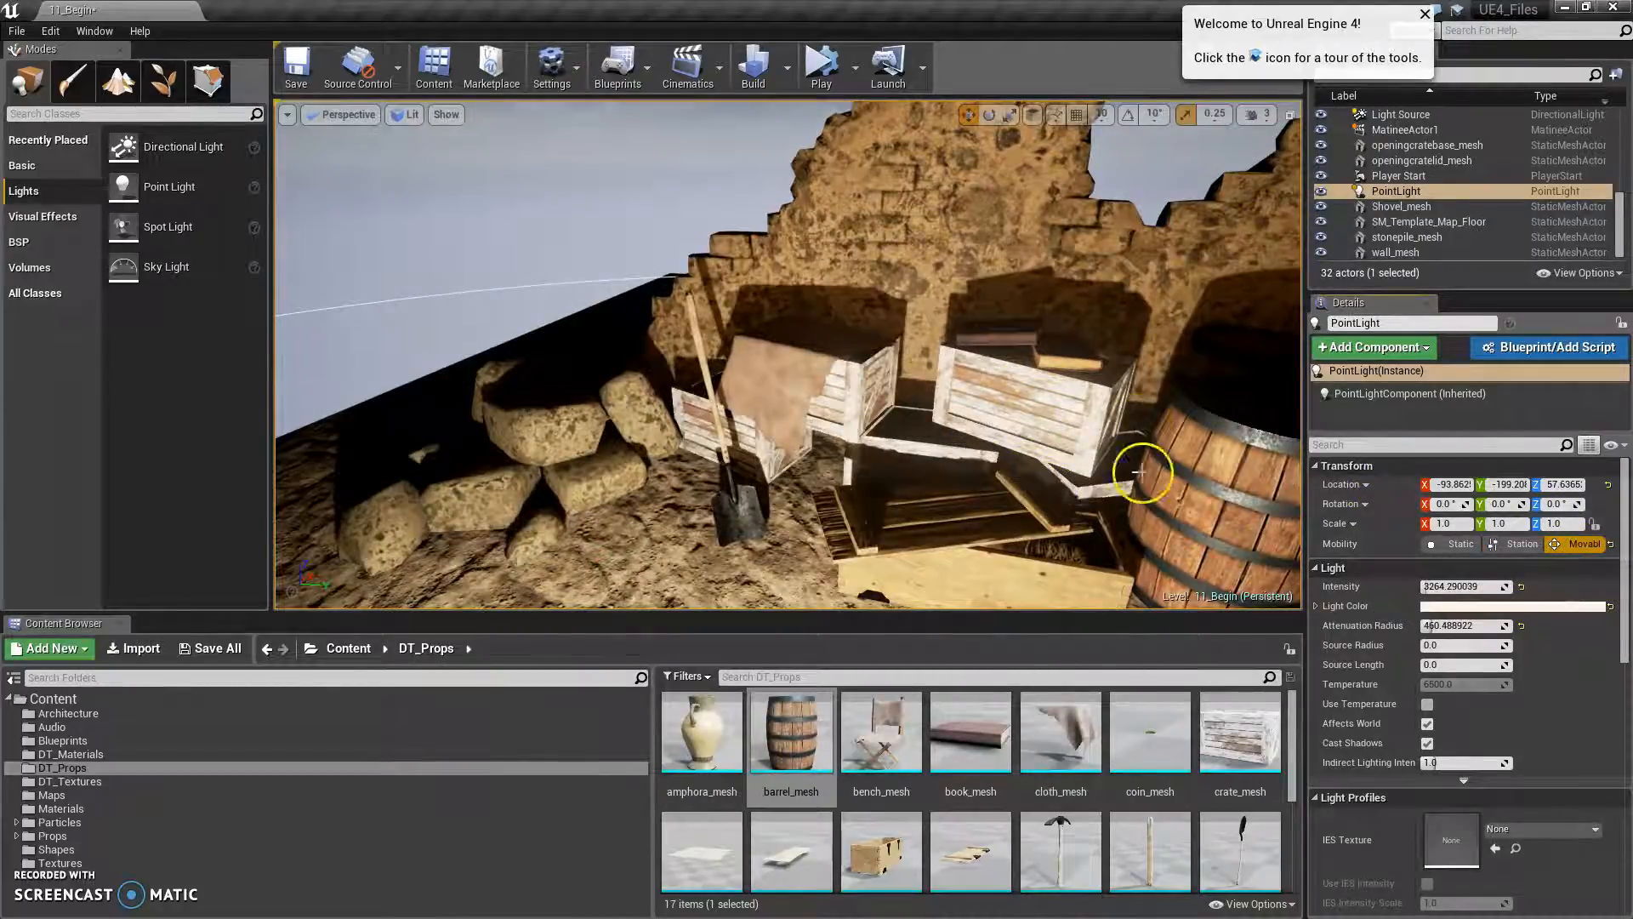
left_click(789, 75)
left_click(859, 121)
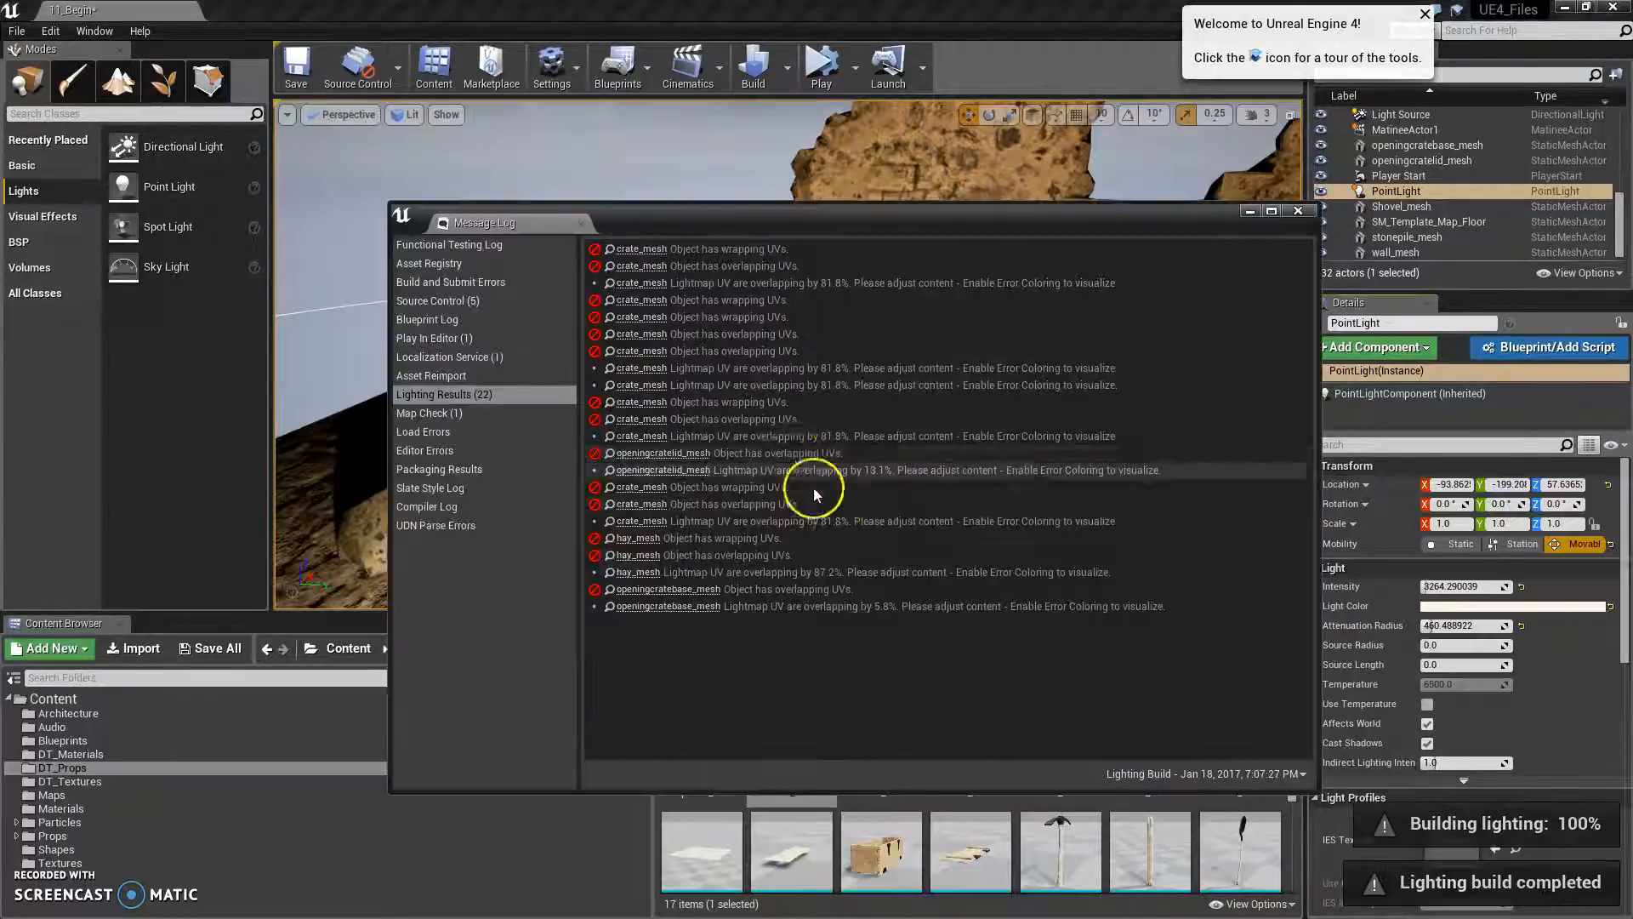
left_click(1298, 207)
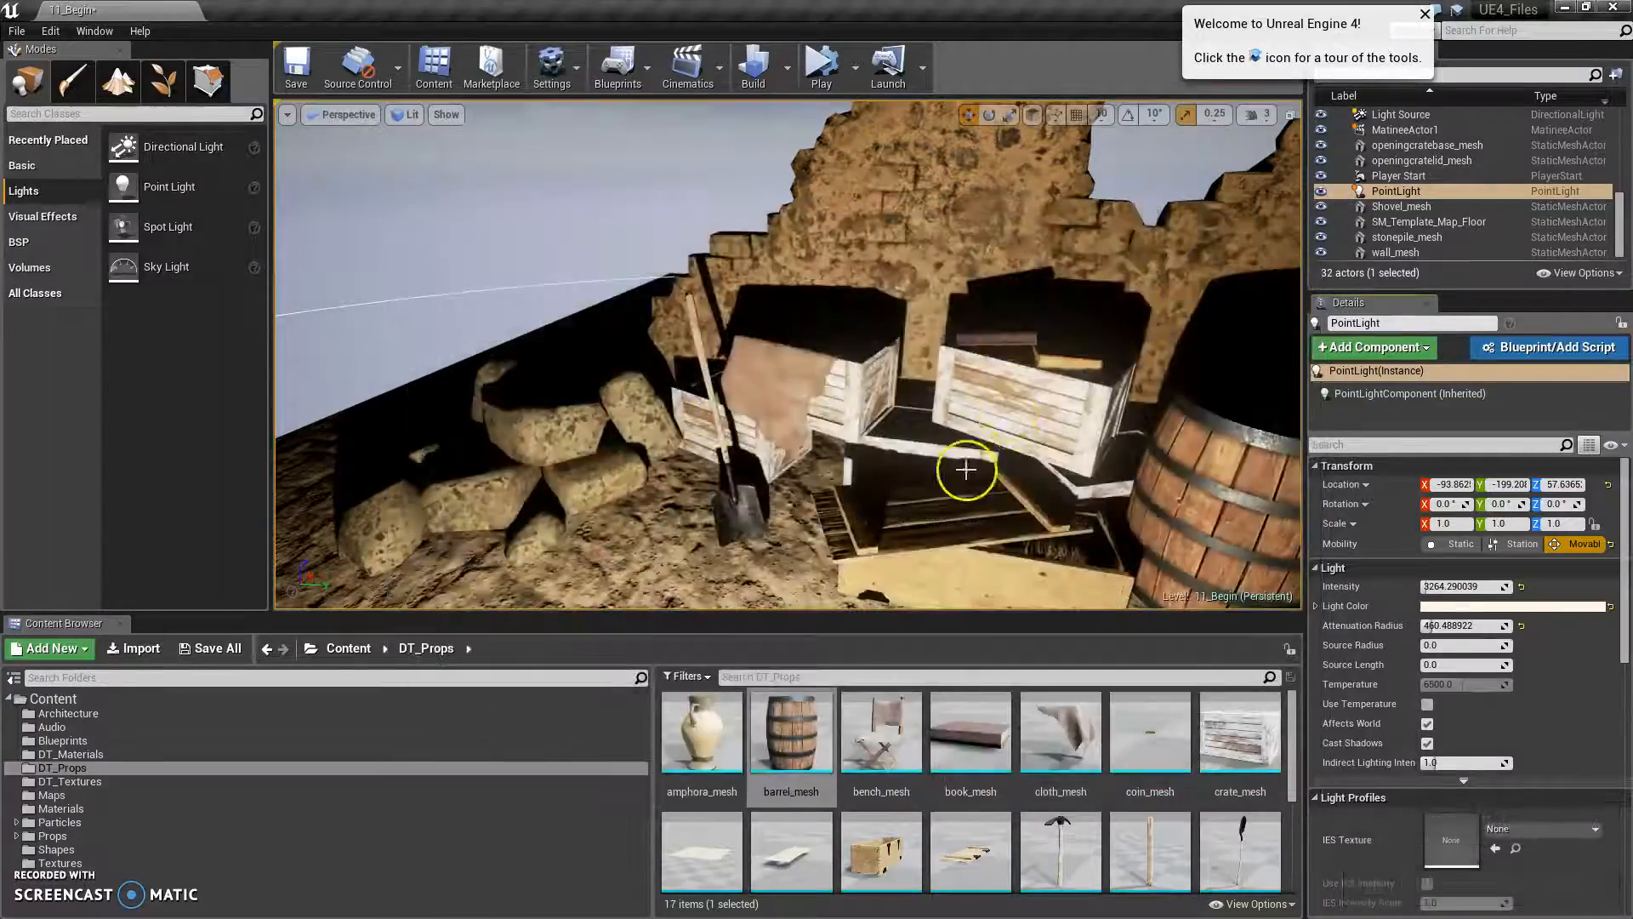
Open the existing MatineeActor1, select camera01's Movement track, and play the section in a loop before closing the editor.
left_click_drag(939, 525, 970, 482, "alt")
scroll(928, 453, "down", 5)
left_click_drag(900, 419, 638, 340, "alt")
left_click_drag(790, 382, 818, 393, "alt")
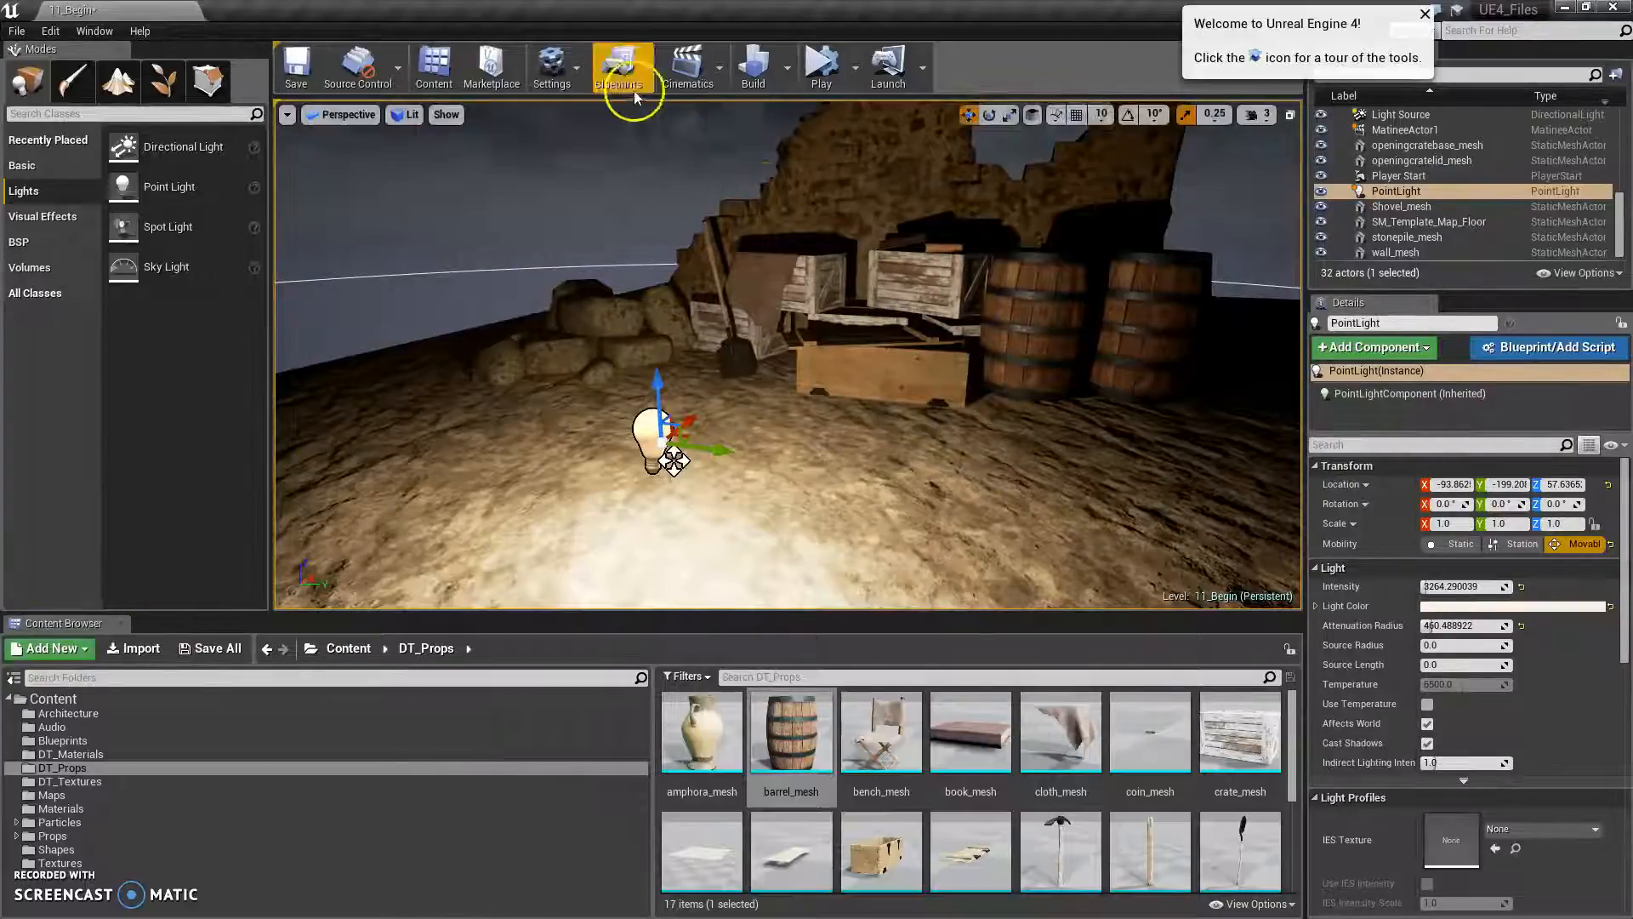
left_click(717, 75)
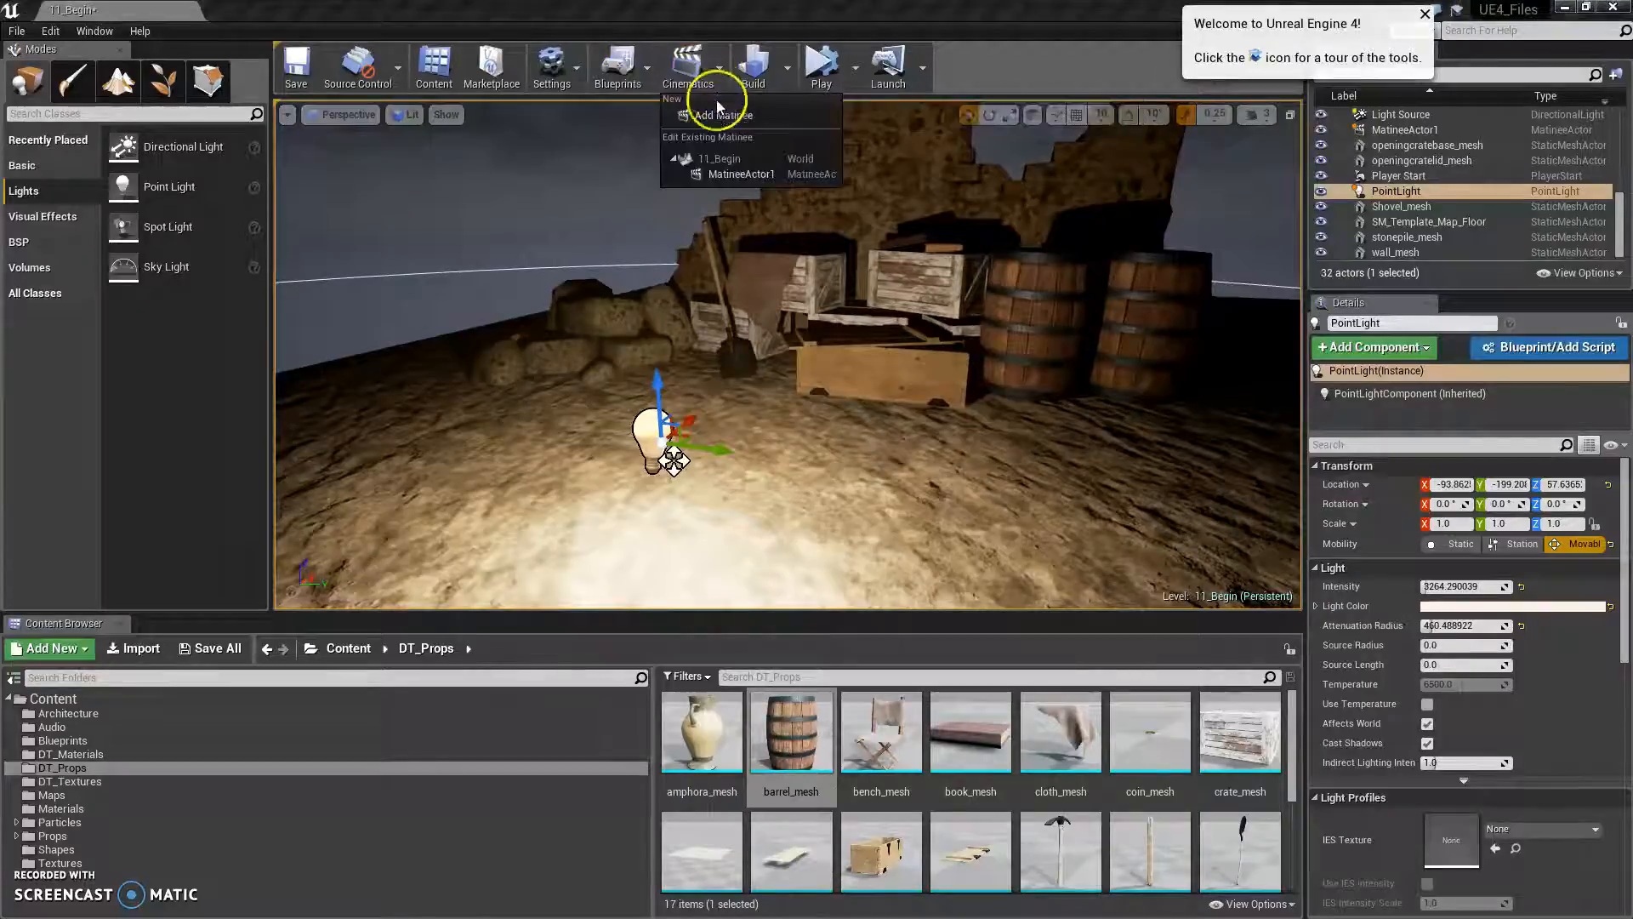
left_click(742, 175)
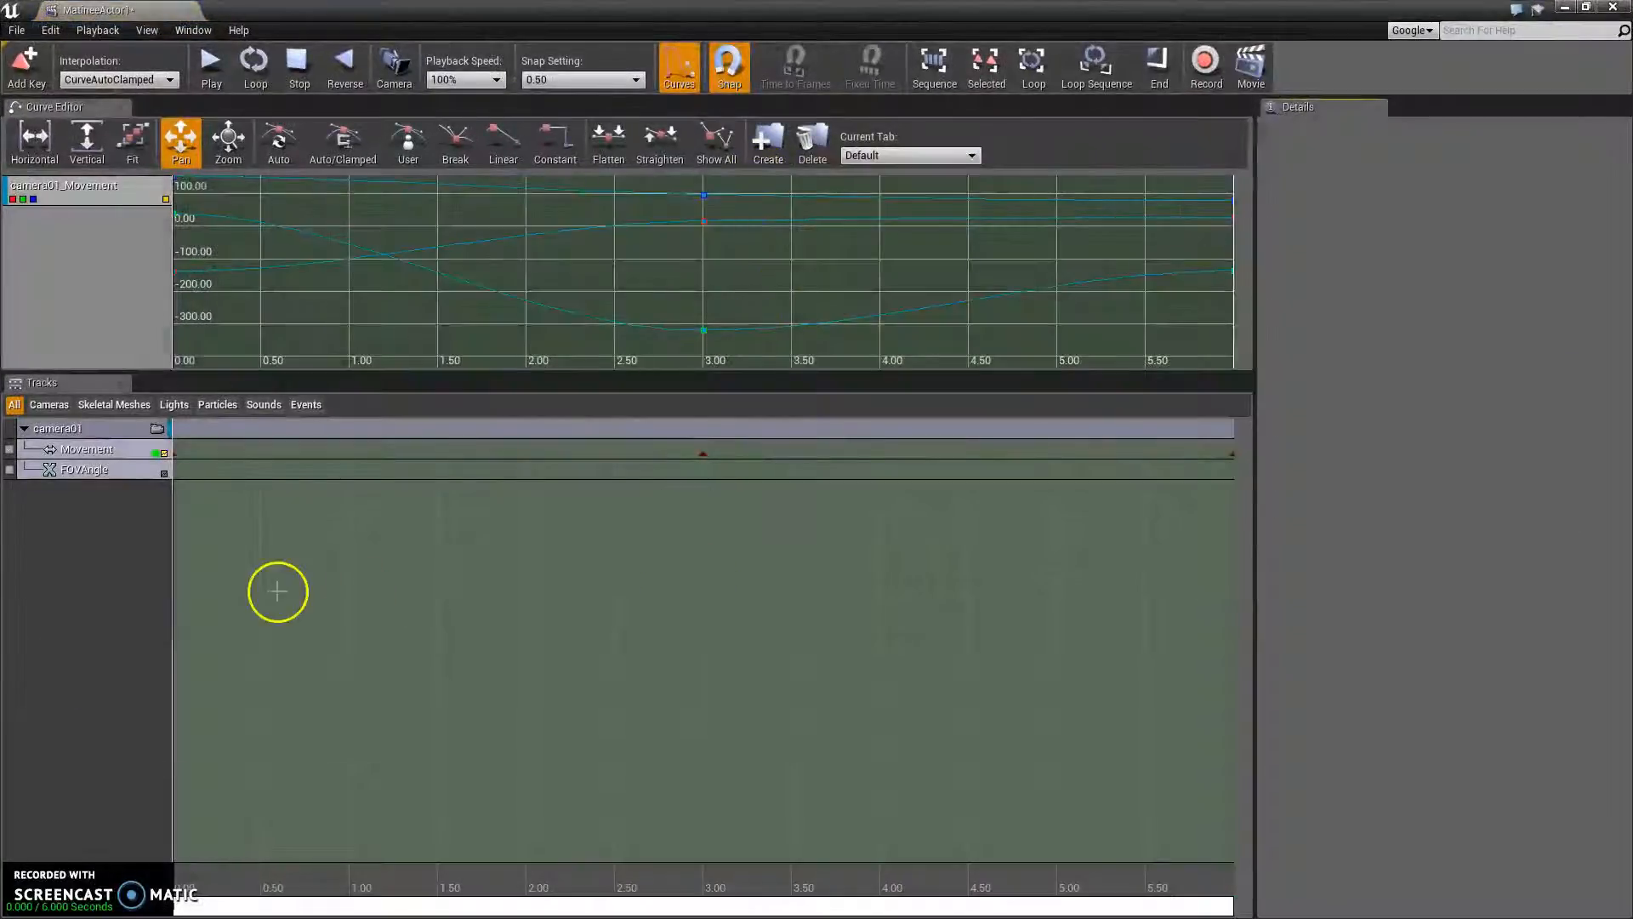
scroll(547, 583, "up", 2)
scroll(540, 586, "down", 8)
scroll(535, 583, "up", 2)
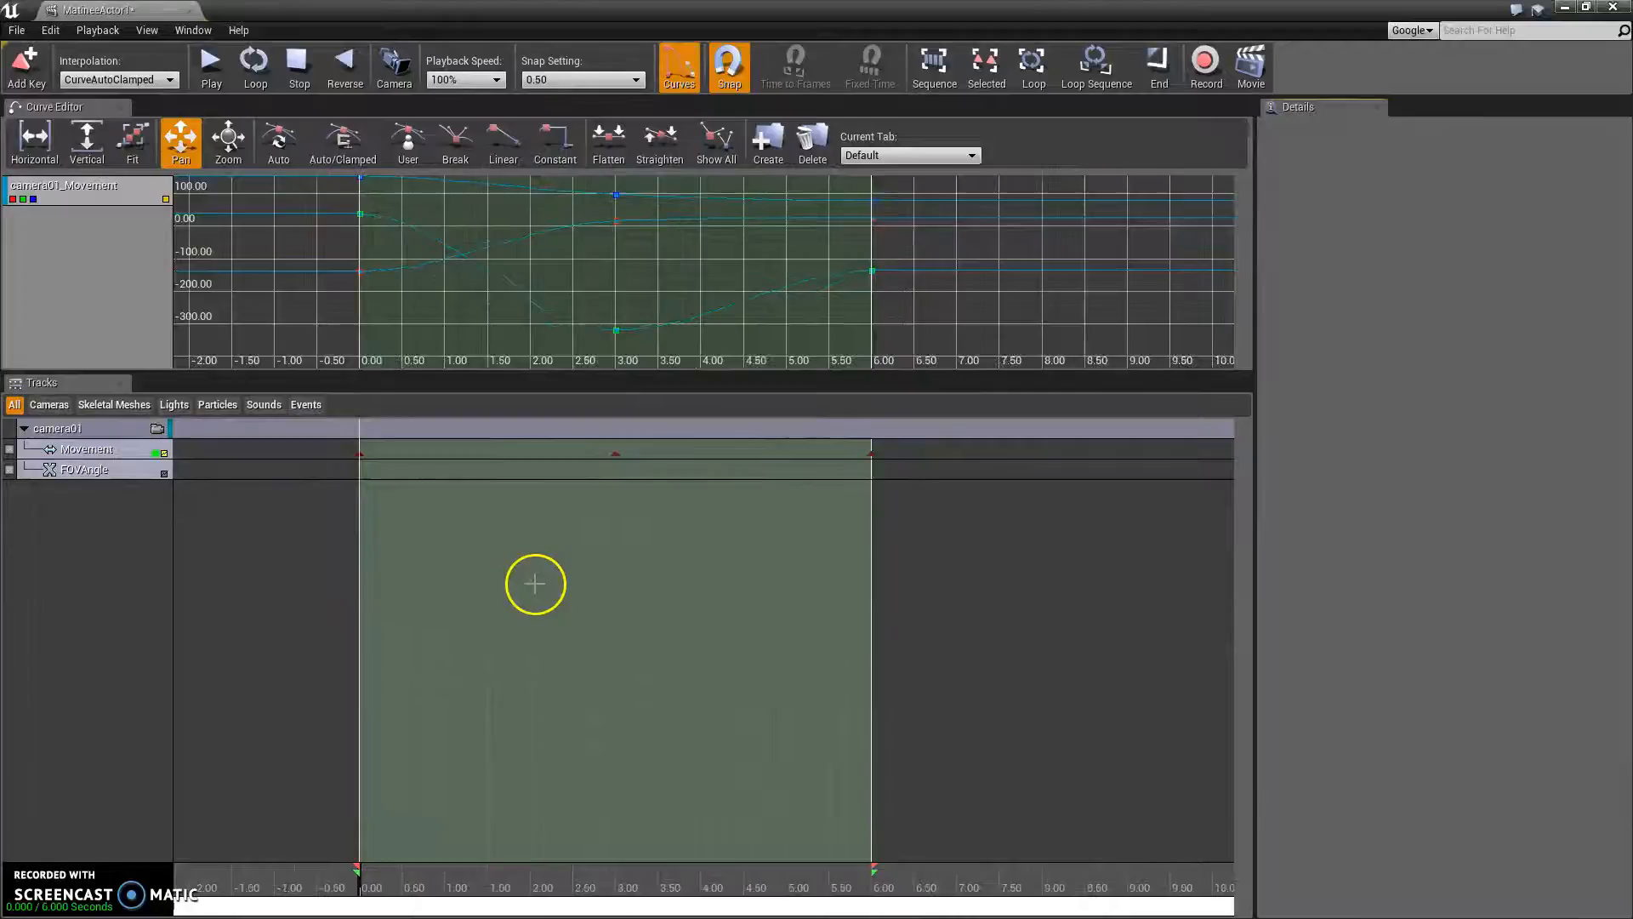
left_click(113, 449)
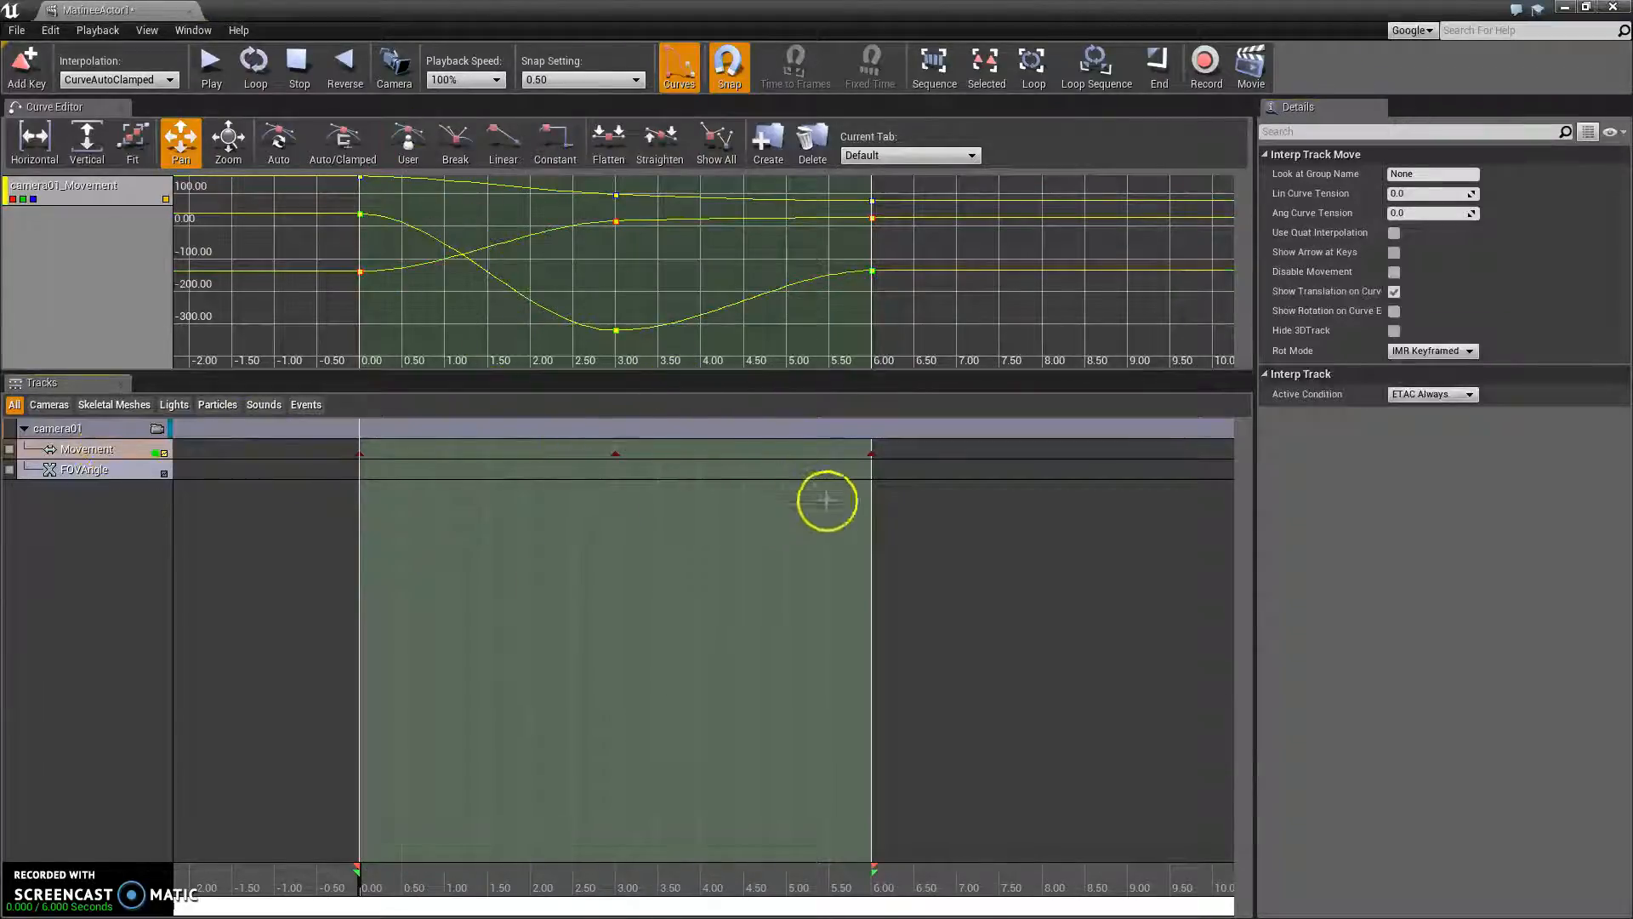
left_click(257, 85)
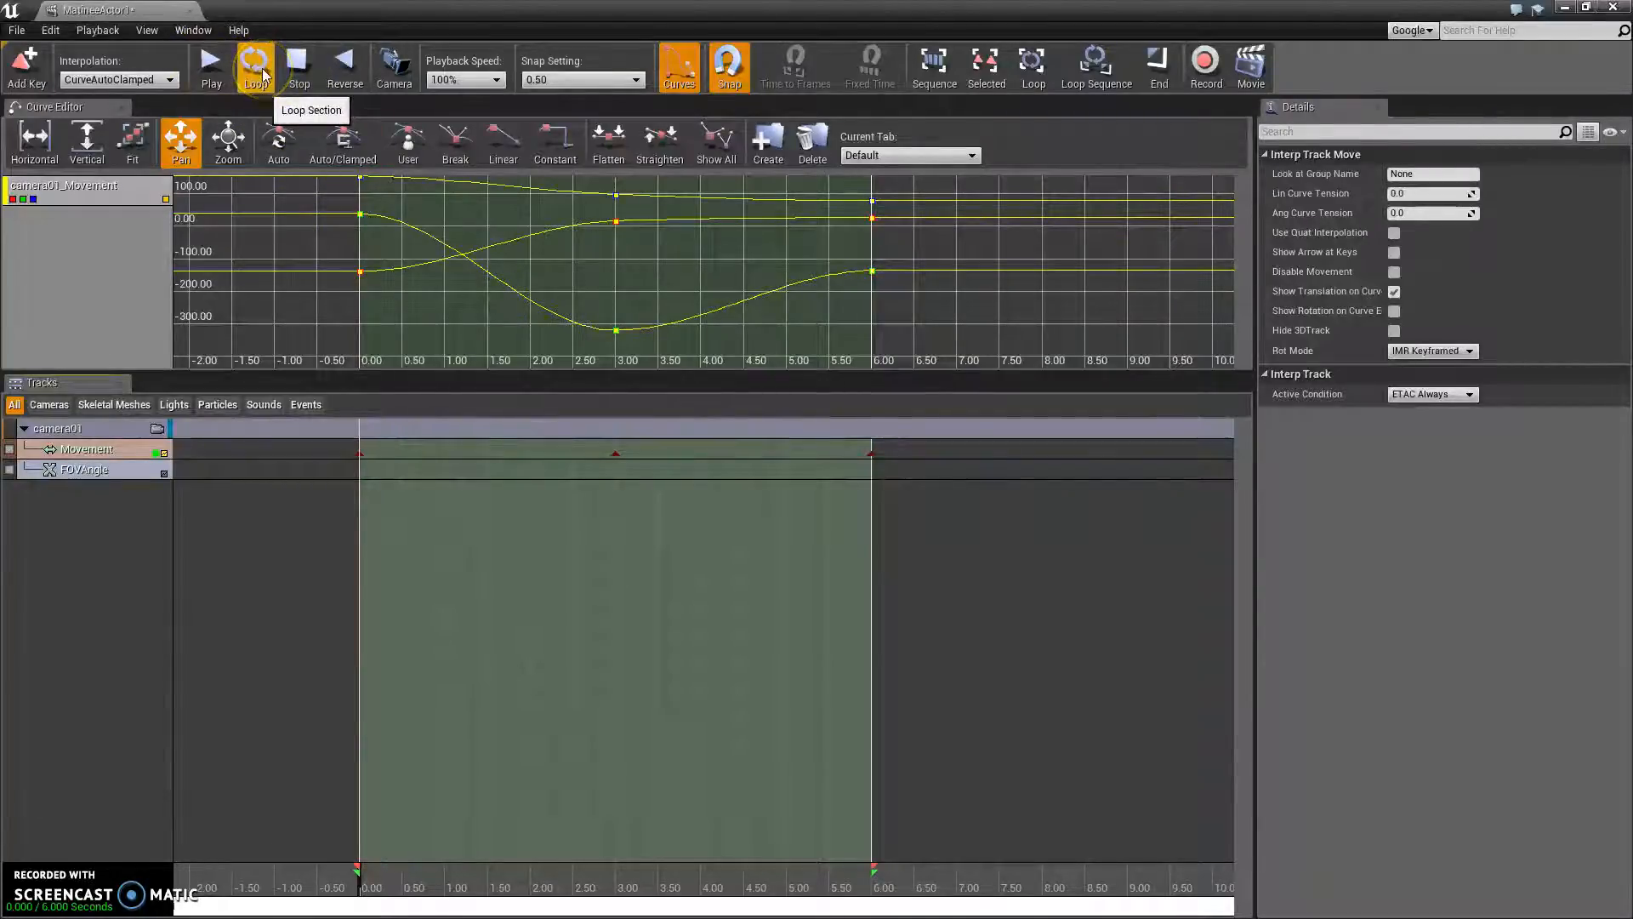
left_click(260, 74)
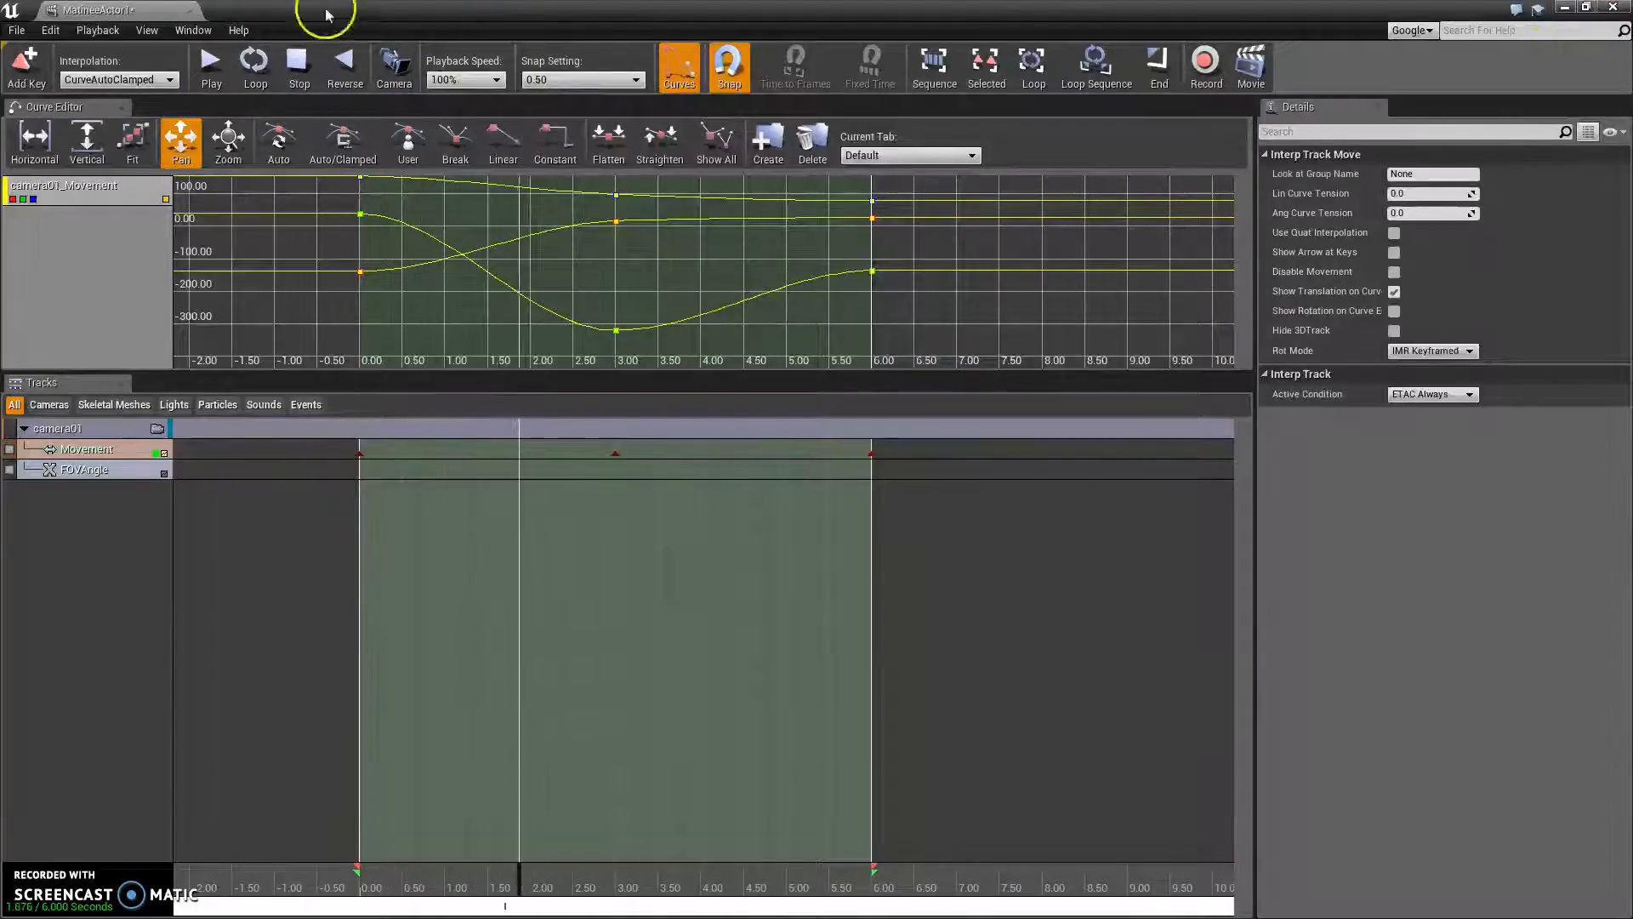
left_click(191, 10)
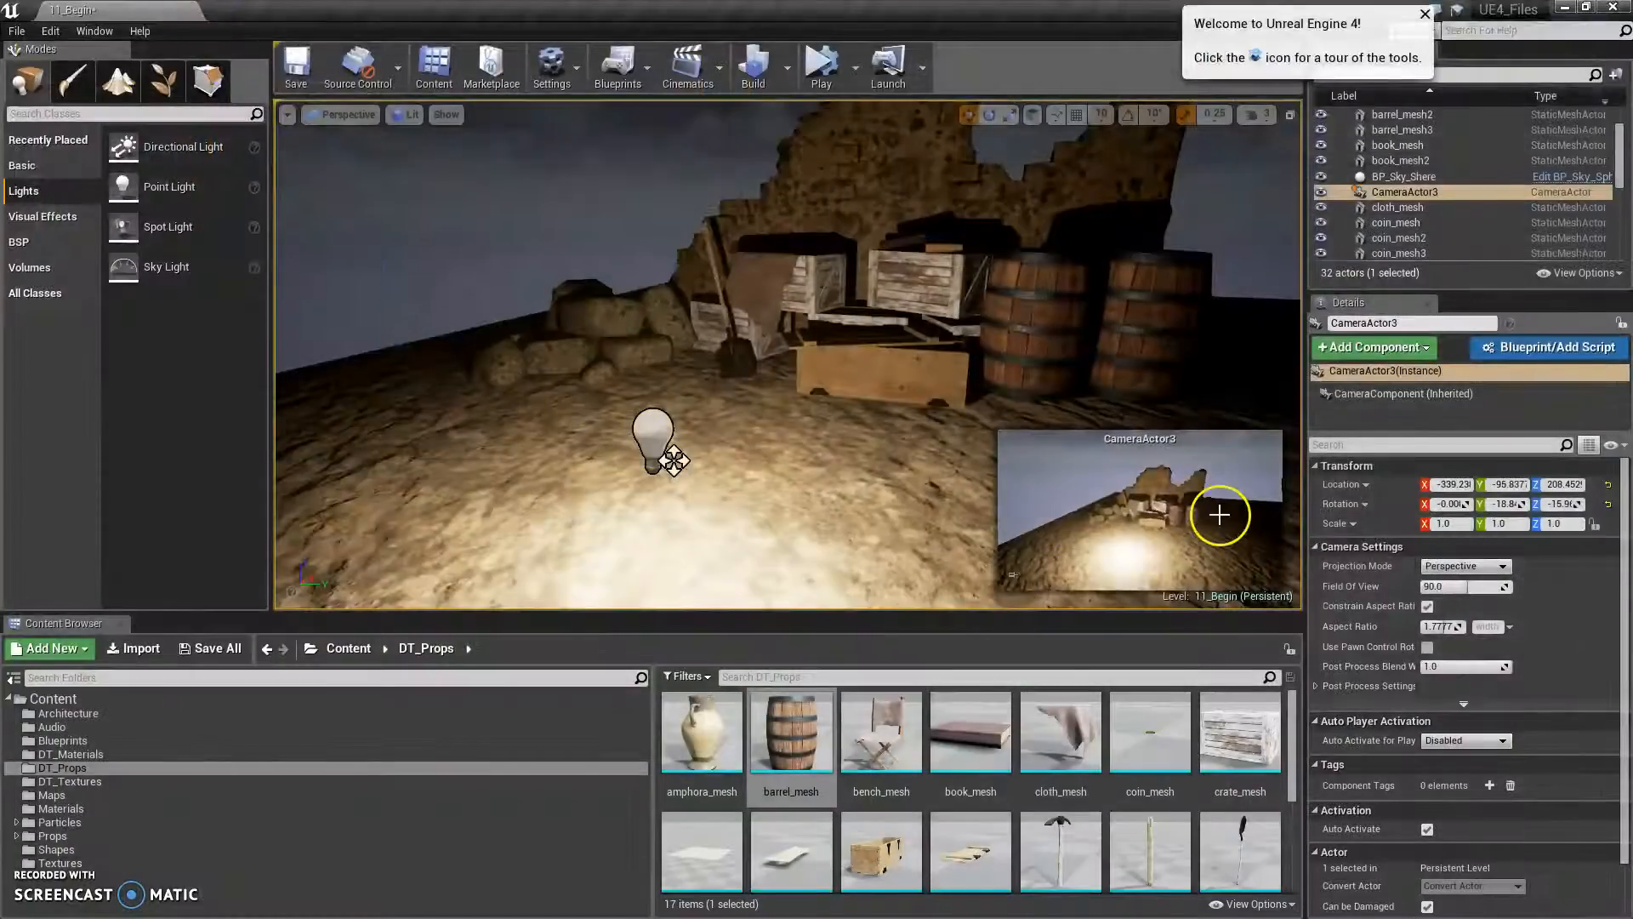
Reopen MatineeActor1 and preview its looping camera move in the 11_Begin level viewport.
left_click(819, 64)
left_click(866, 68)
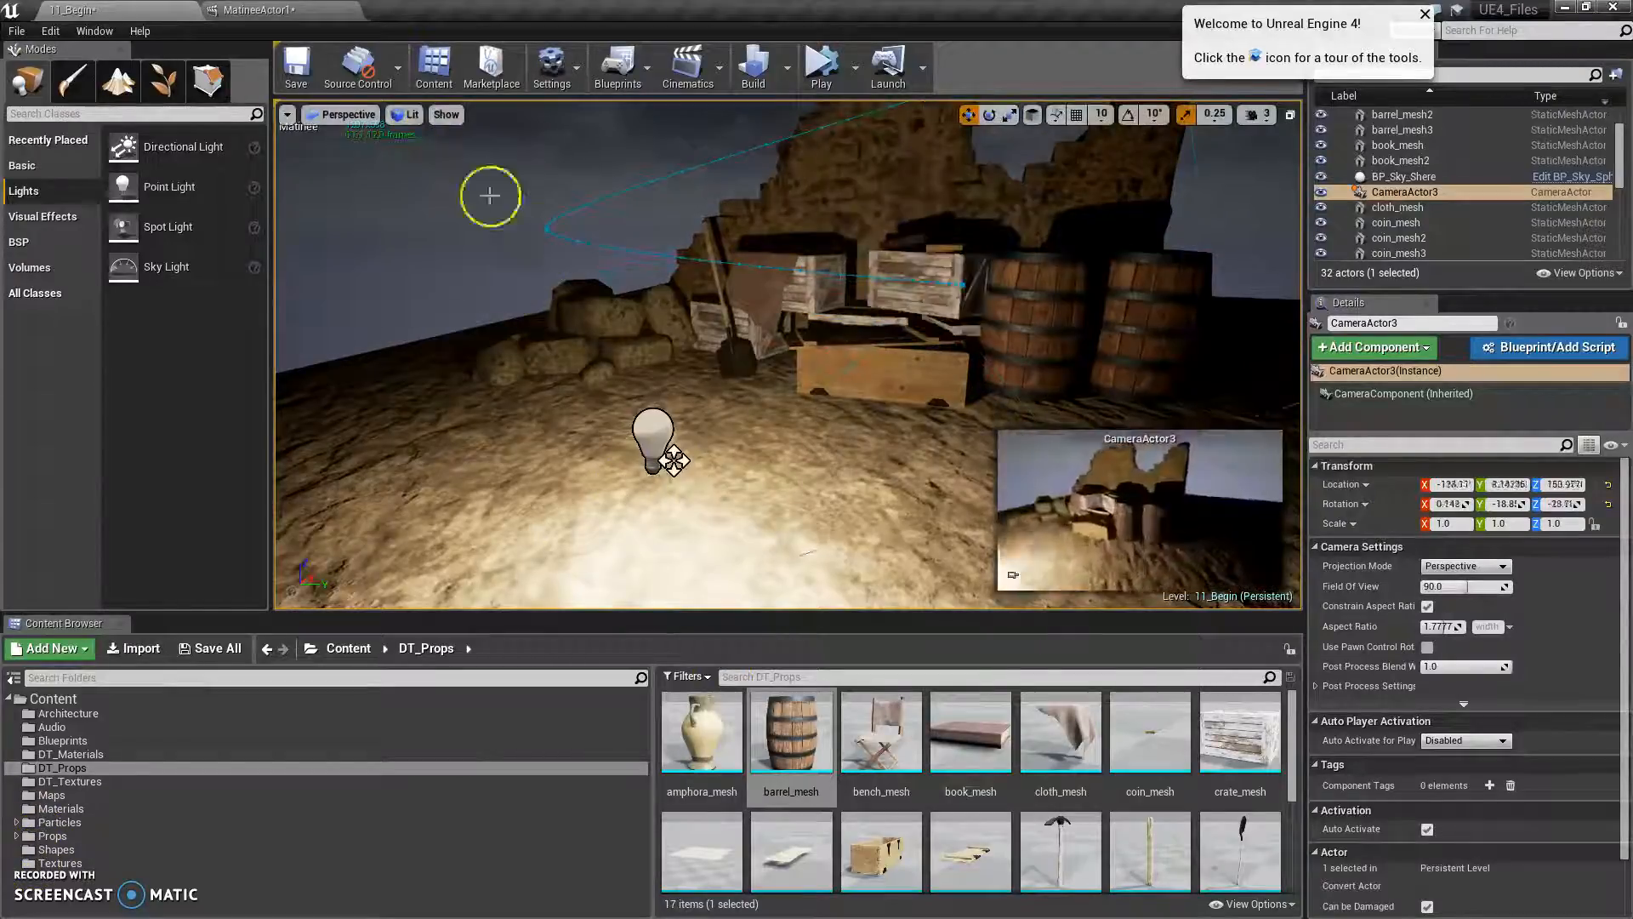
left_click(262, 12)
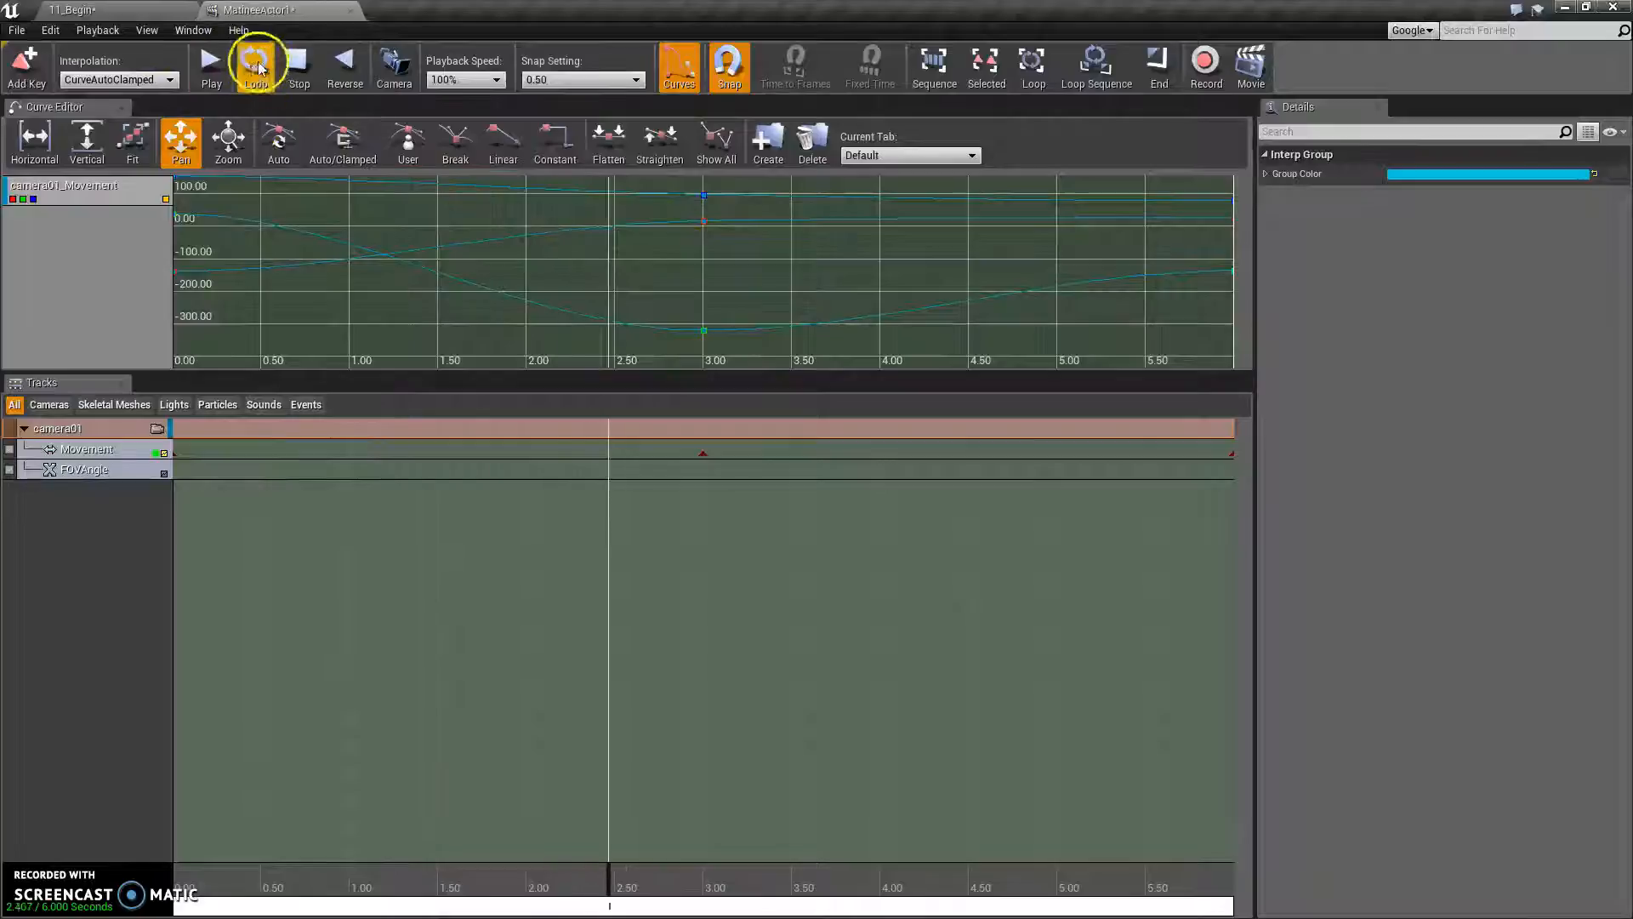
left_click(138, 10)
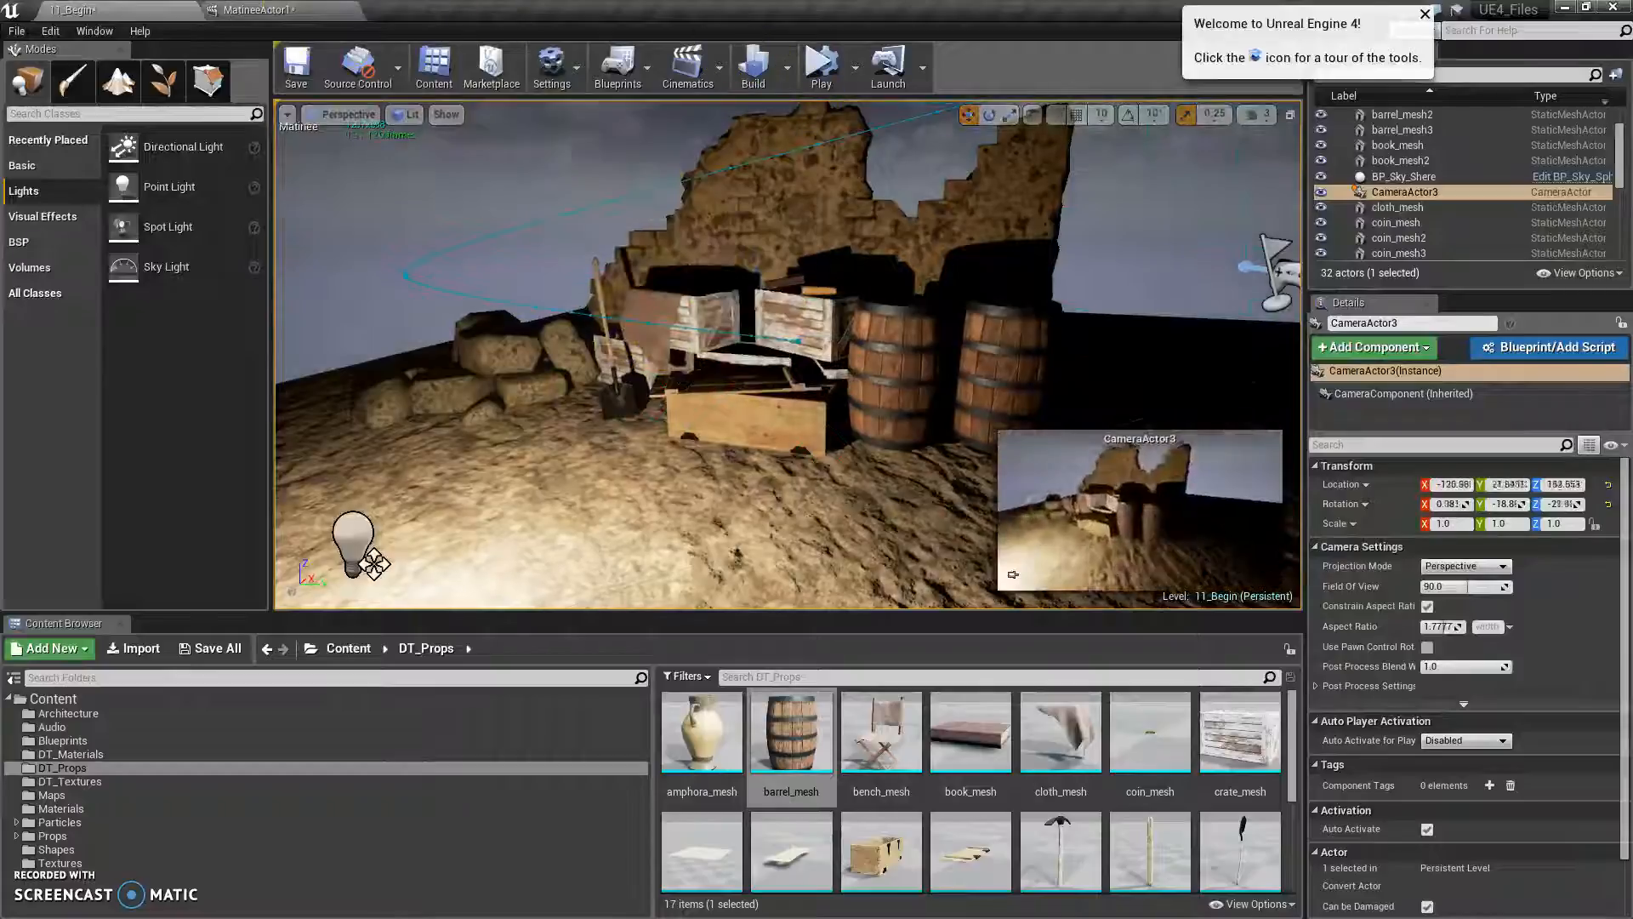
left_click(281, 10)
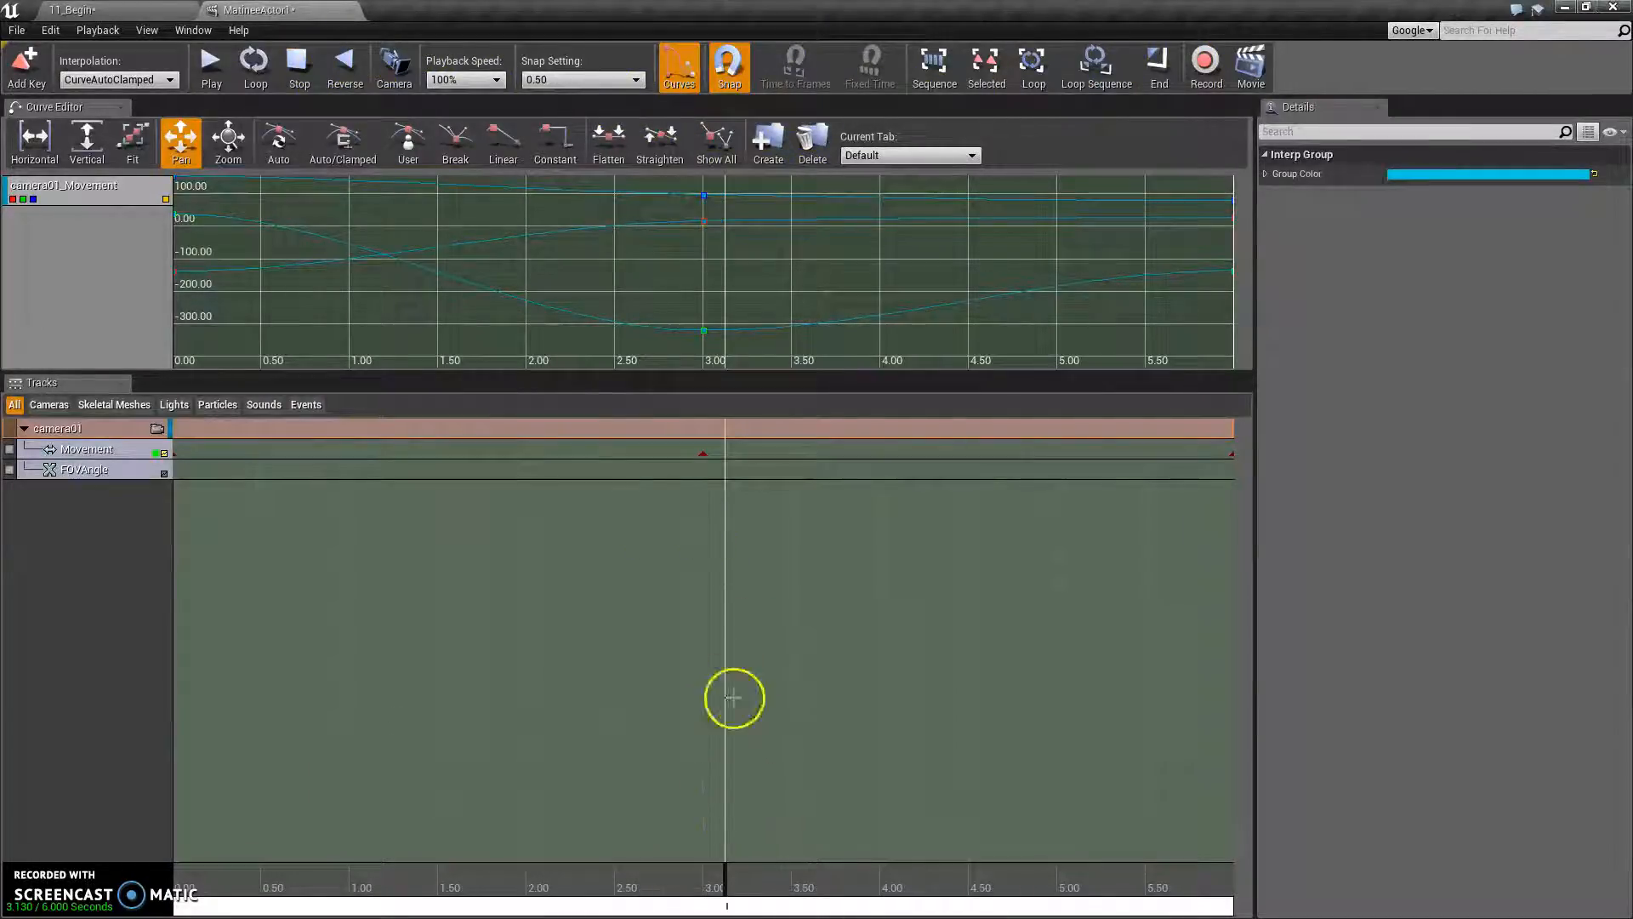
Select camera01's Movement key at 3.00 s and lower CameraActor3 toward the ground at that key.
scroll(770, 646, "down", 2)
scroll(781, 612, "down", 1)
scroll(783, 603, "up", 2)
scroll(784, 603, "down", 3)
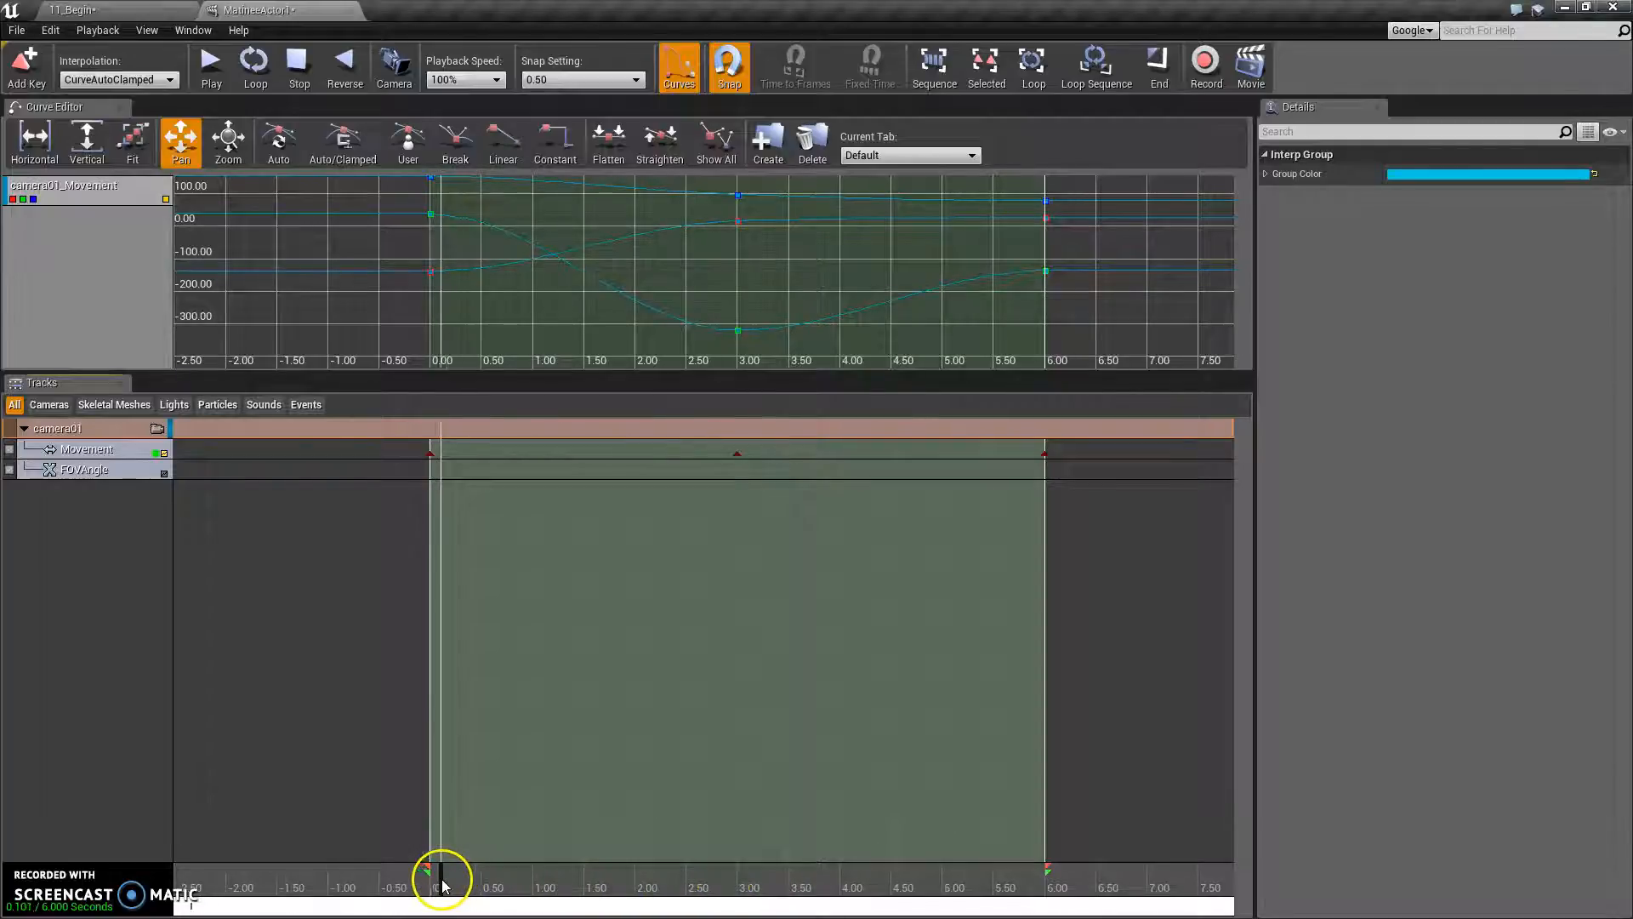
left_click_drag(477, 874, 428, 866)
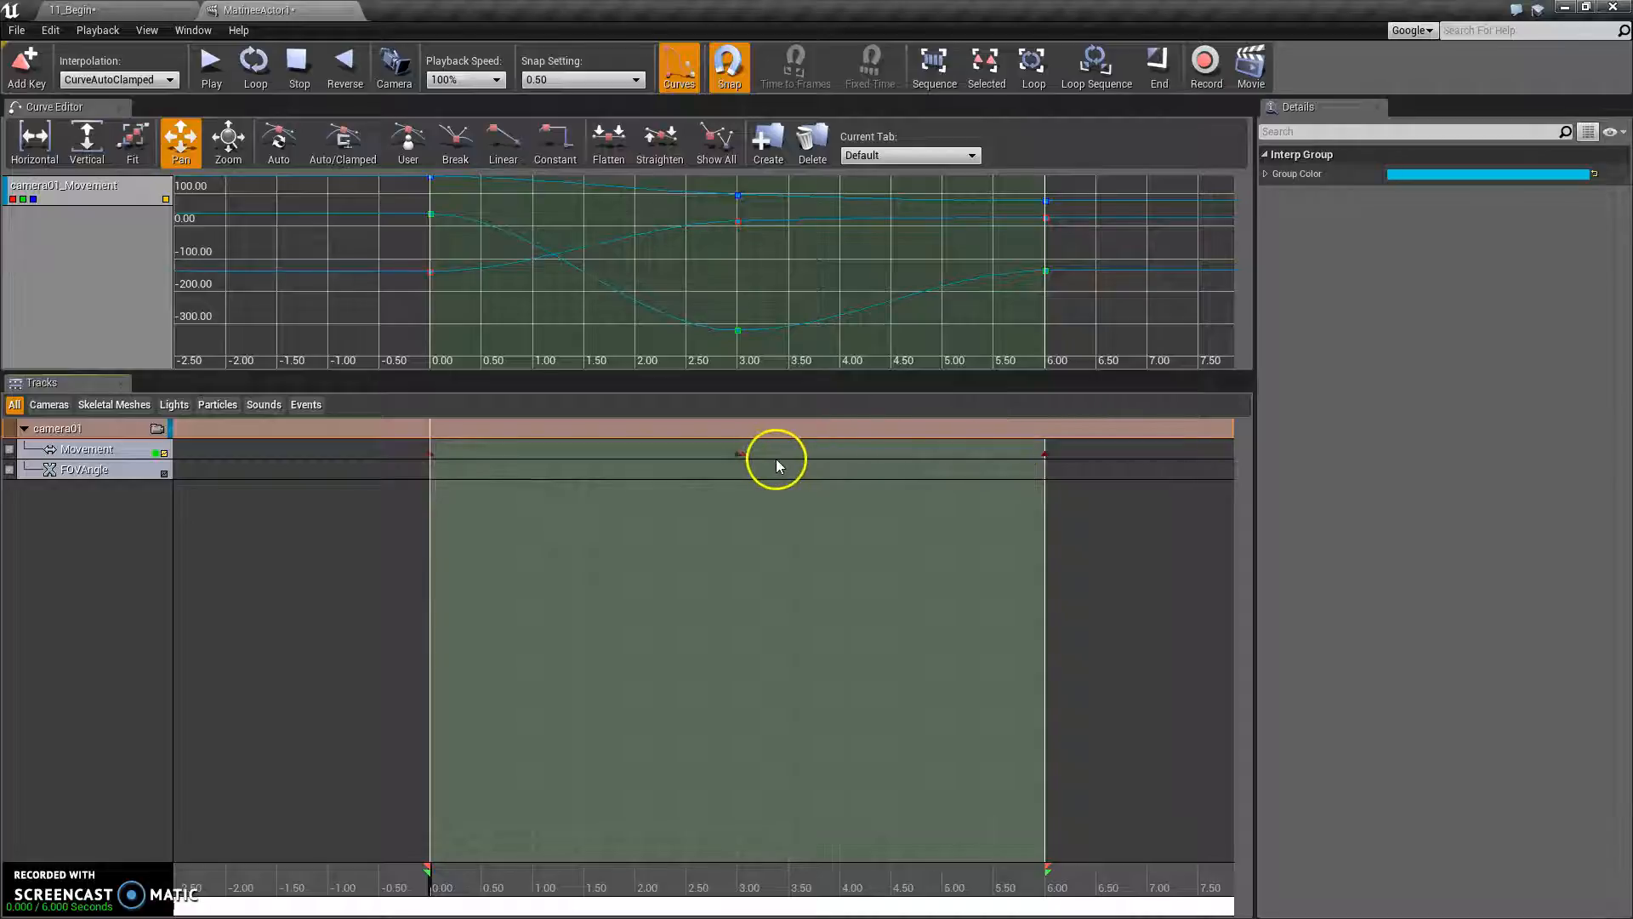
left_click(737, 454)
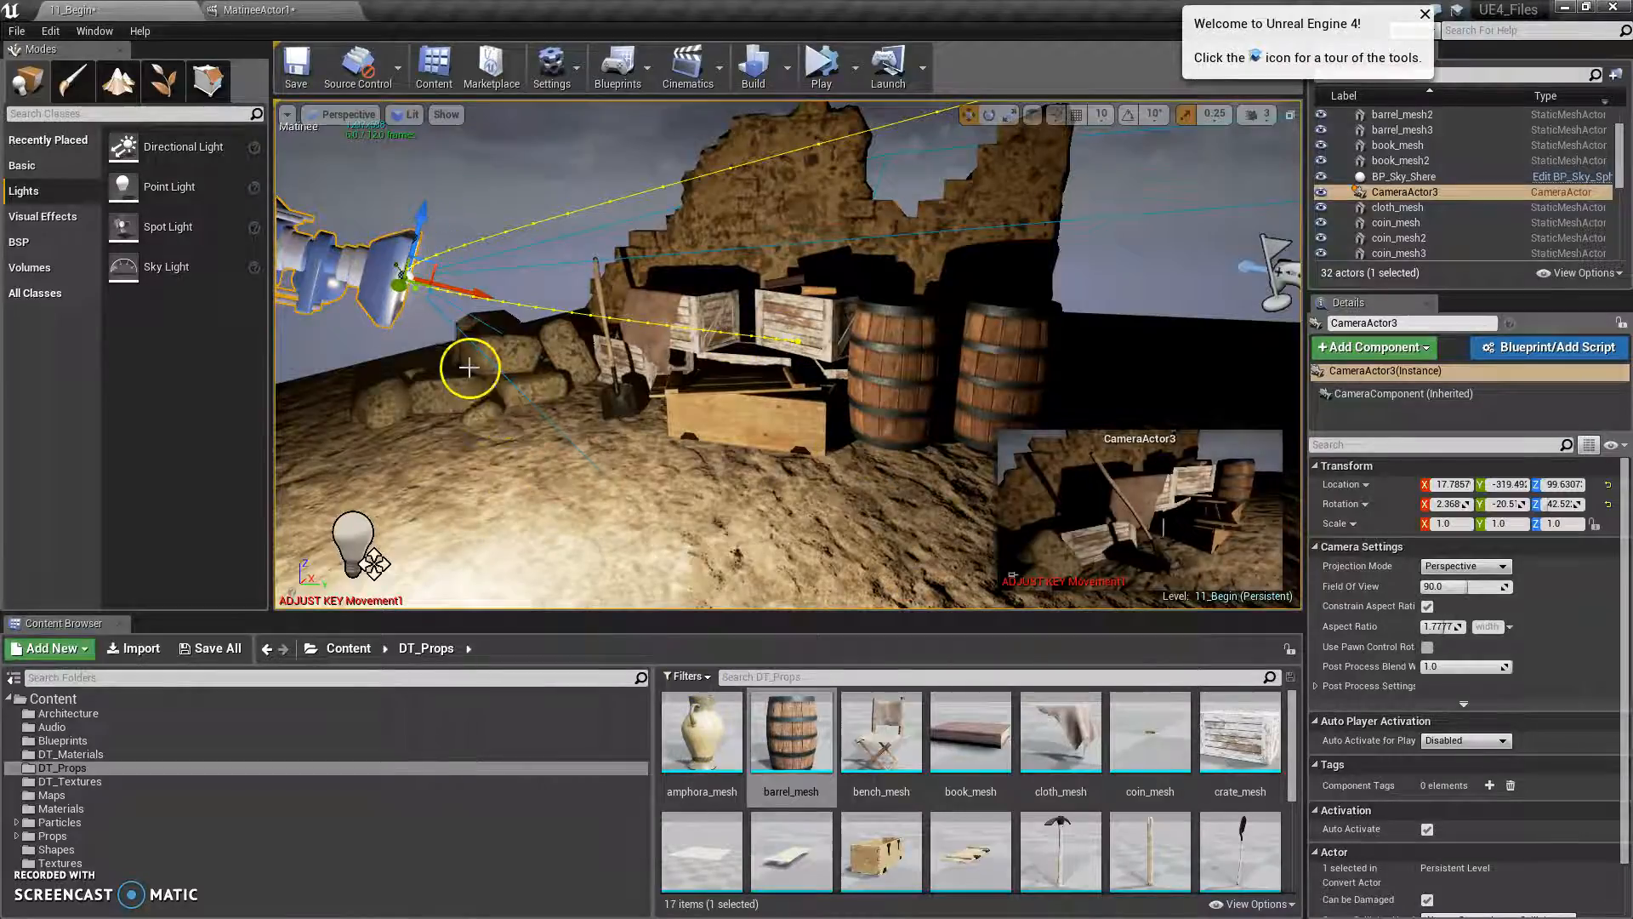
left_click_drag(422, 214, 364, 369)
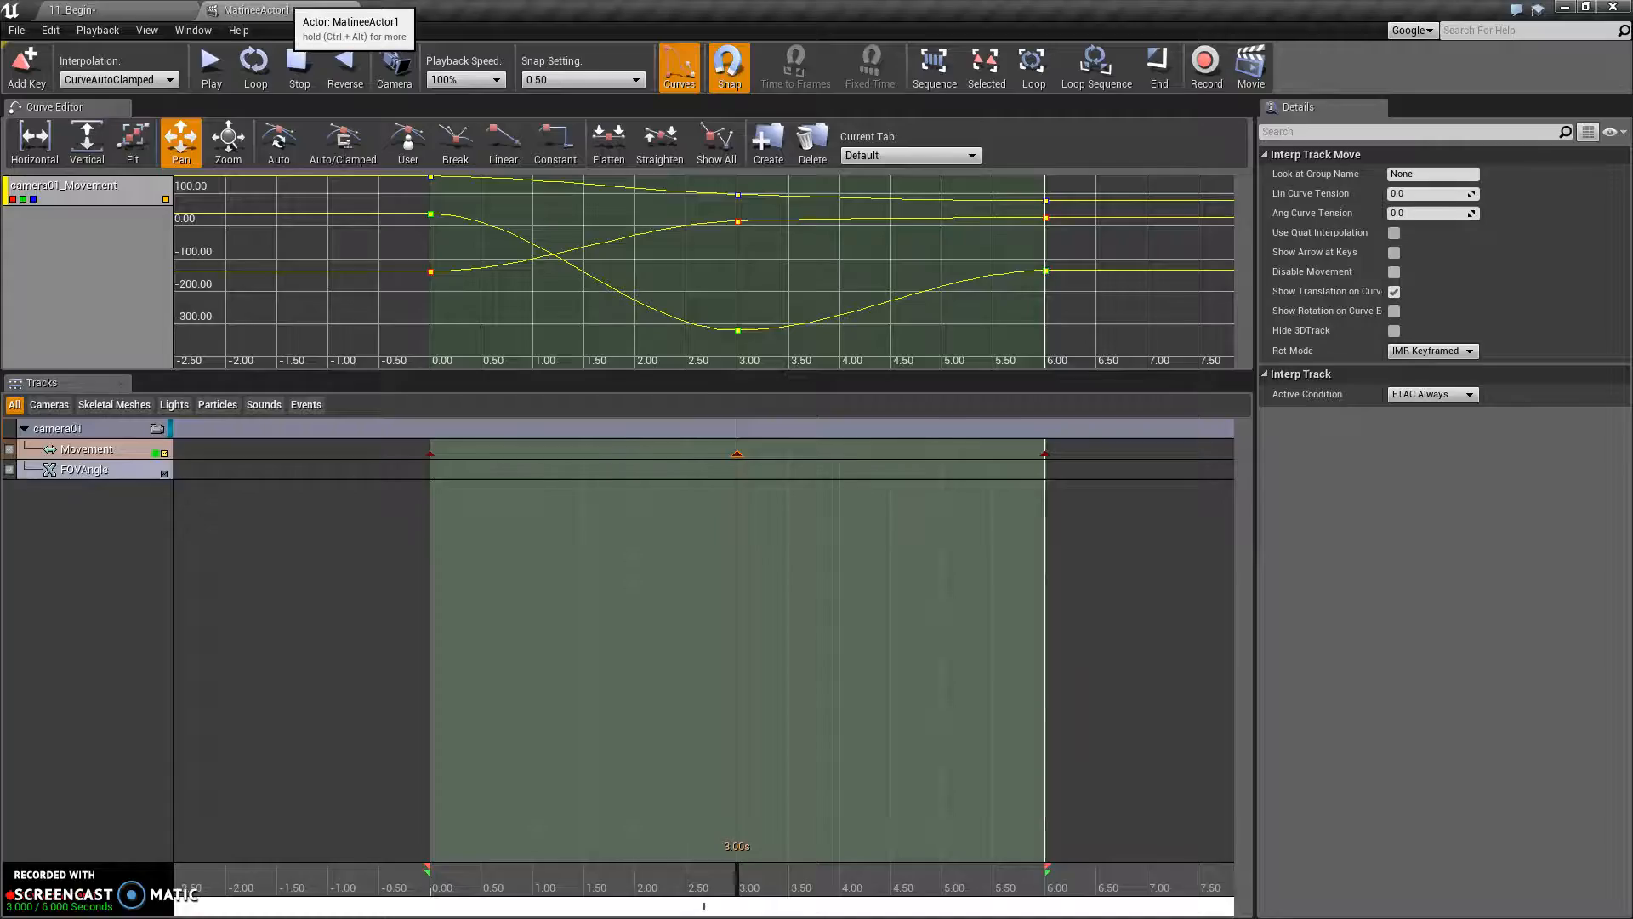
left_click(795, 214)
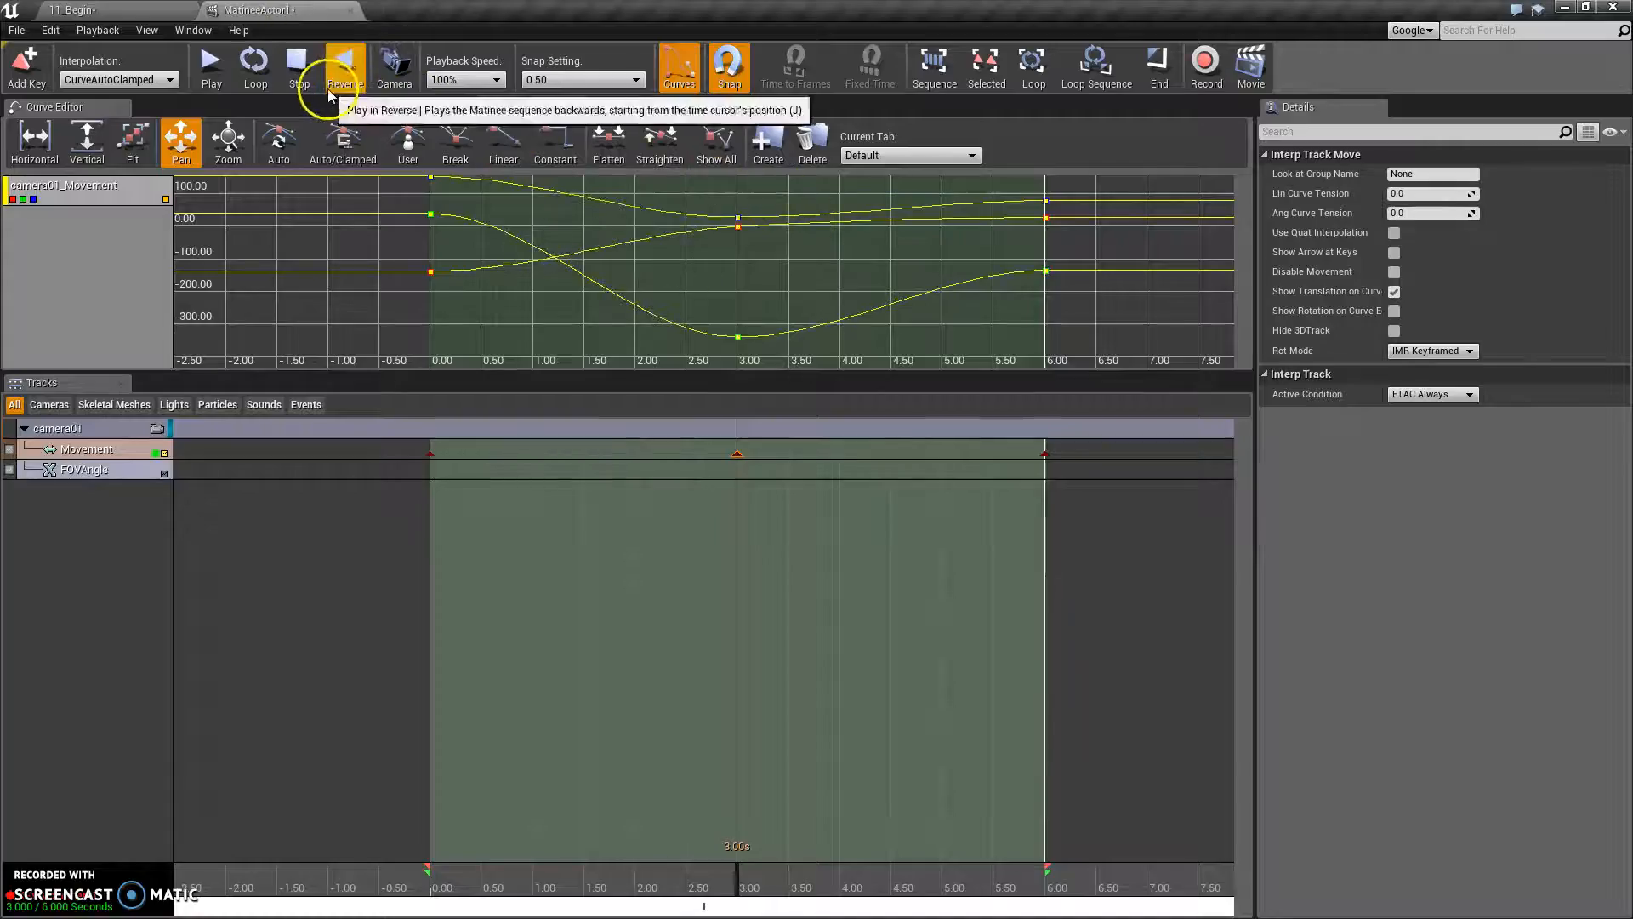
Loop the revised camera move and examine CameraActor3's path in the level viewport.
left_click(275, 63)
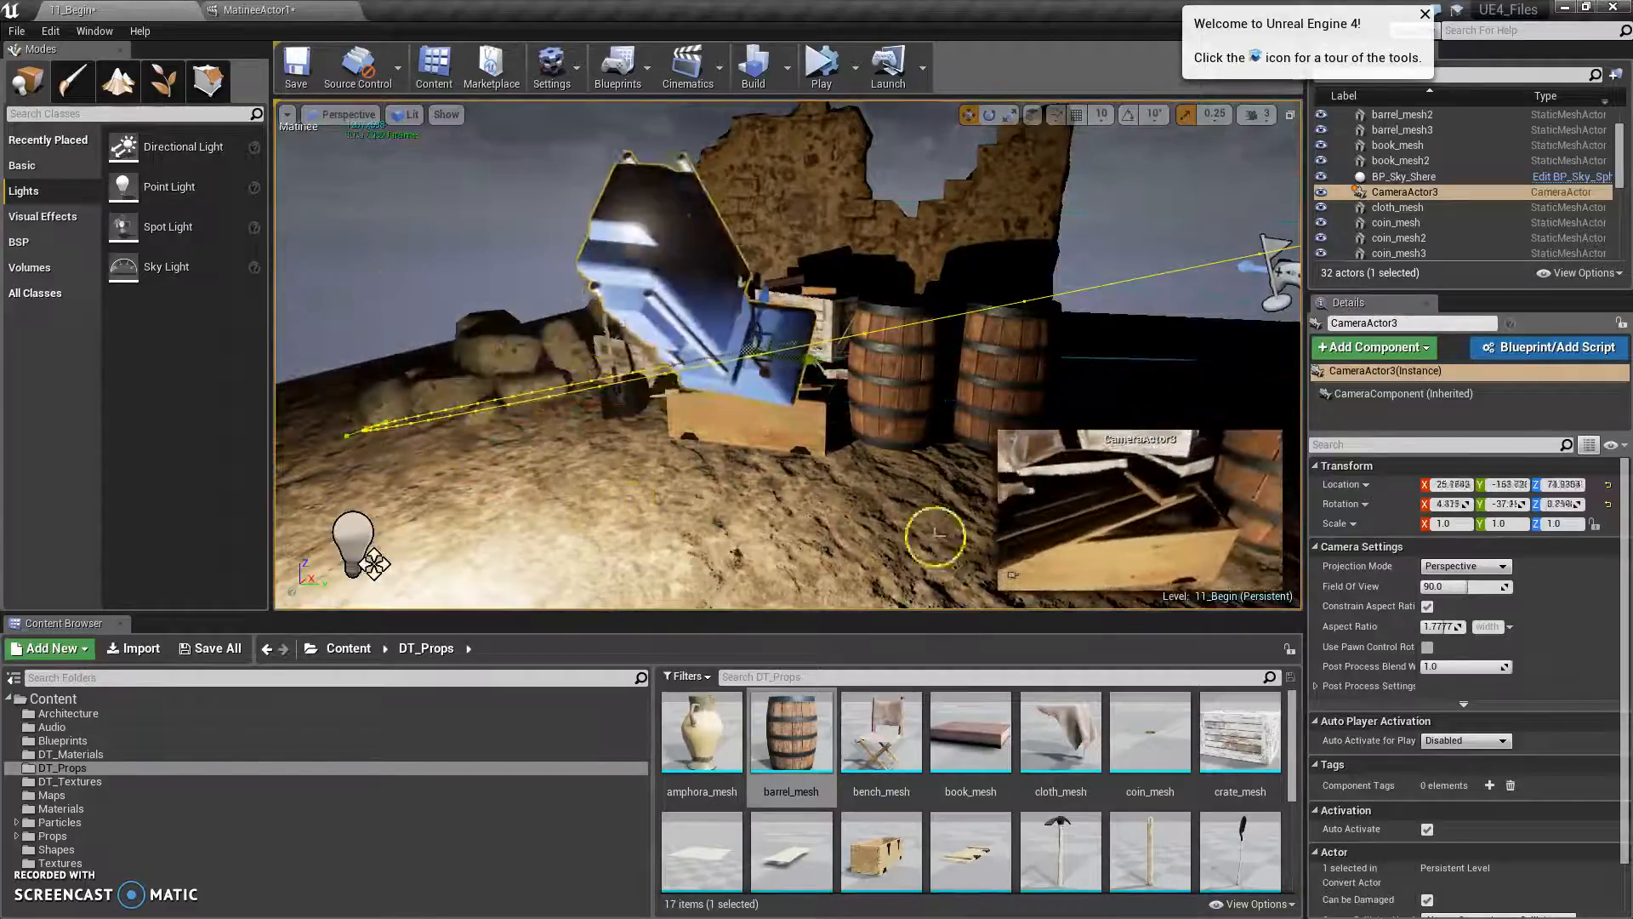
left_click(246, 10)
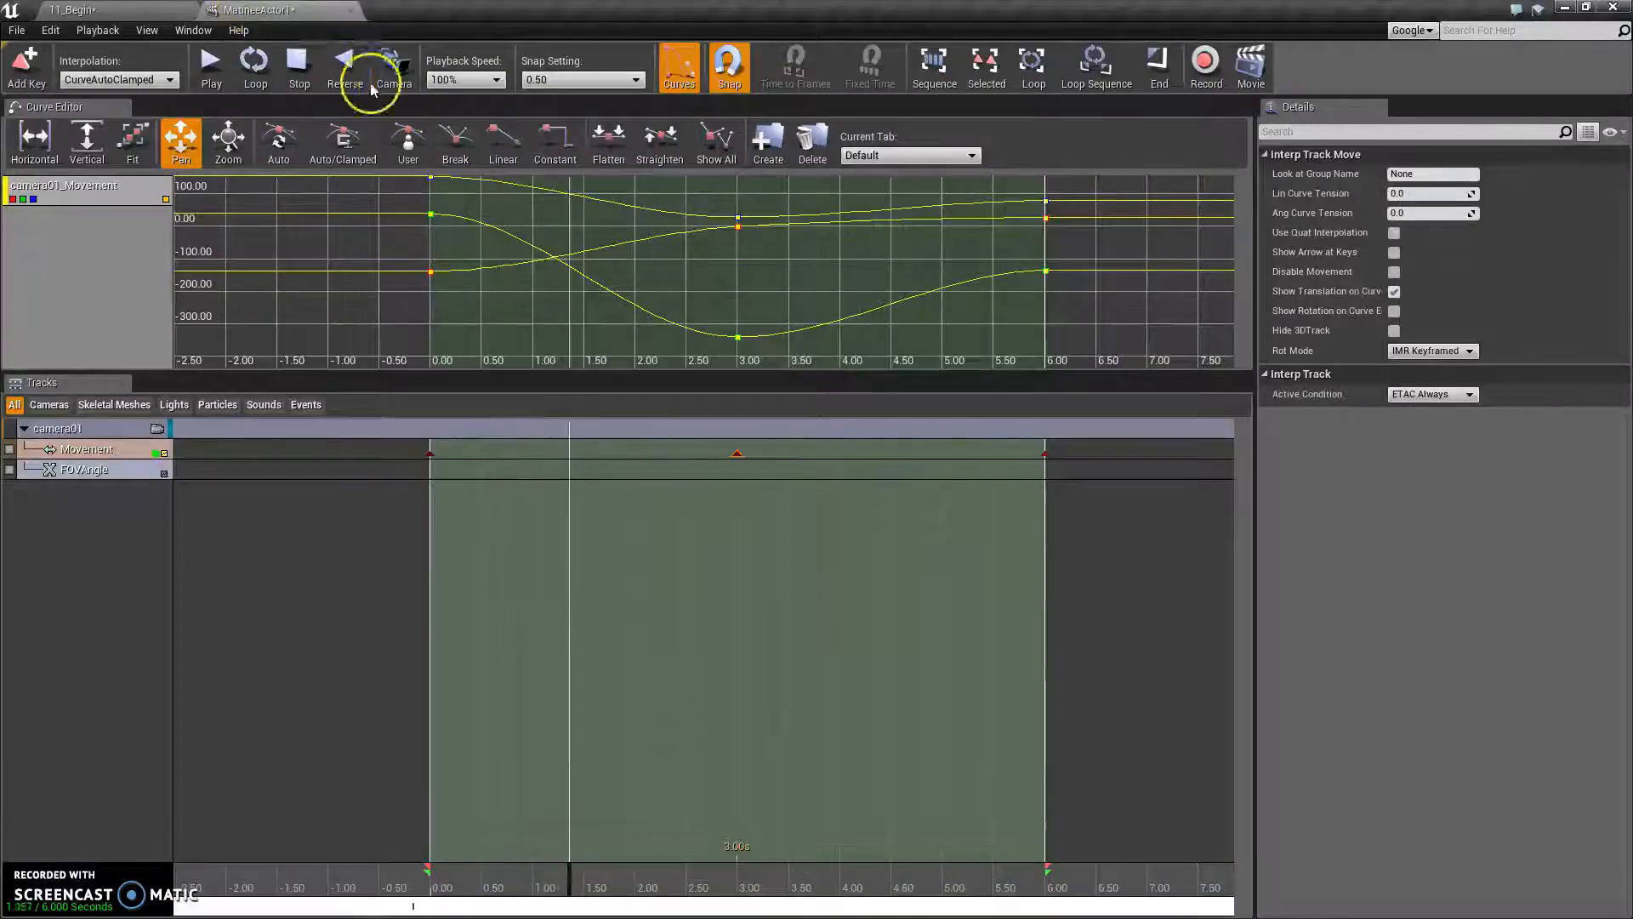
left_click(141, 10)
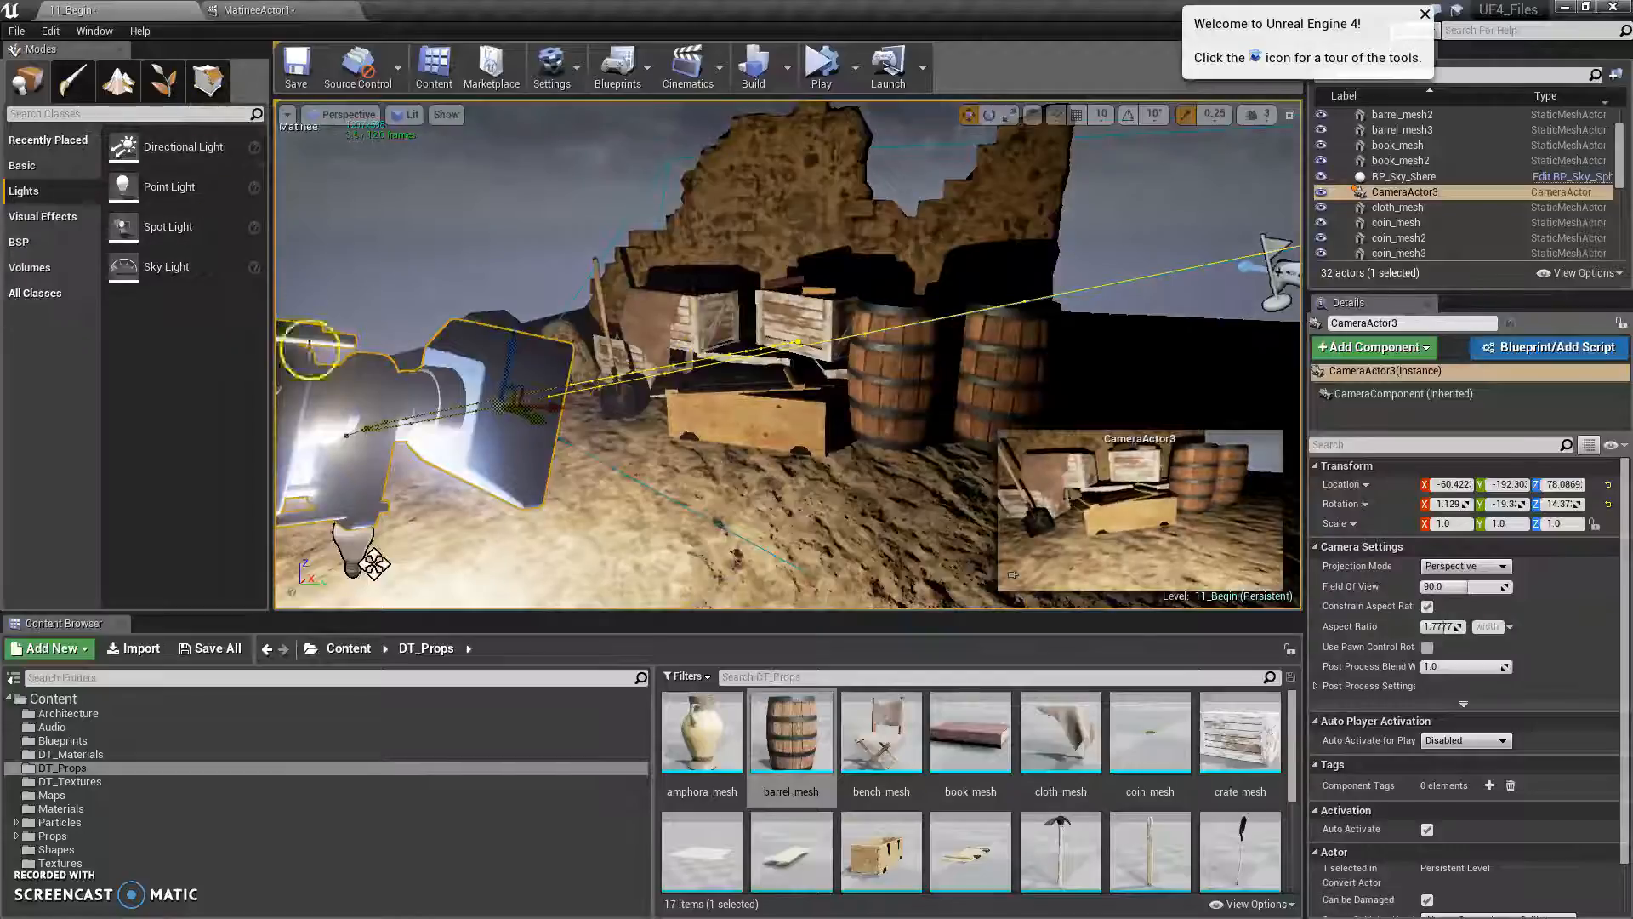
left_click_drag(607, 439, 694, 422)
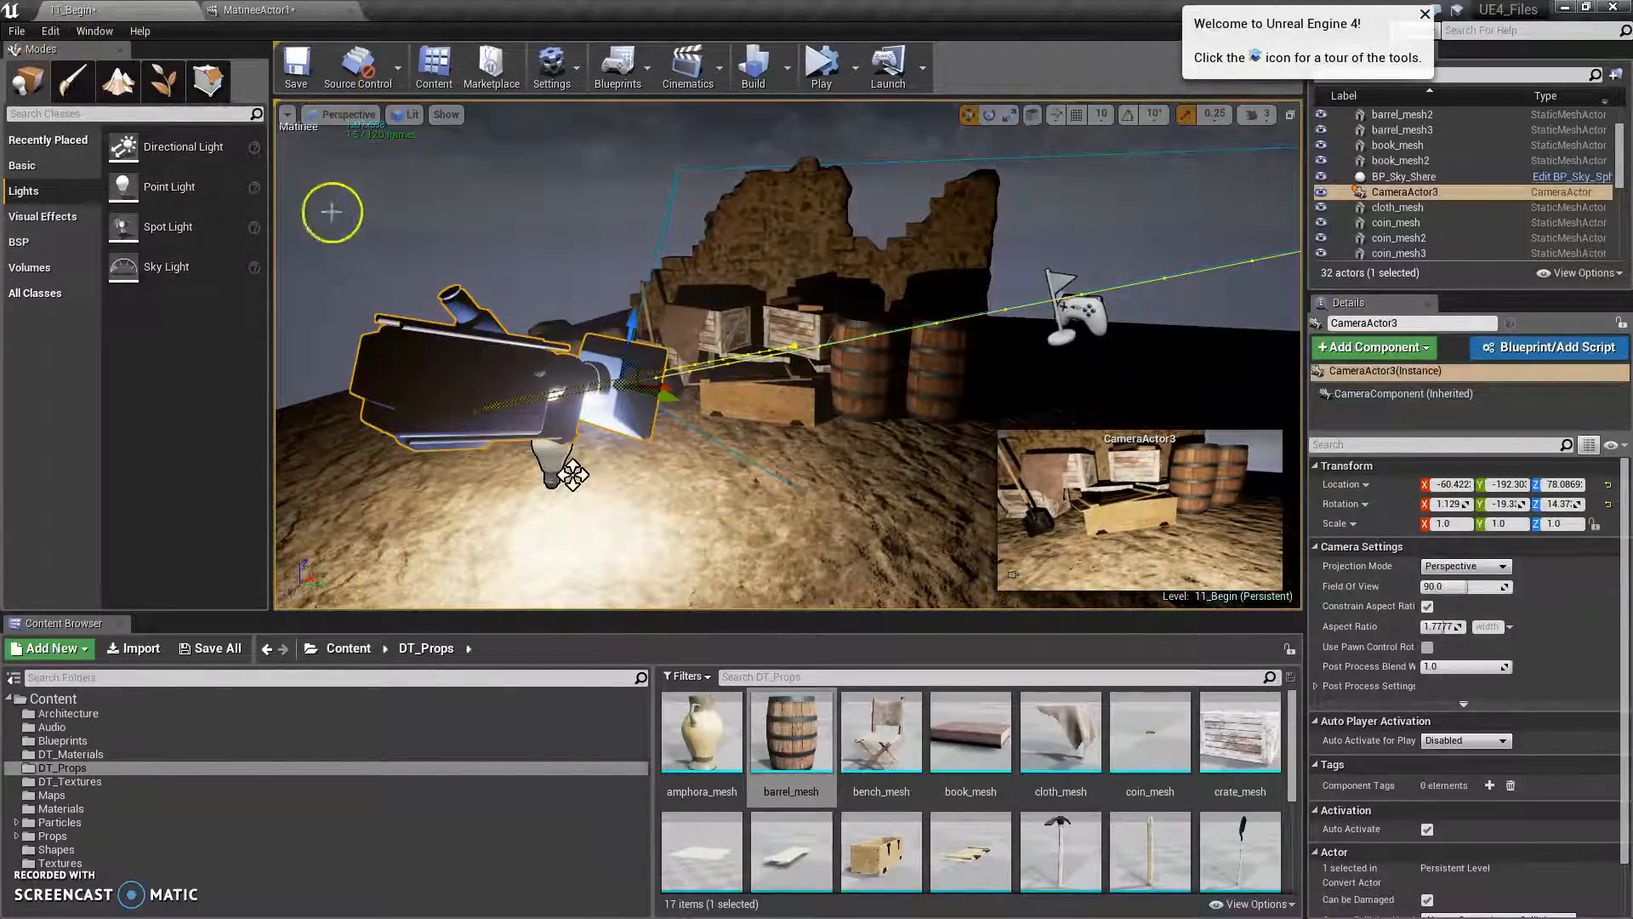
left_click(18, 31)
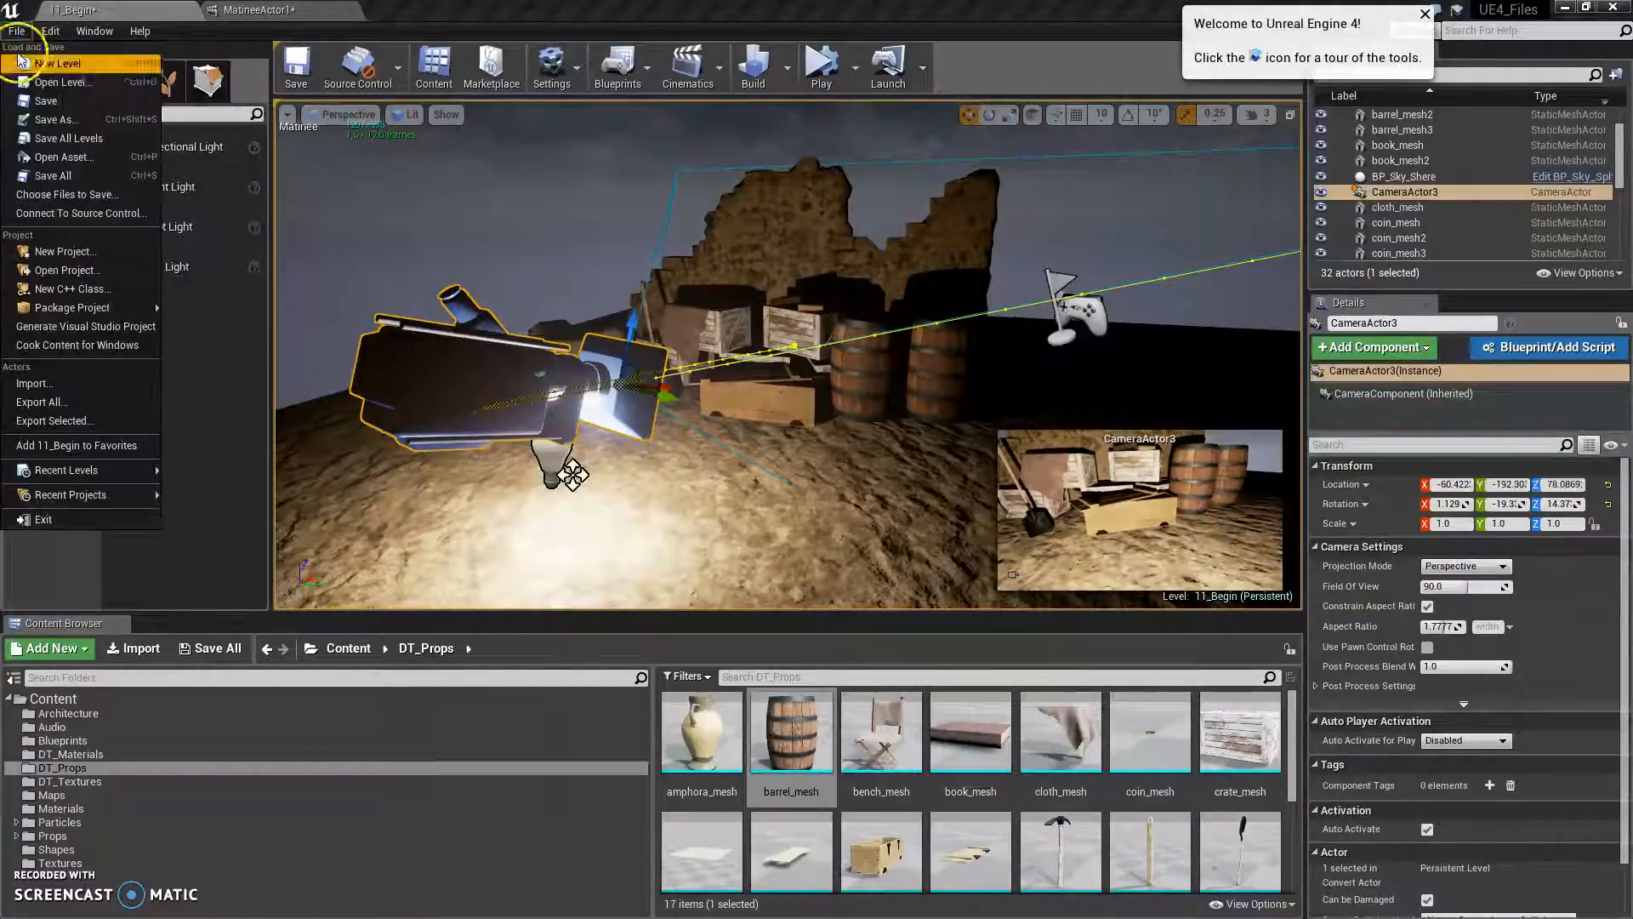
mouse_move(136, 308)
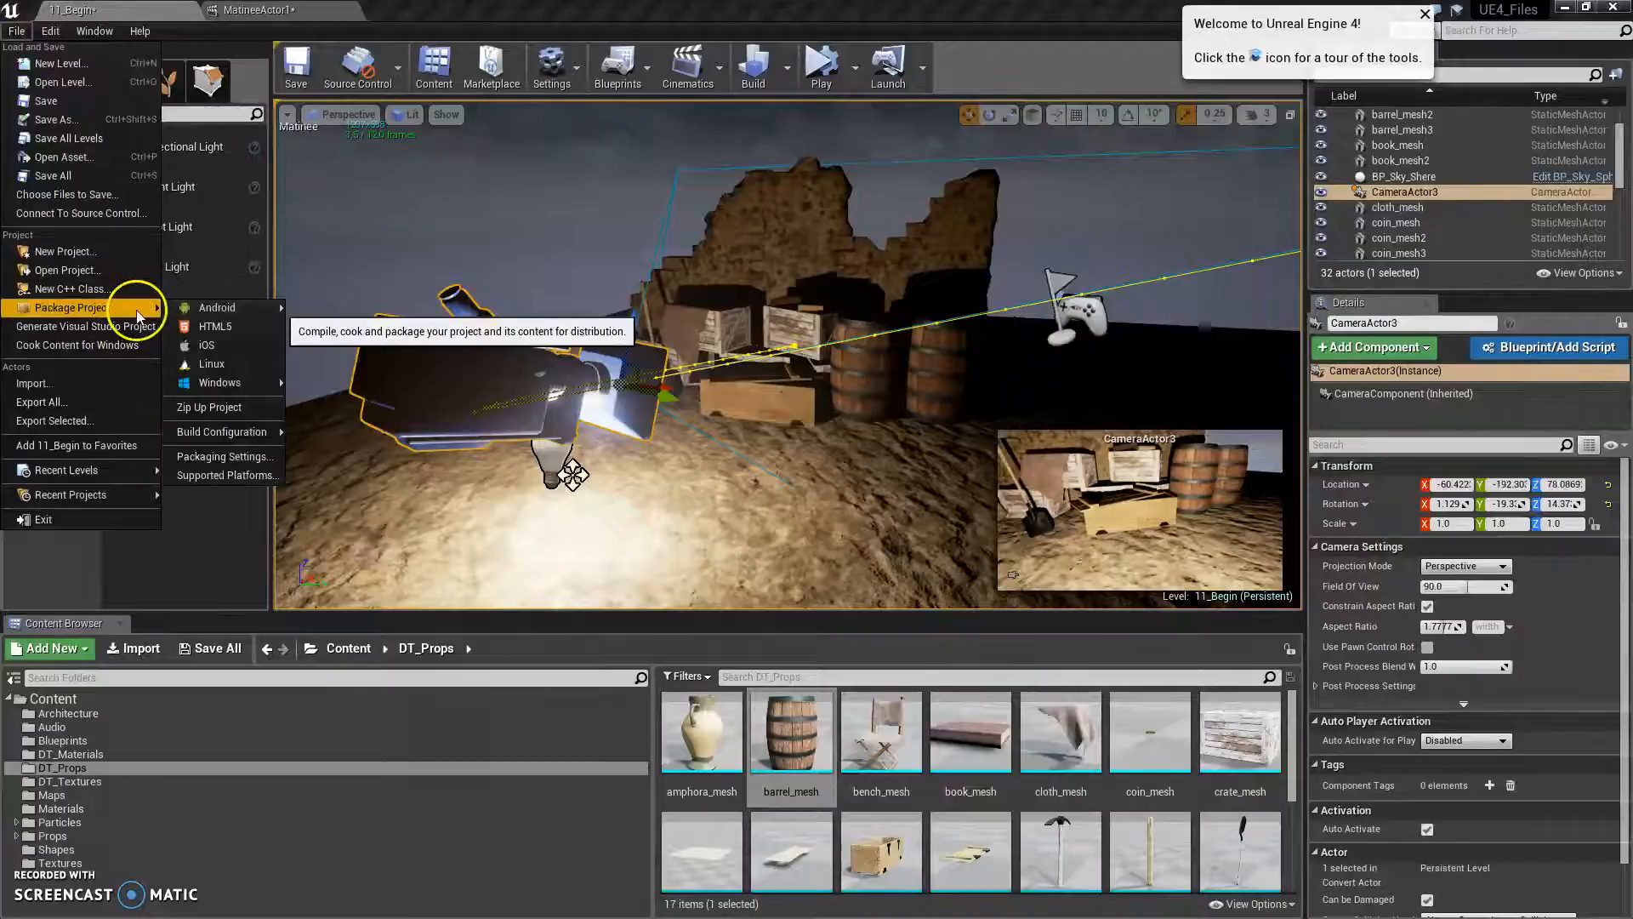
mouse_move(251, 391)
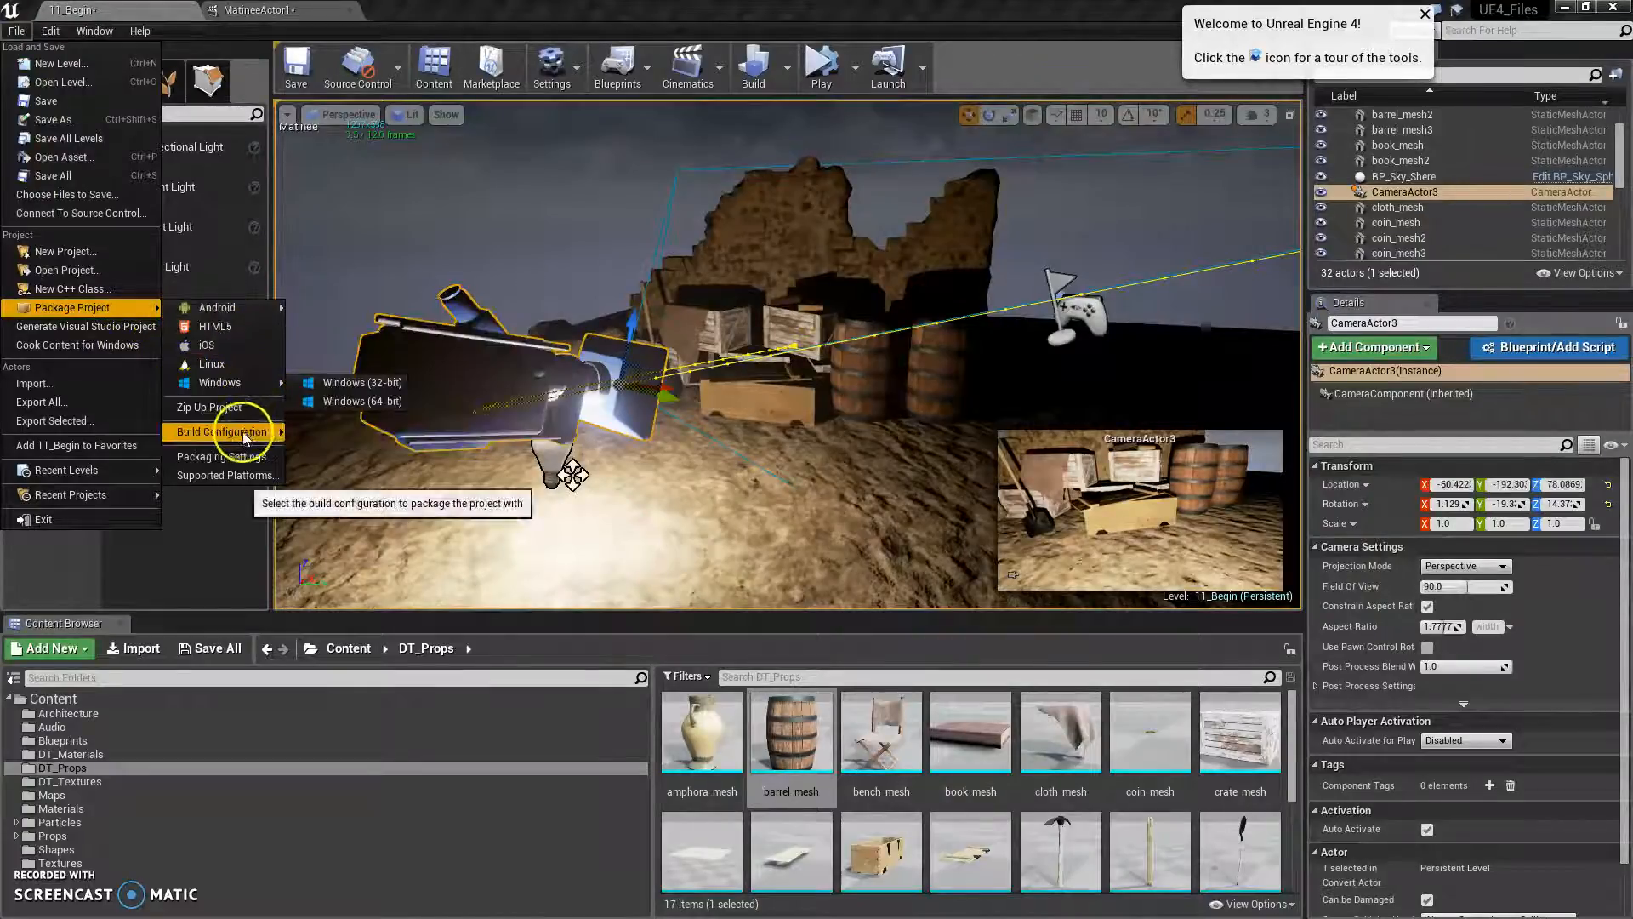
left_click(359, 400)
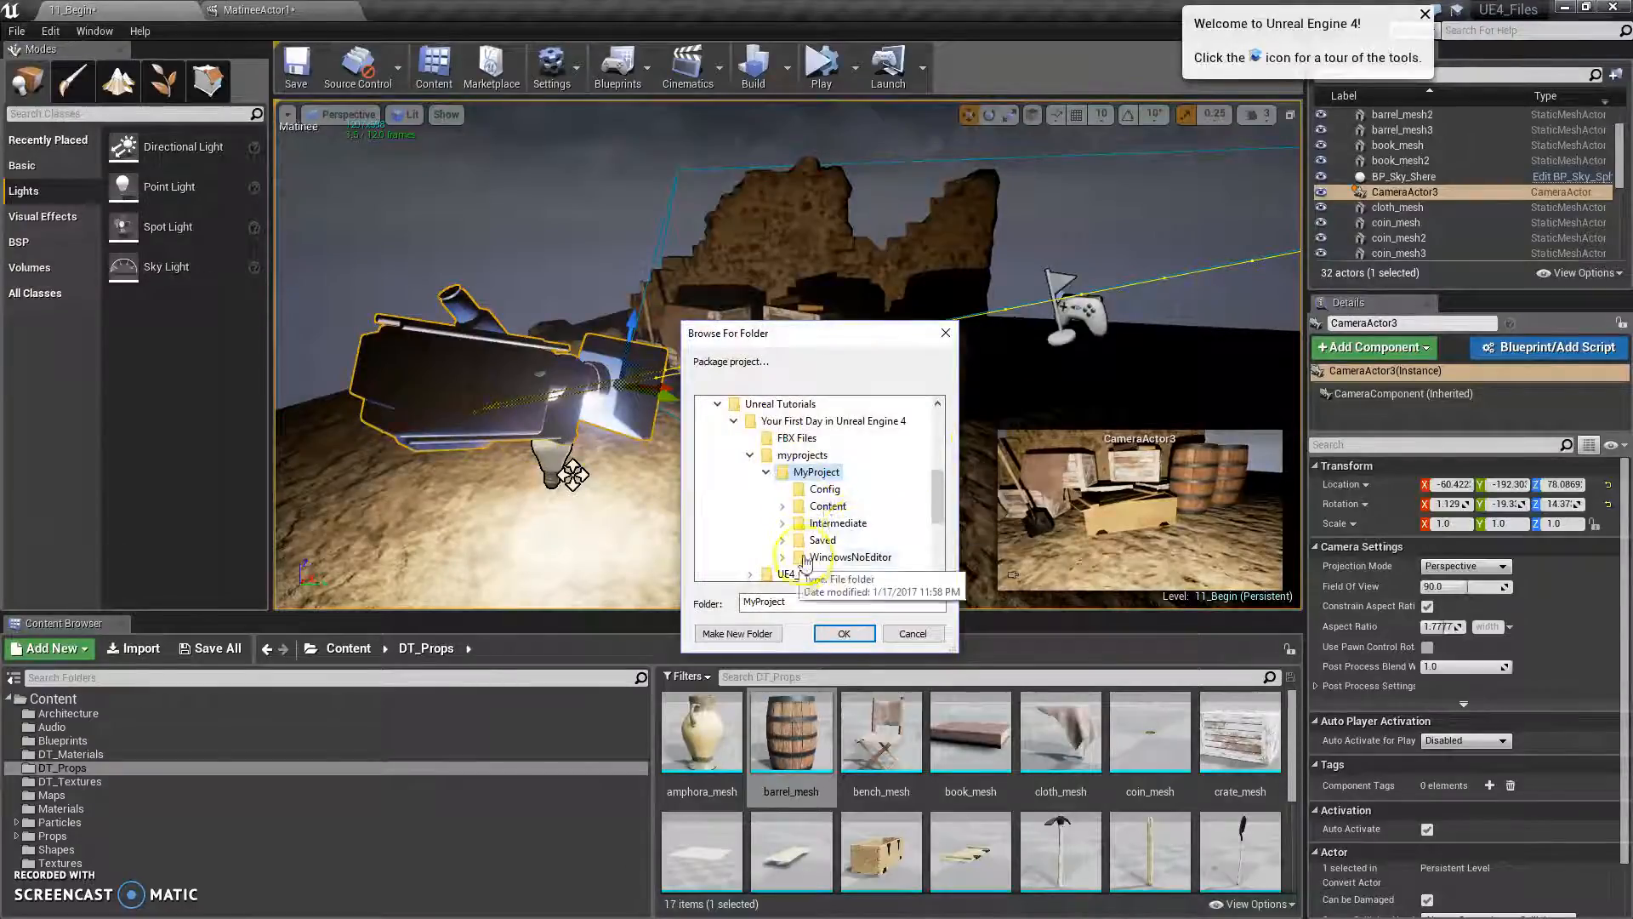
left_click(914, 633)
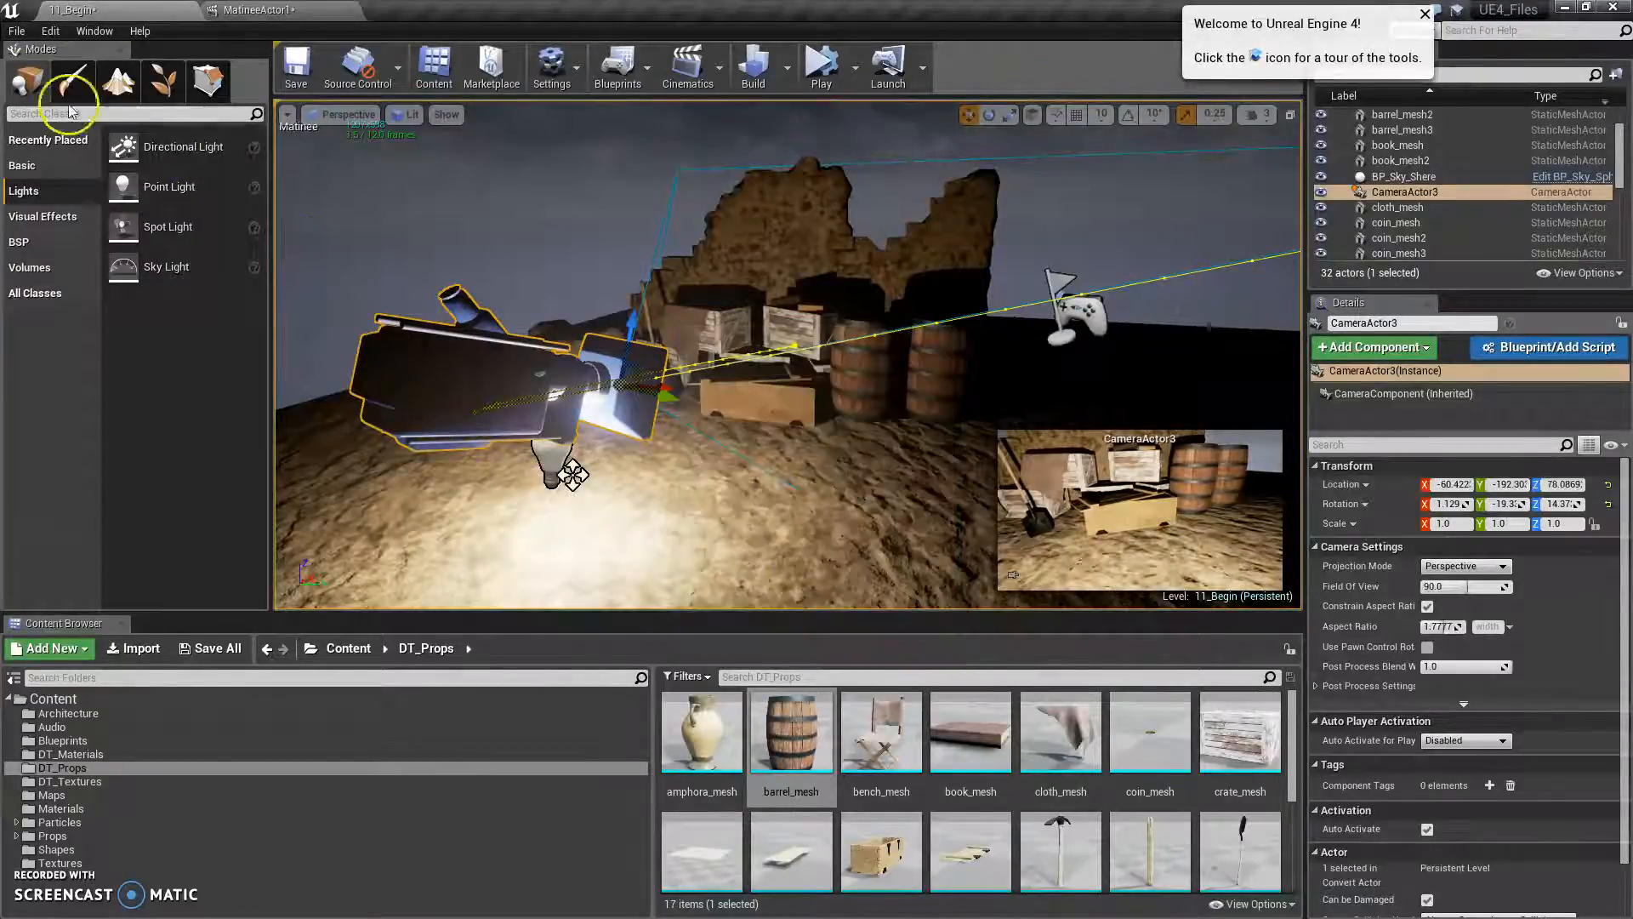
Review the project's Packaging settings, including the Build Configuration options and Staging Directory, and close them without changes.
left_click(18, 34)
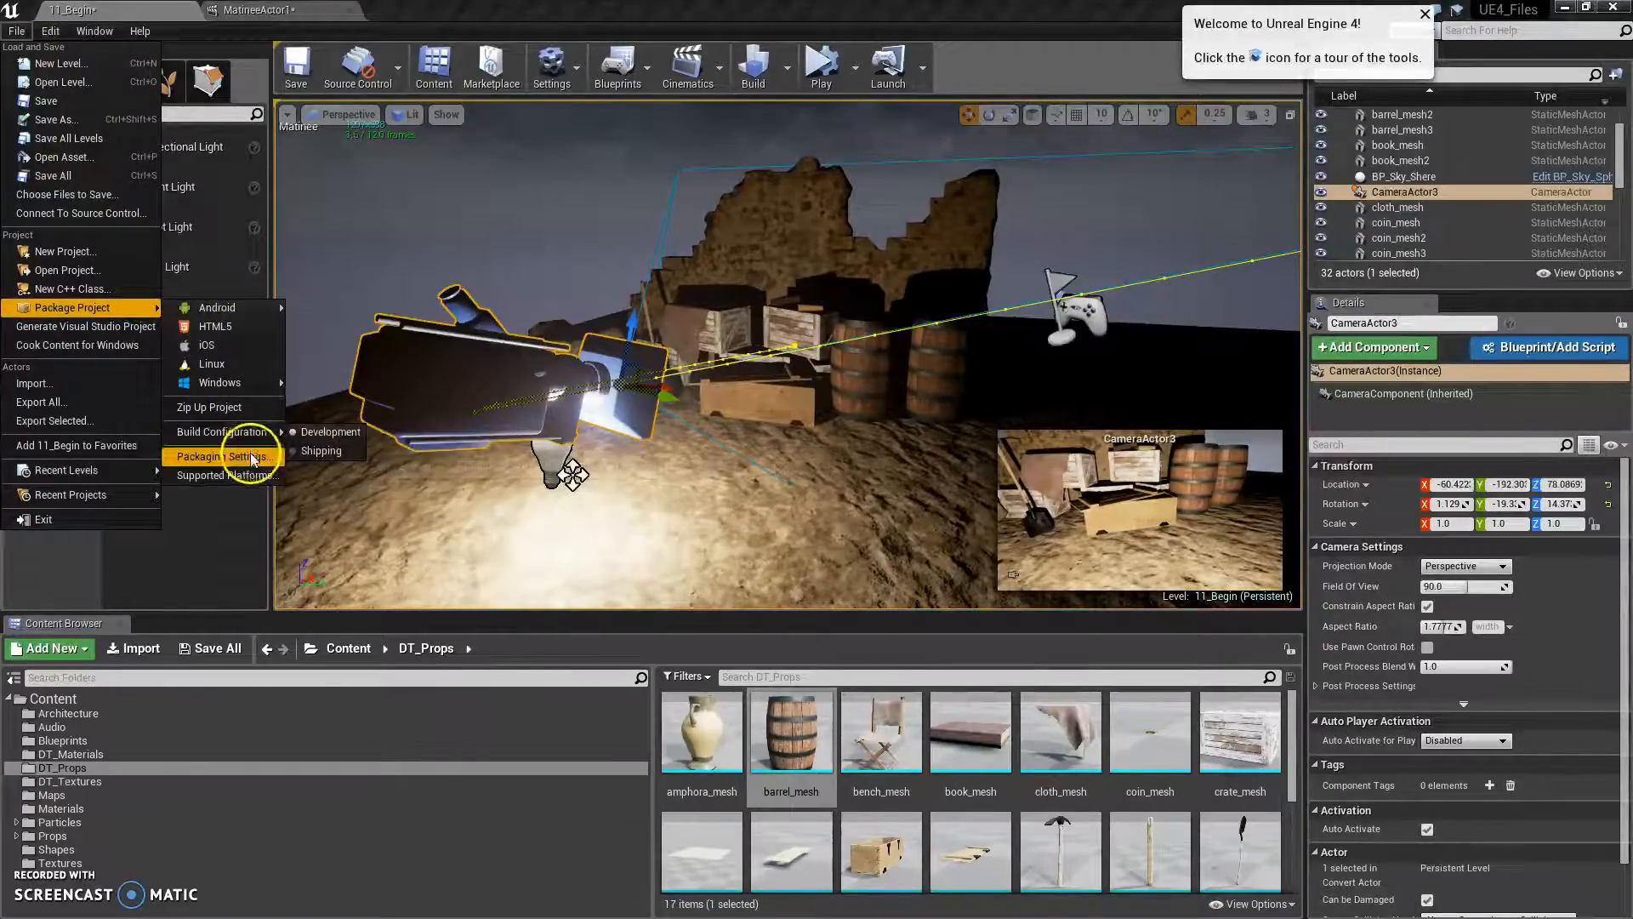
left_click(251, 459)
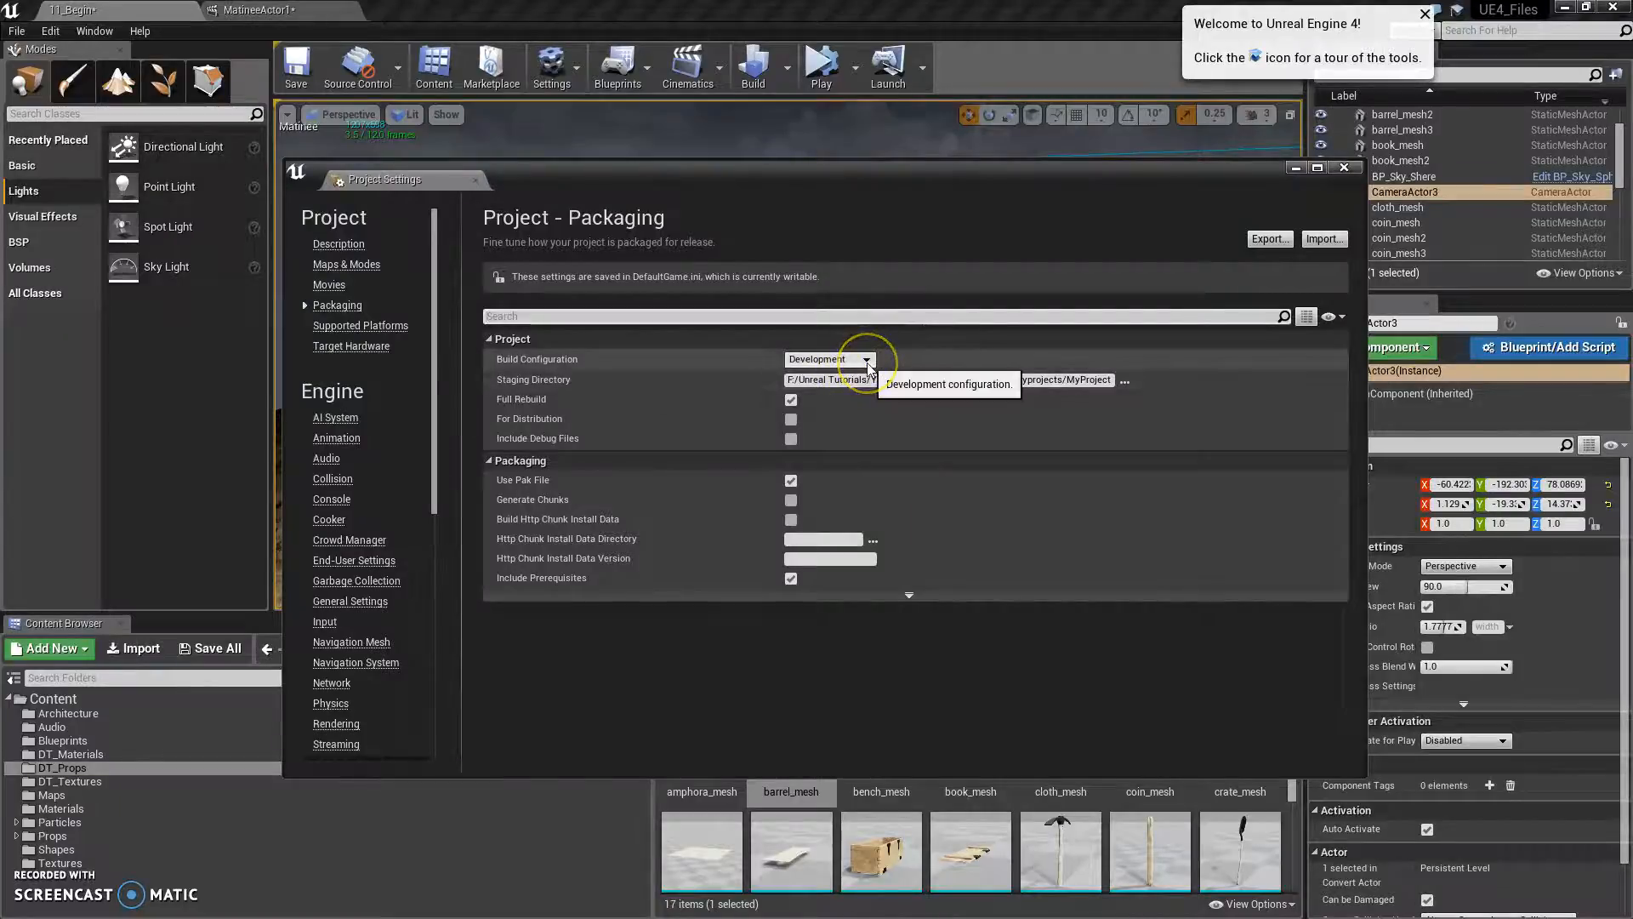
left_click(867, 361)
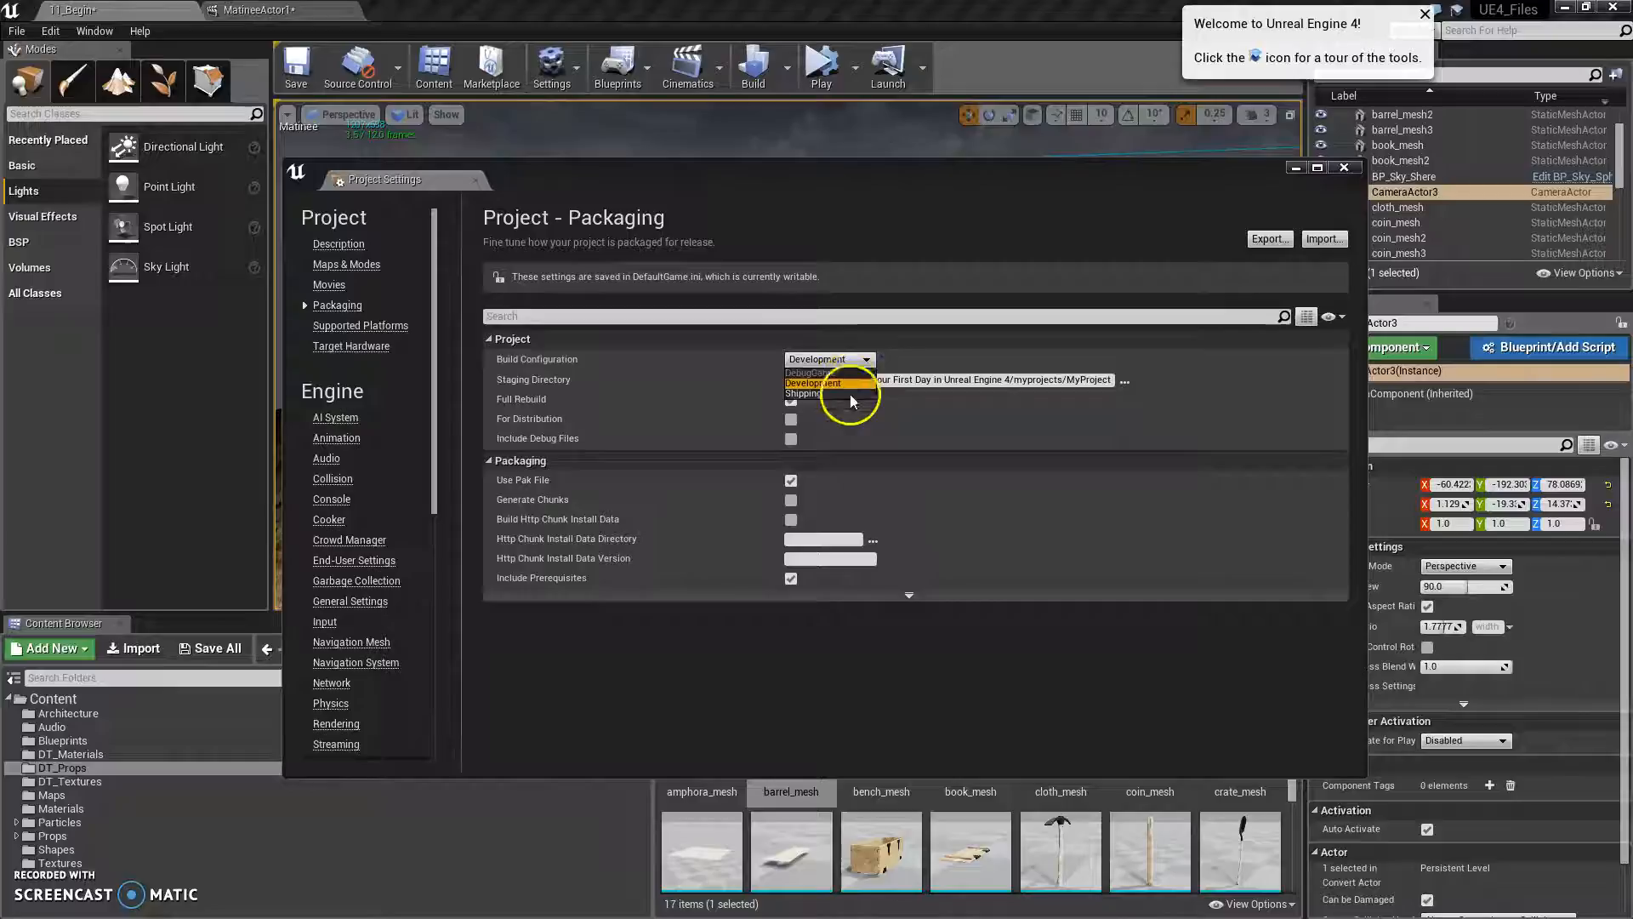
left_click(867, 364)
left_click(883, 315)
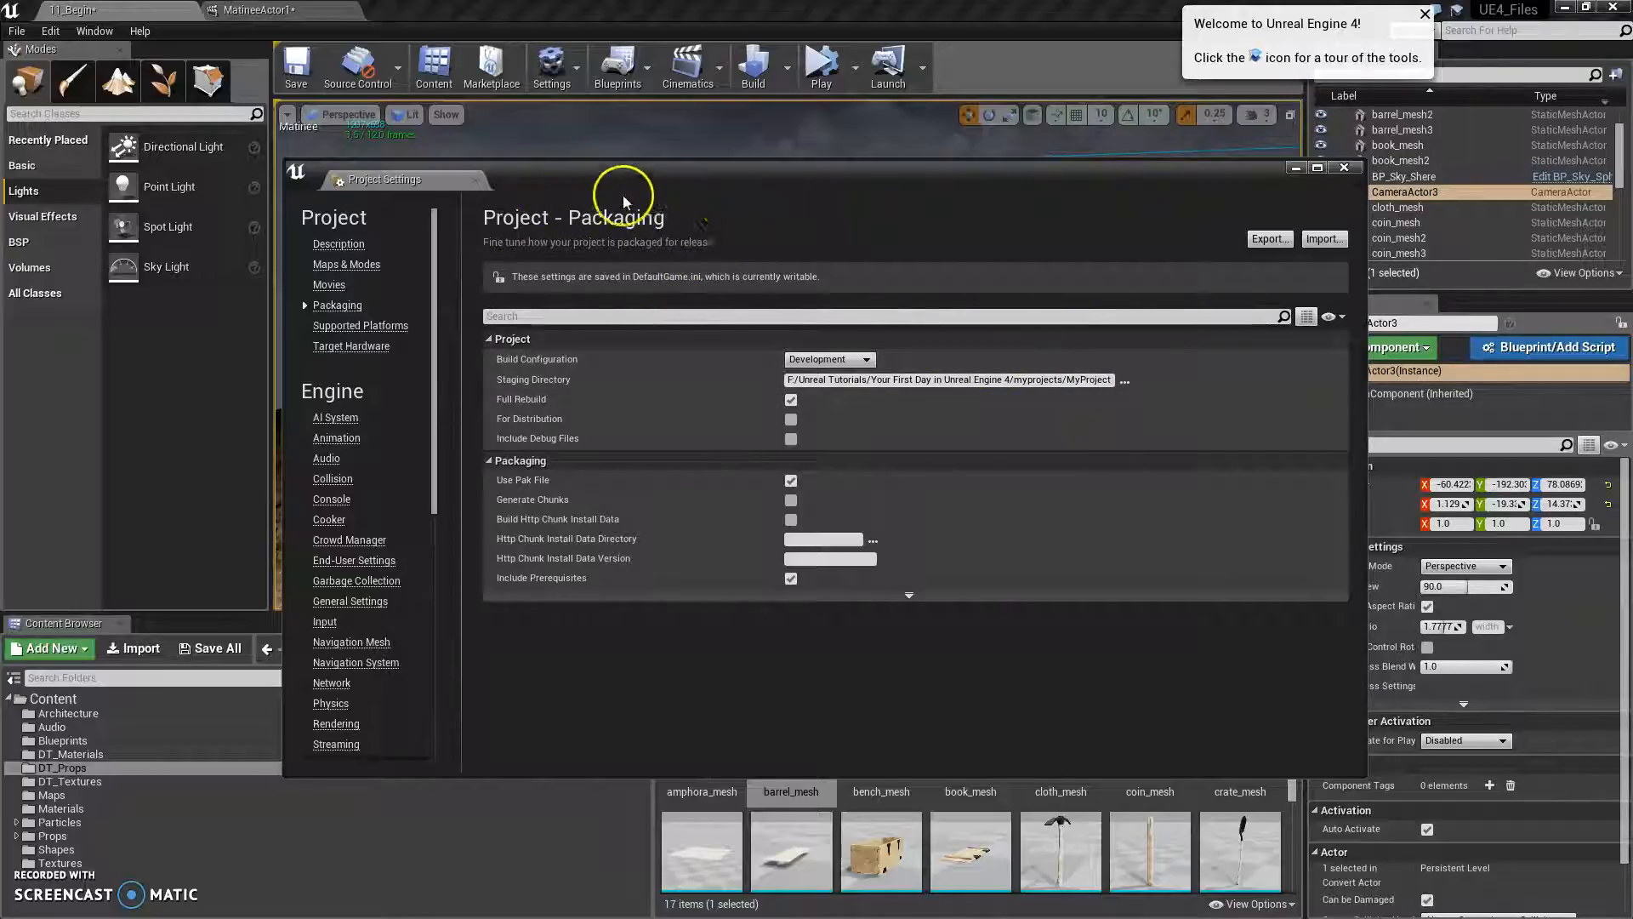
left_click(1344, 168)
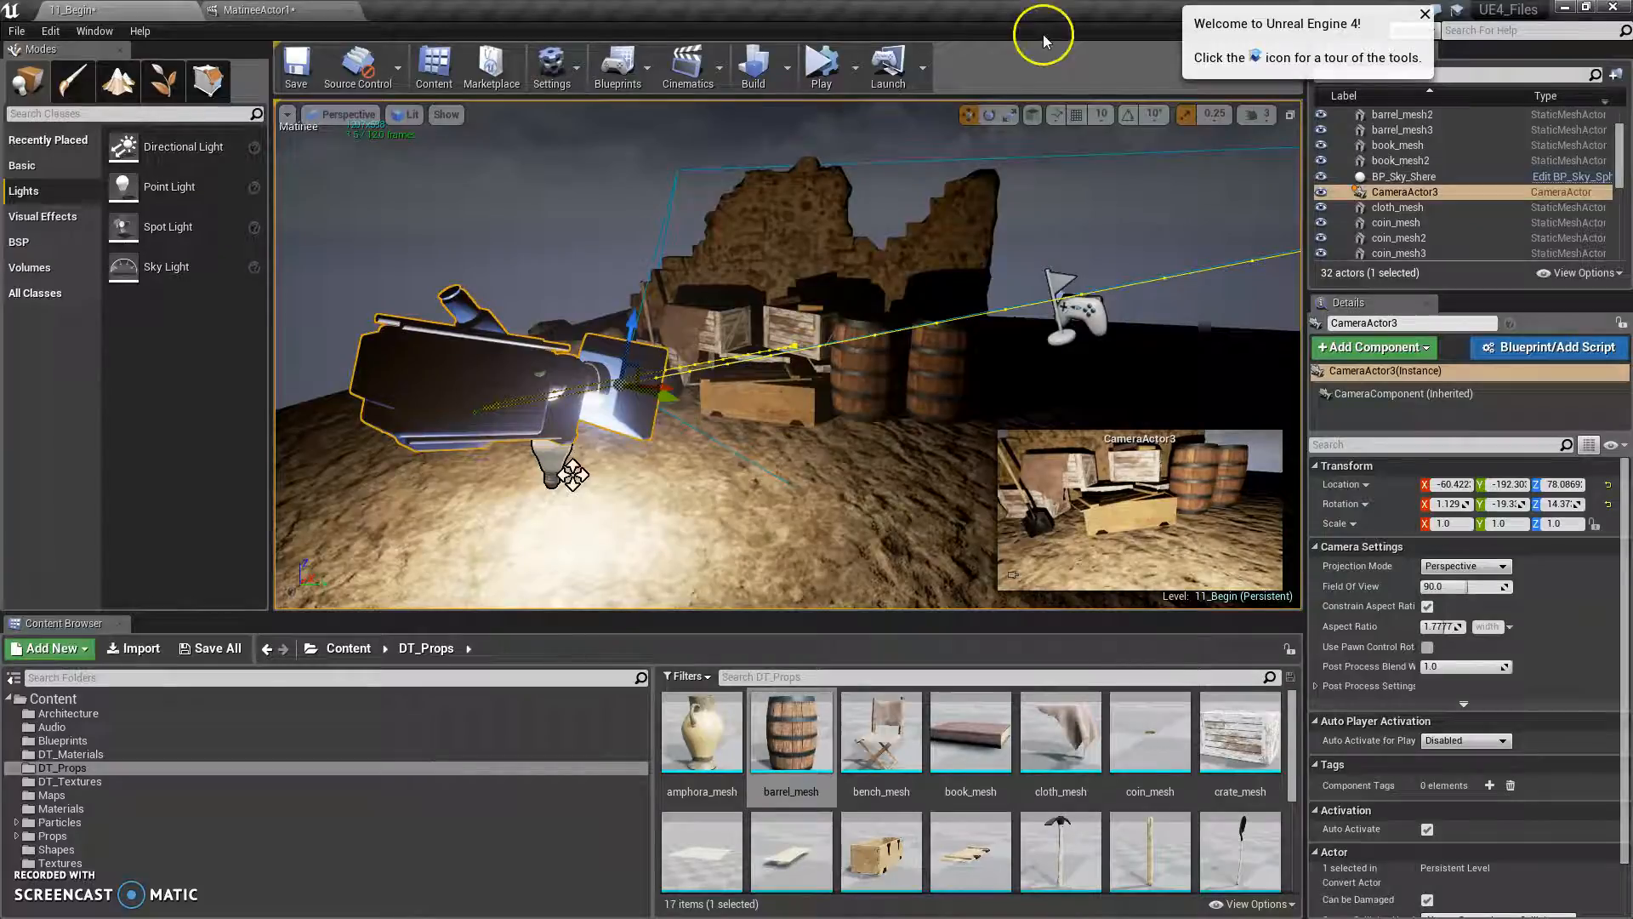
left_click(17, 31)
mouse_move(153, 307)
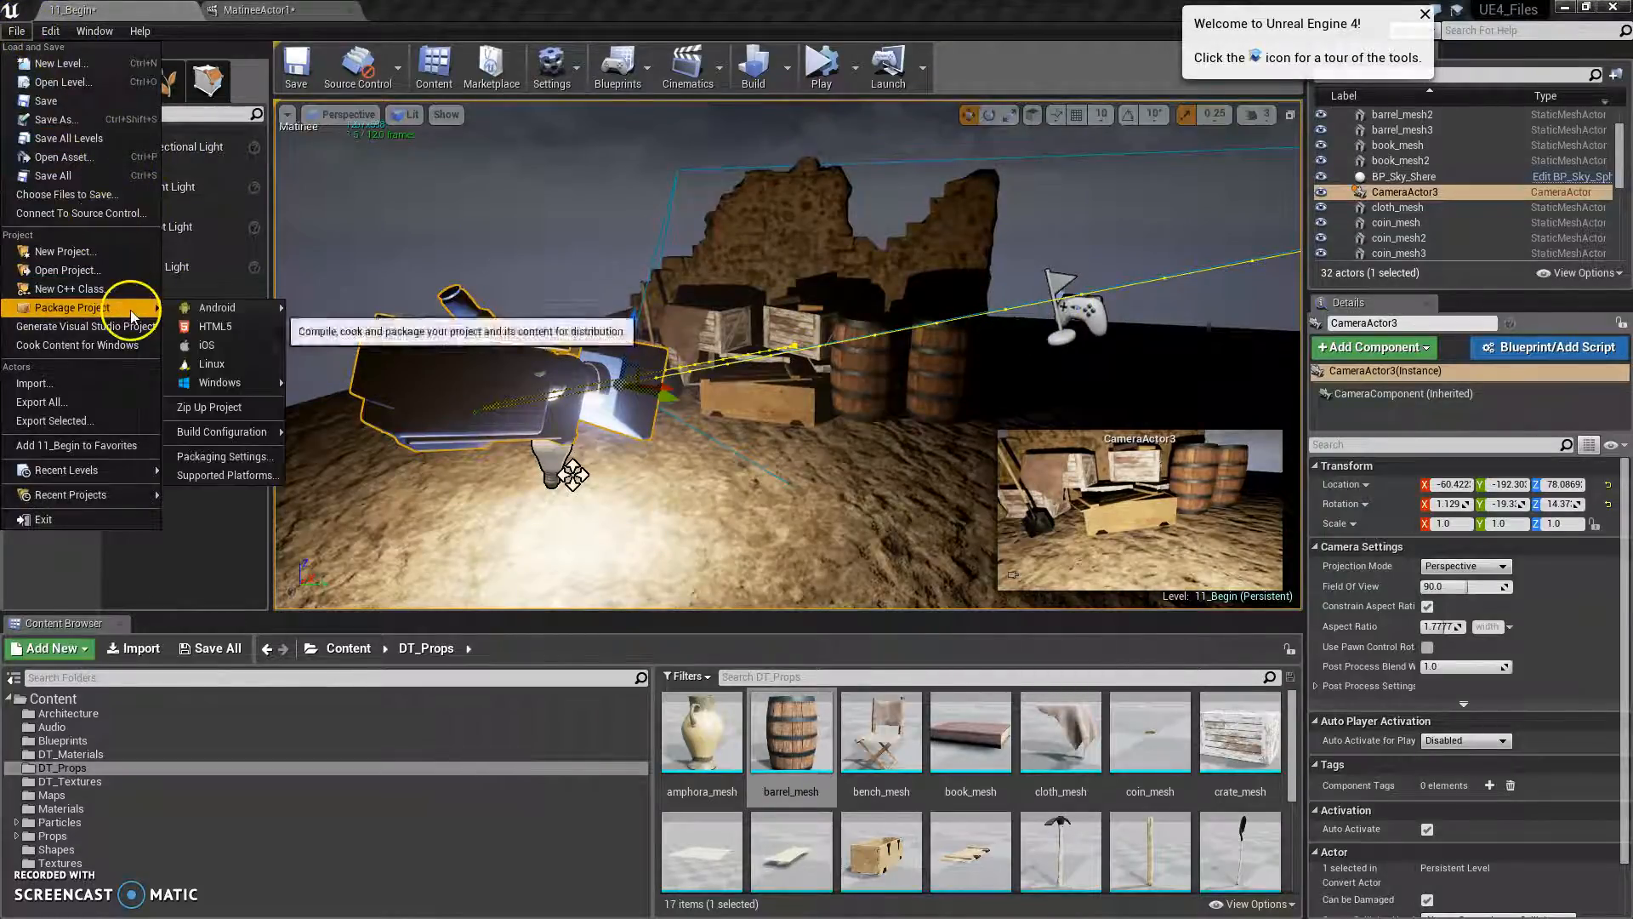
mouse_move(256, 383)
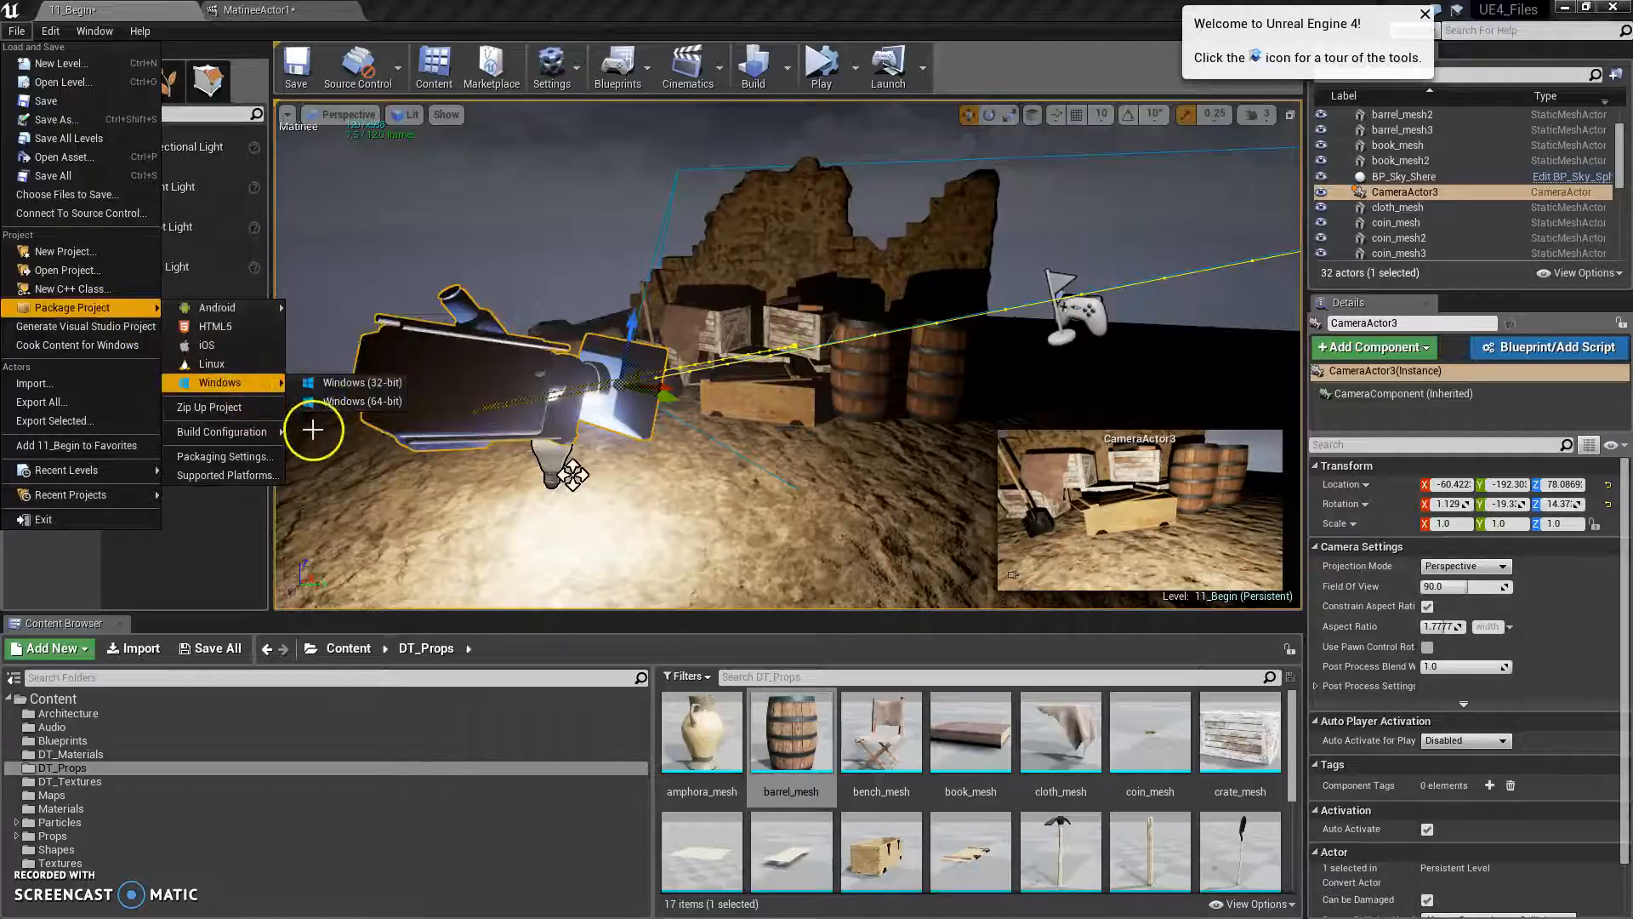
mouse_move(255, 432)
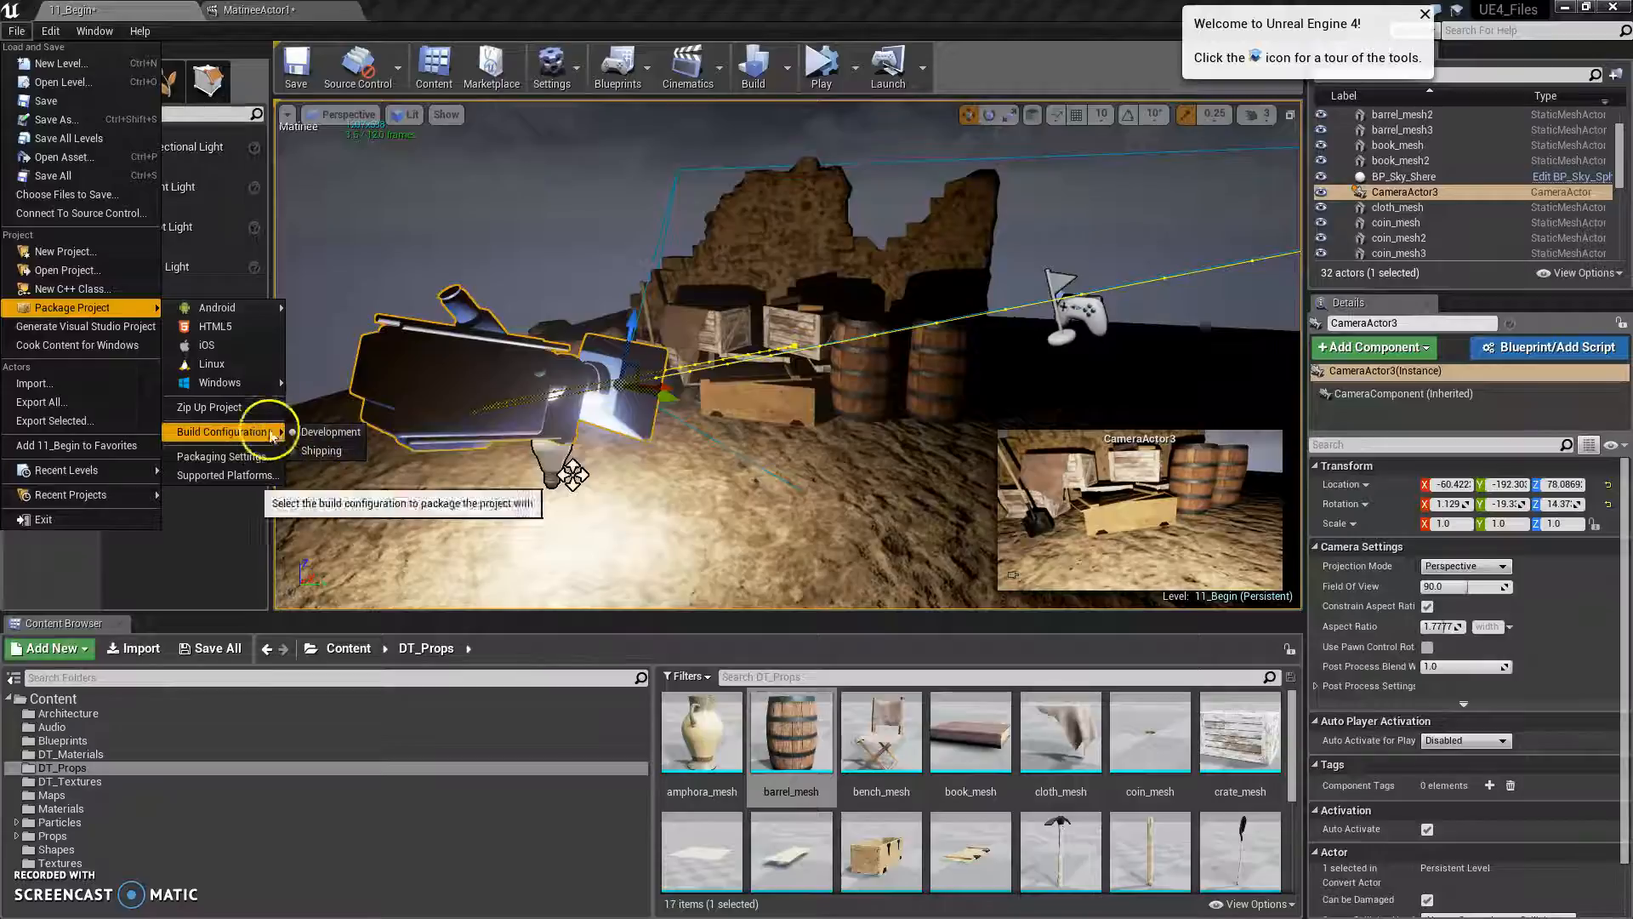
left_click(1024, 82)
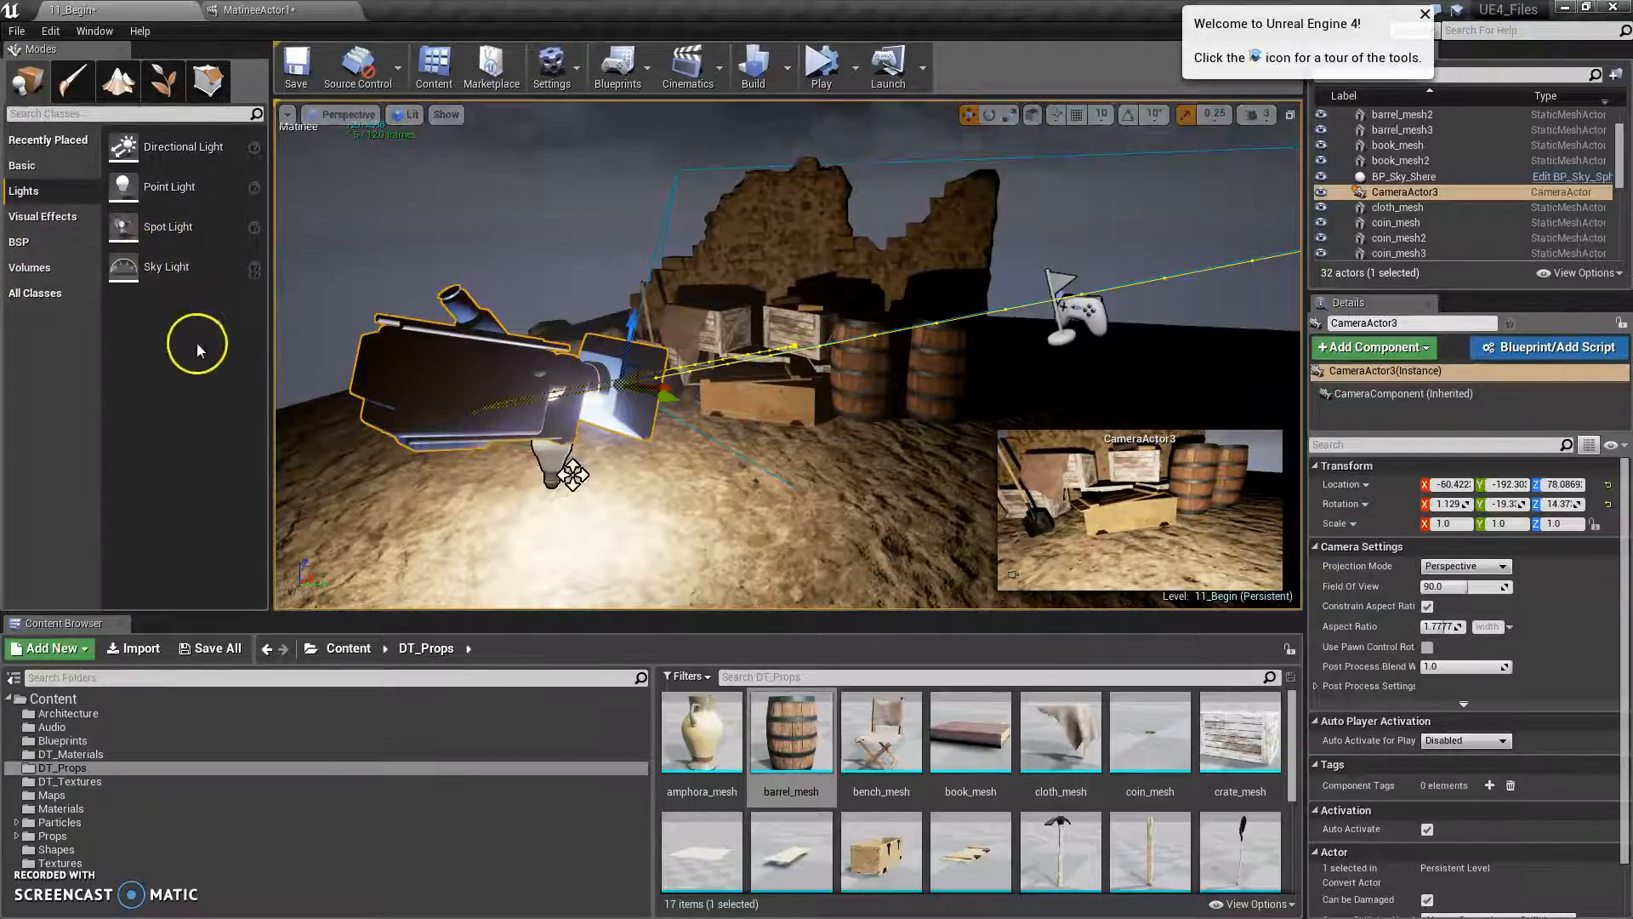
Examine the prop scene in the level viewport from several distances and angles, selecting the open crate base.
left_click(702, 371)
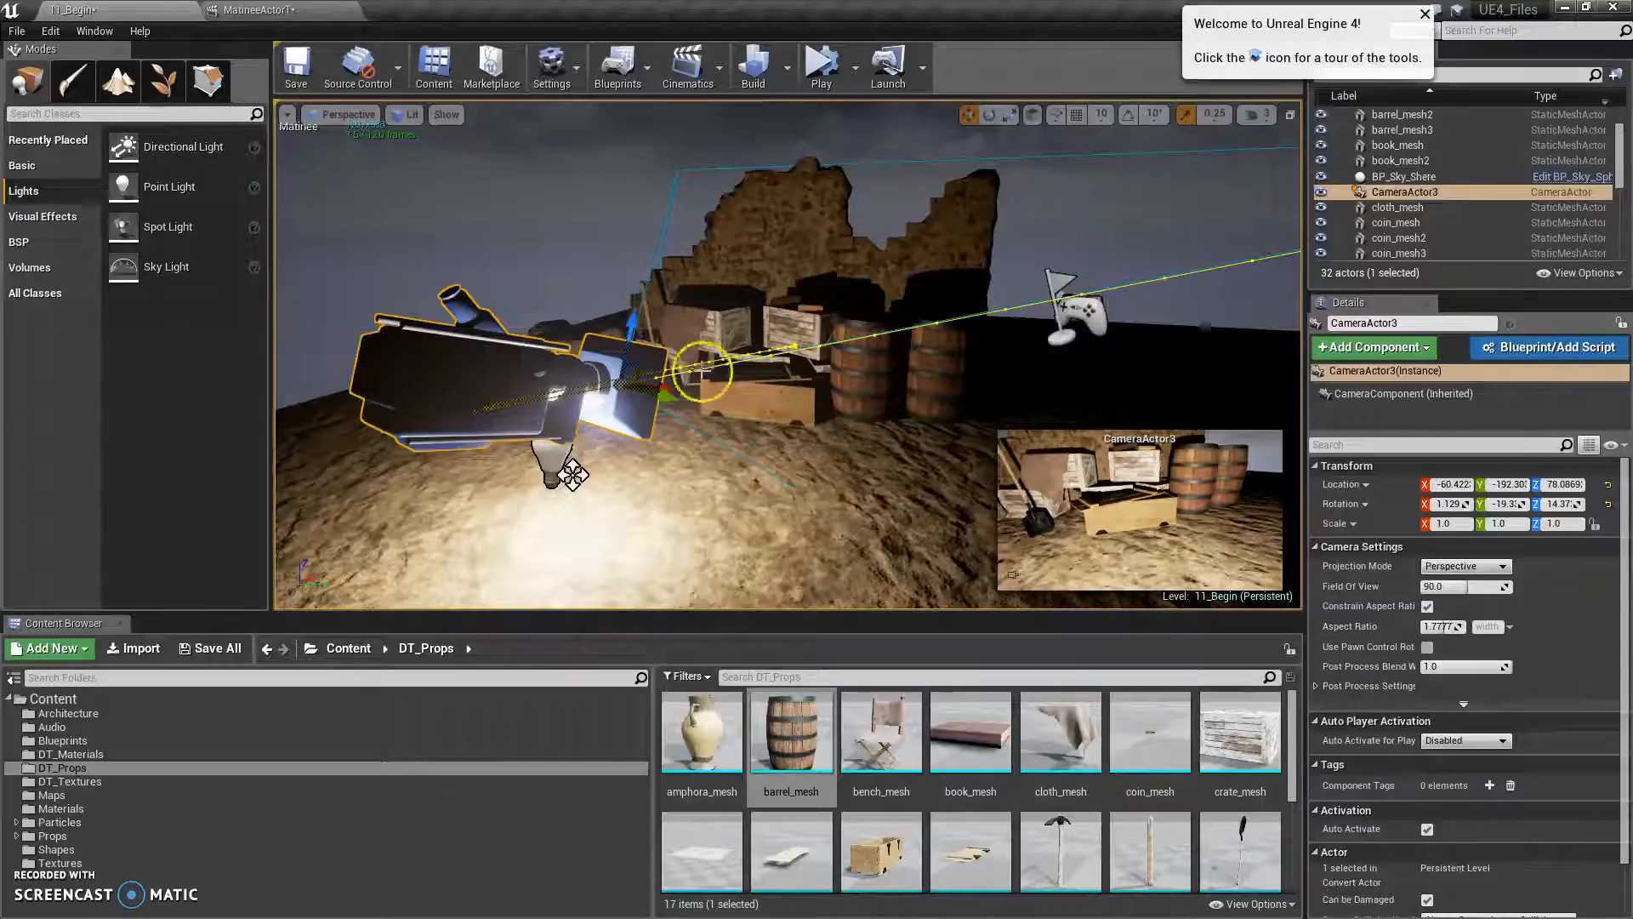
mouse_move(782, 539)
right_mouse_down()
mouse_move(758, 539)
mouse_move(776, 534)
right_mouse_up()
scroll(700, 460, "down", 5)
scroll(701, 460, "up", 8)
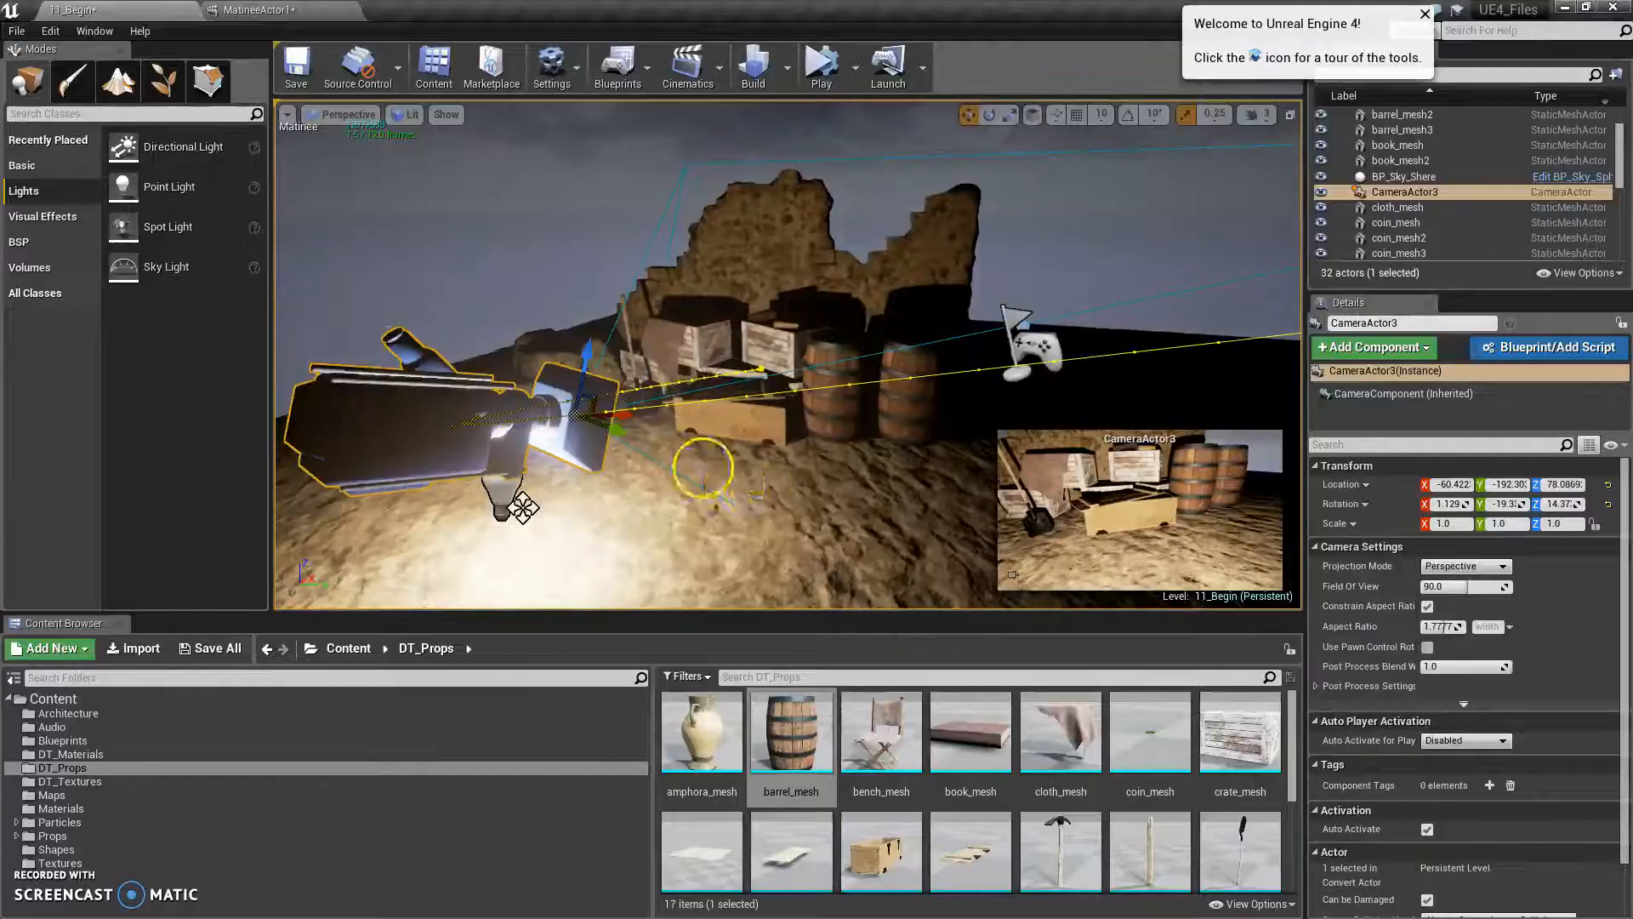
left_click(839, 450)
left_click(889, 451)
left_click(728, 466)
left_click_drag(592, 351, 609, 381)
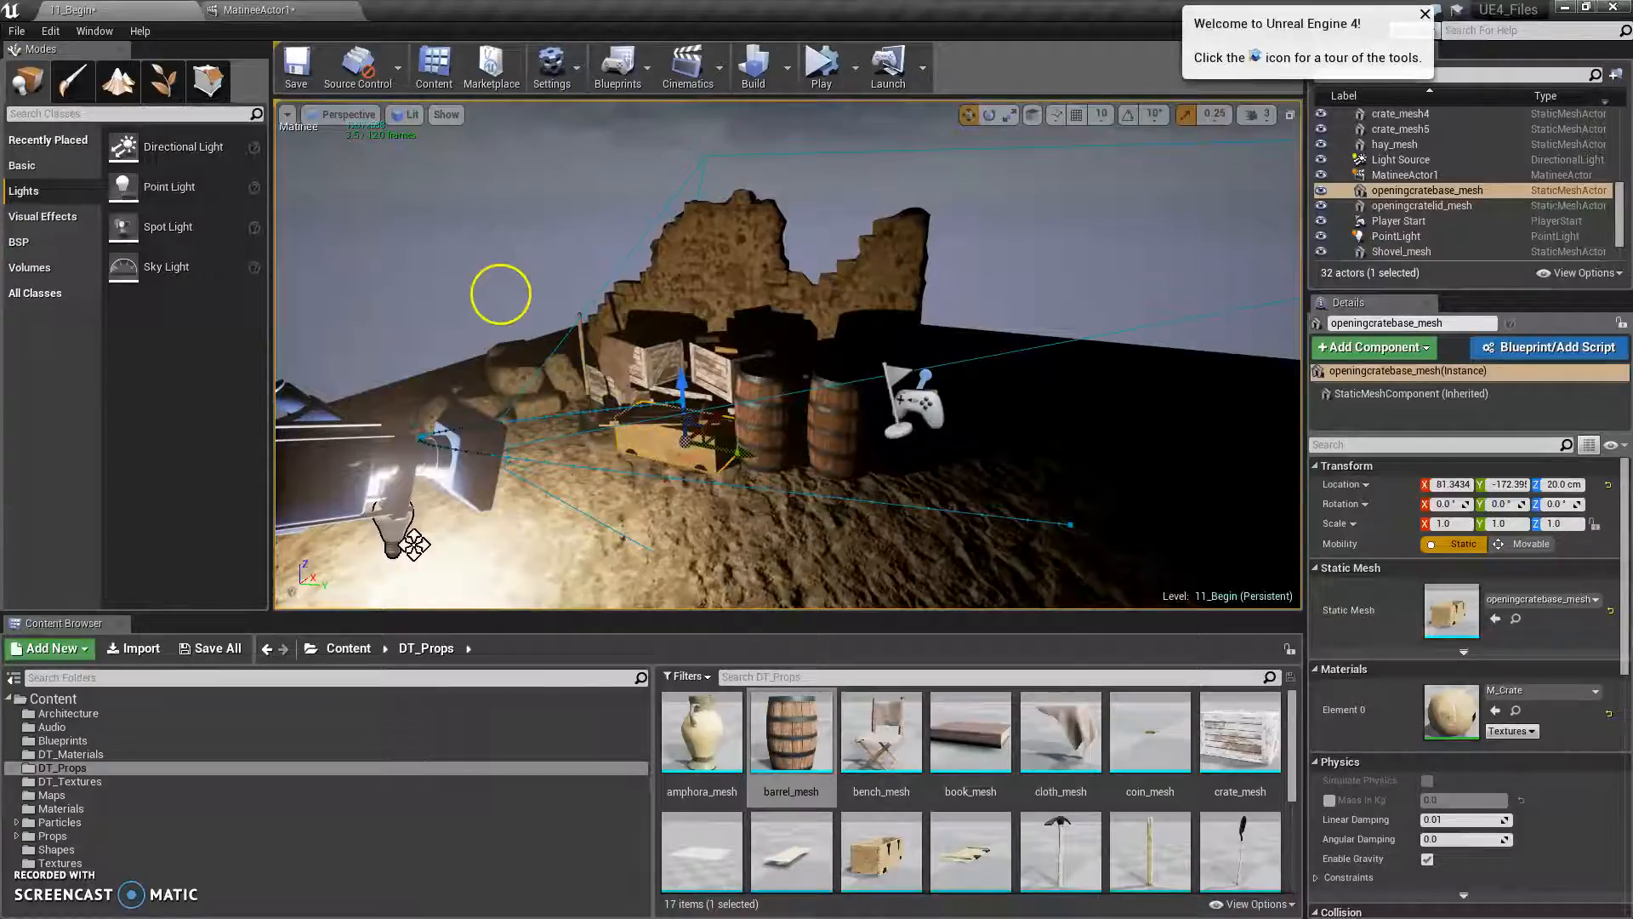
right_click_drag(580, 501, 667, 481)
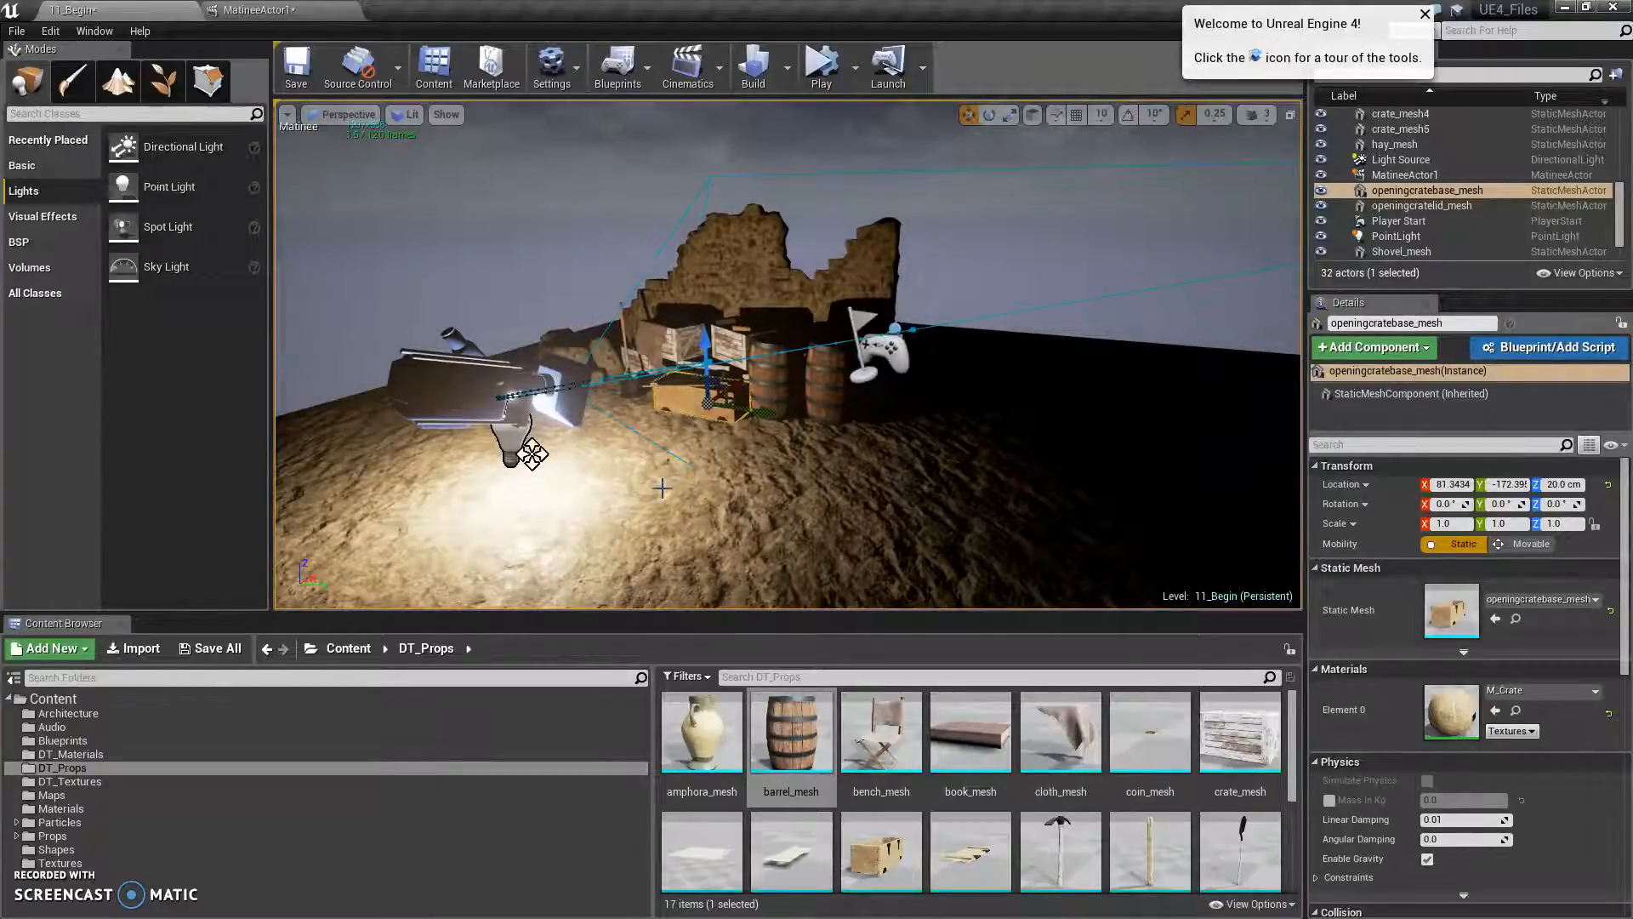
right_click_drag(798, 403, 729, 400)
Select barrel_mesh2, view it up close, and open its M_Barrel material for editing.
left_click(768, 385)
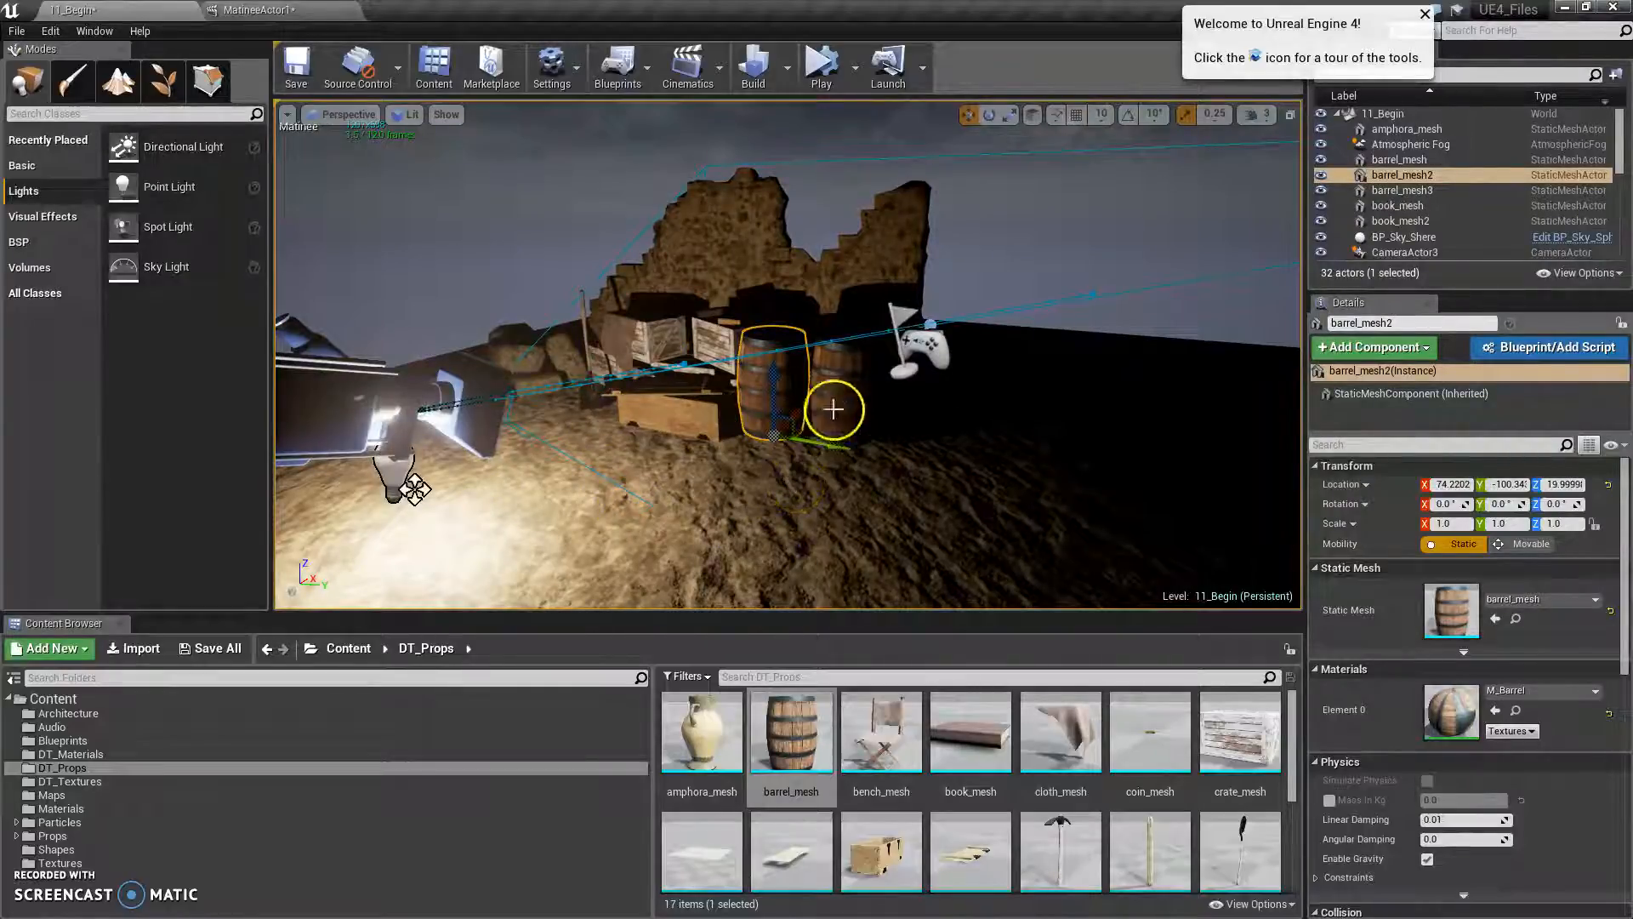
mouse_move(750, 482)
left_mouse_down("alt")
mouse_move(729, 481)
mouse_move(747, 452)
left_mouse_up("alt")
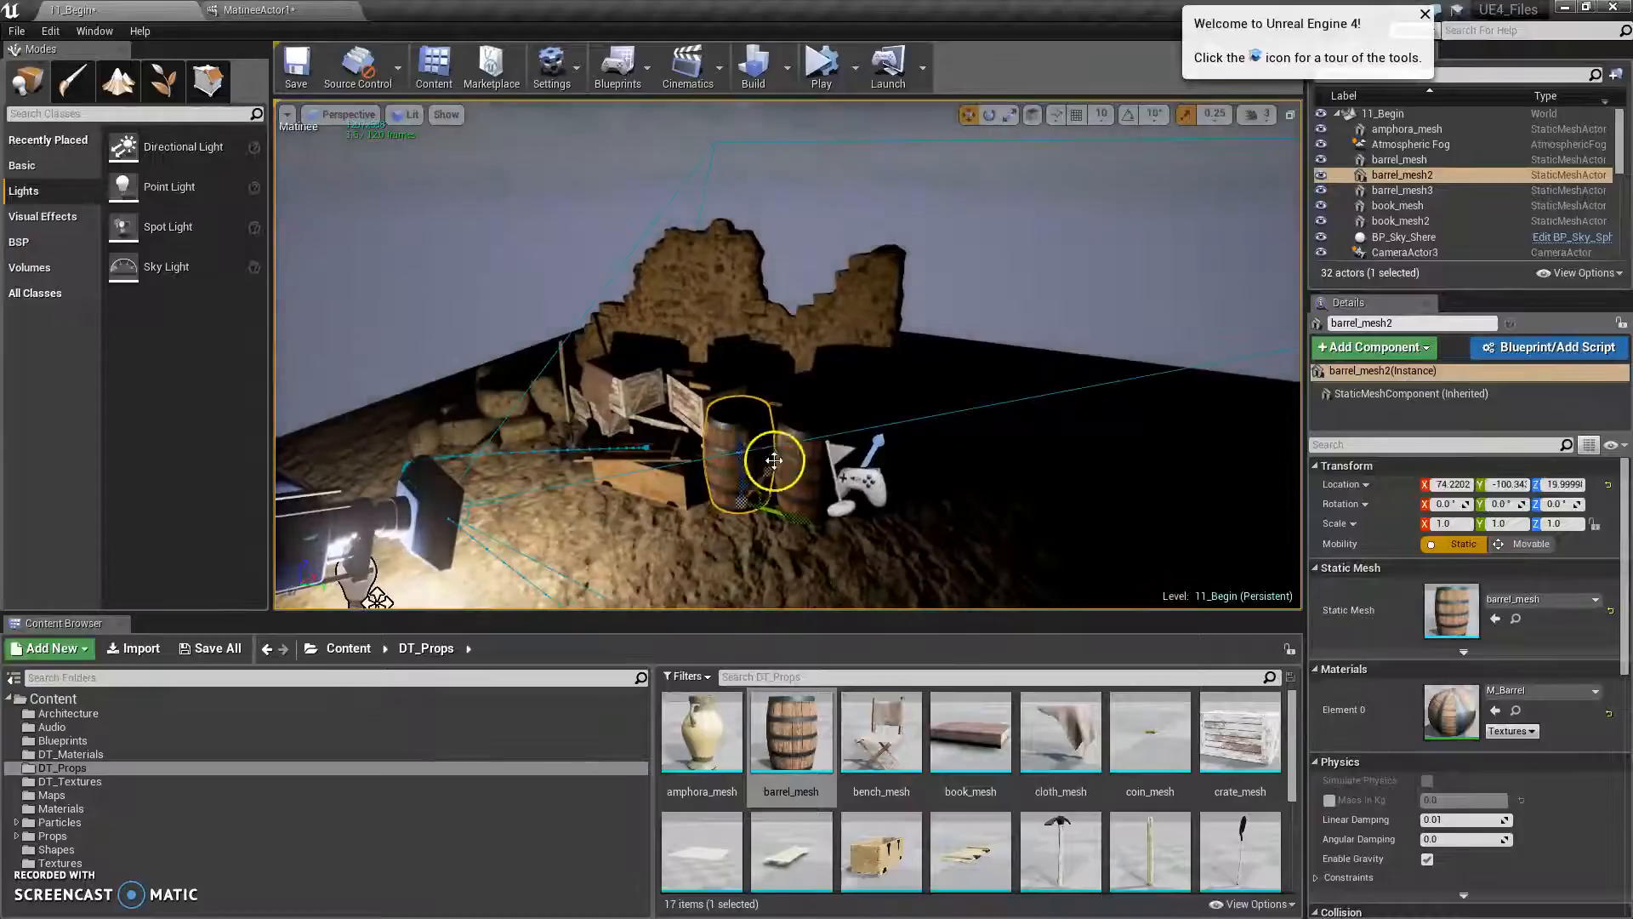
left_click(722, 469)
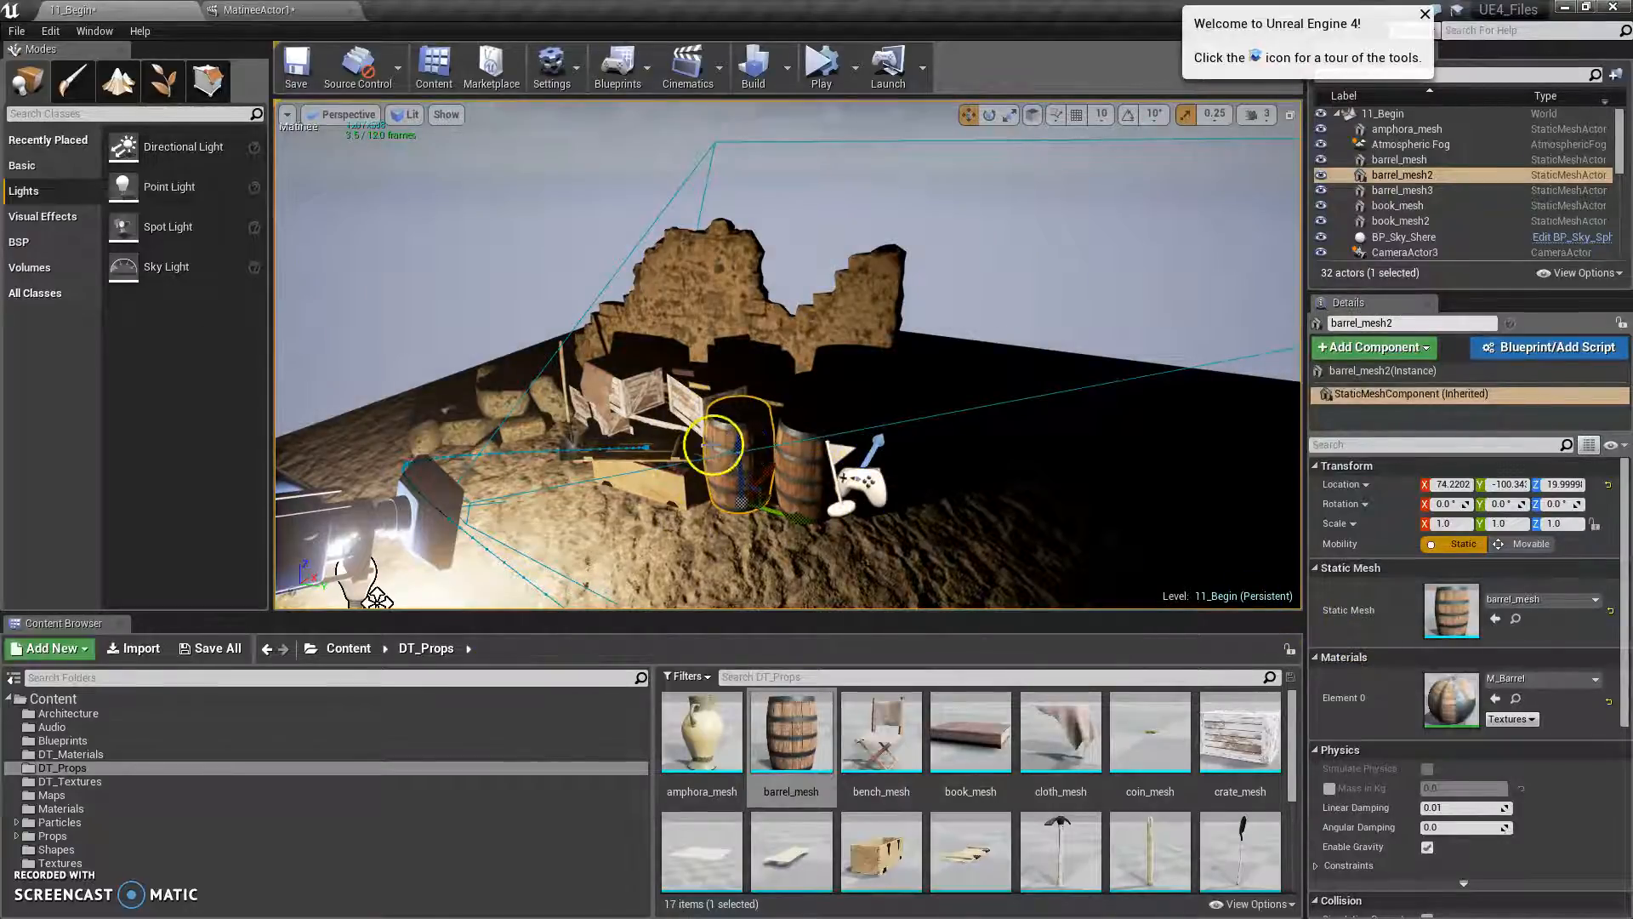
scroll(723, 460, "up", 5)
right_click_drag(704, 474, 794, 431)
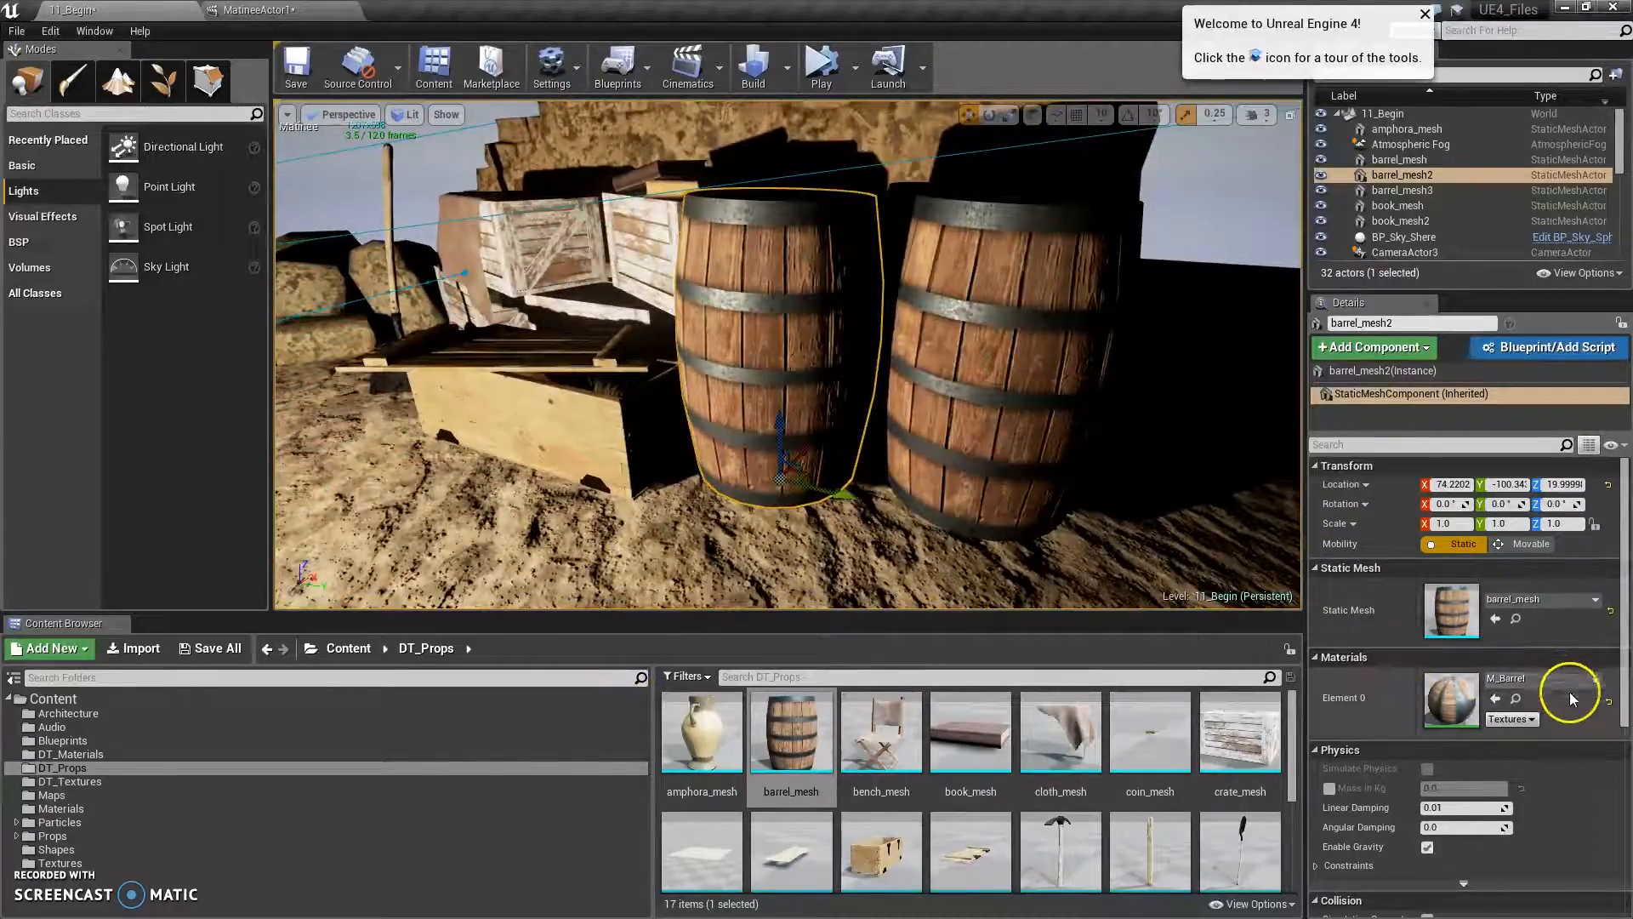
double_click(1451, 697)
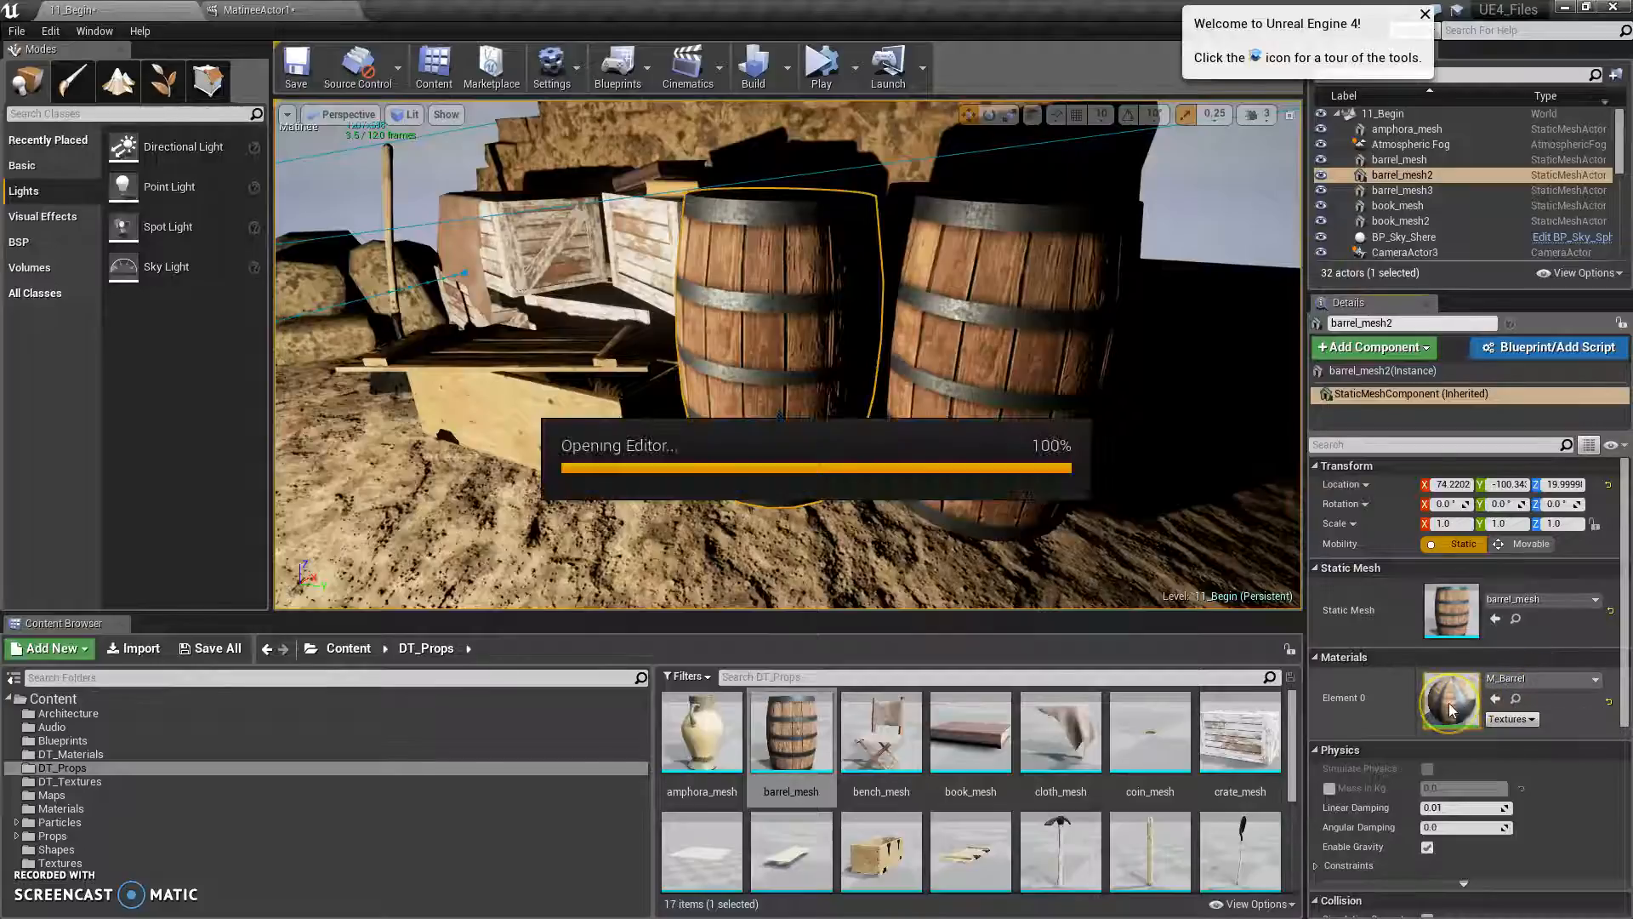
Examine M_Barrel's node graph and the inputs wired into its final material node.
scroll(774, 365, "down", 2)
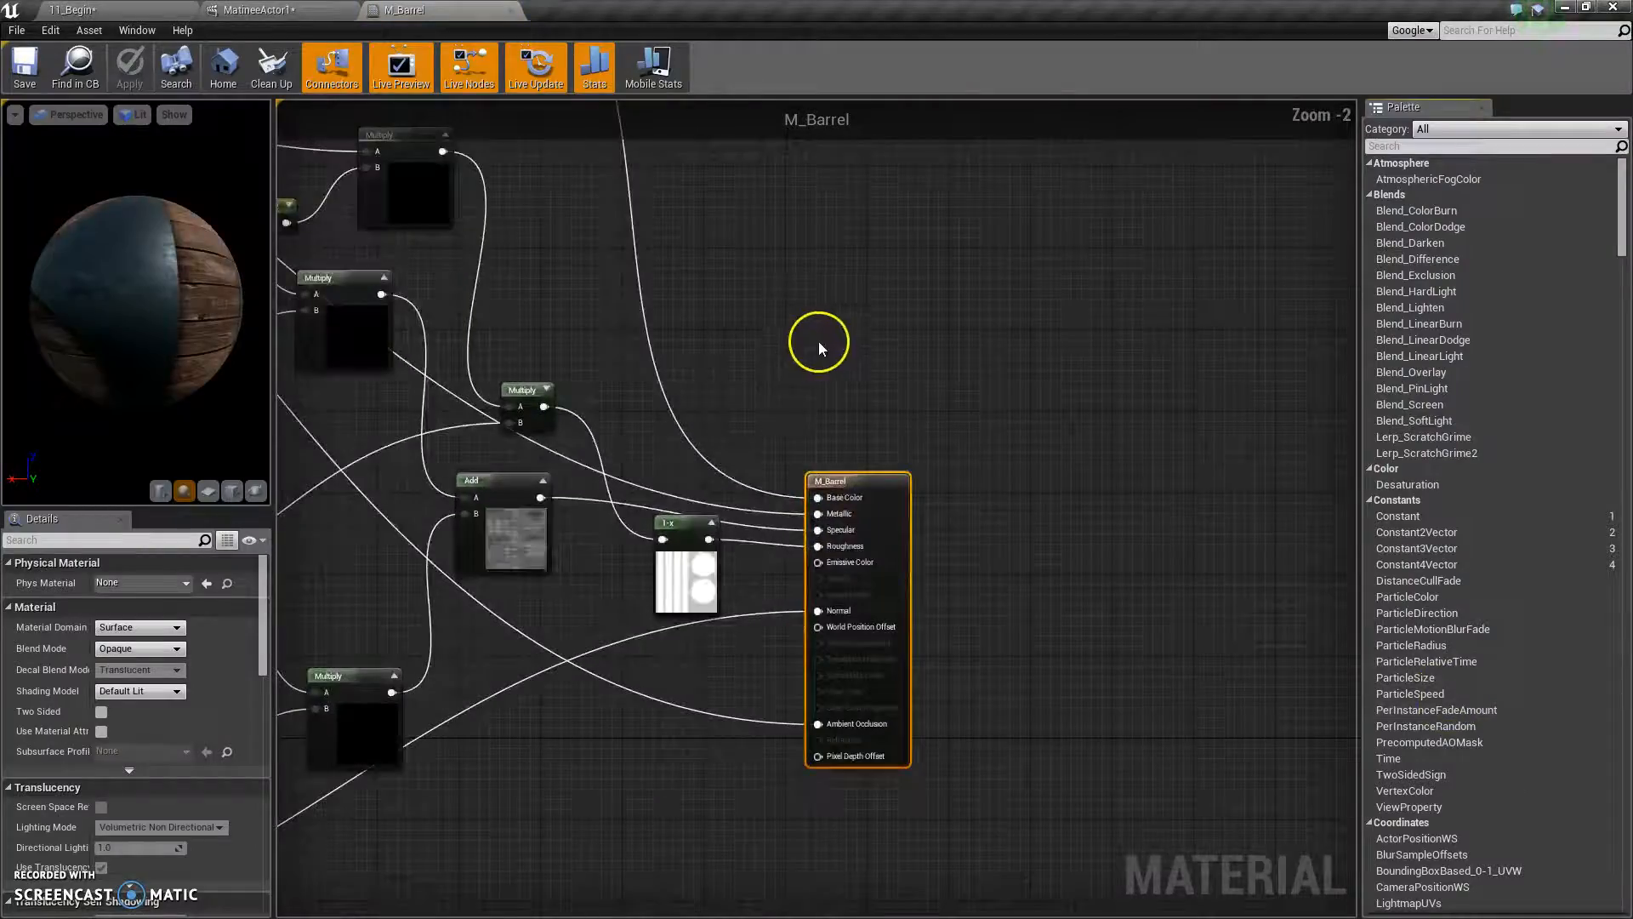
left_click_drag(775, 335, 895, 384)
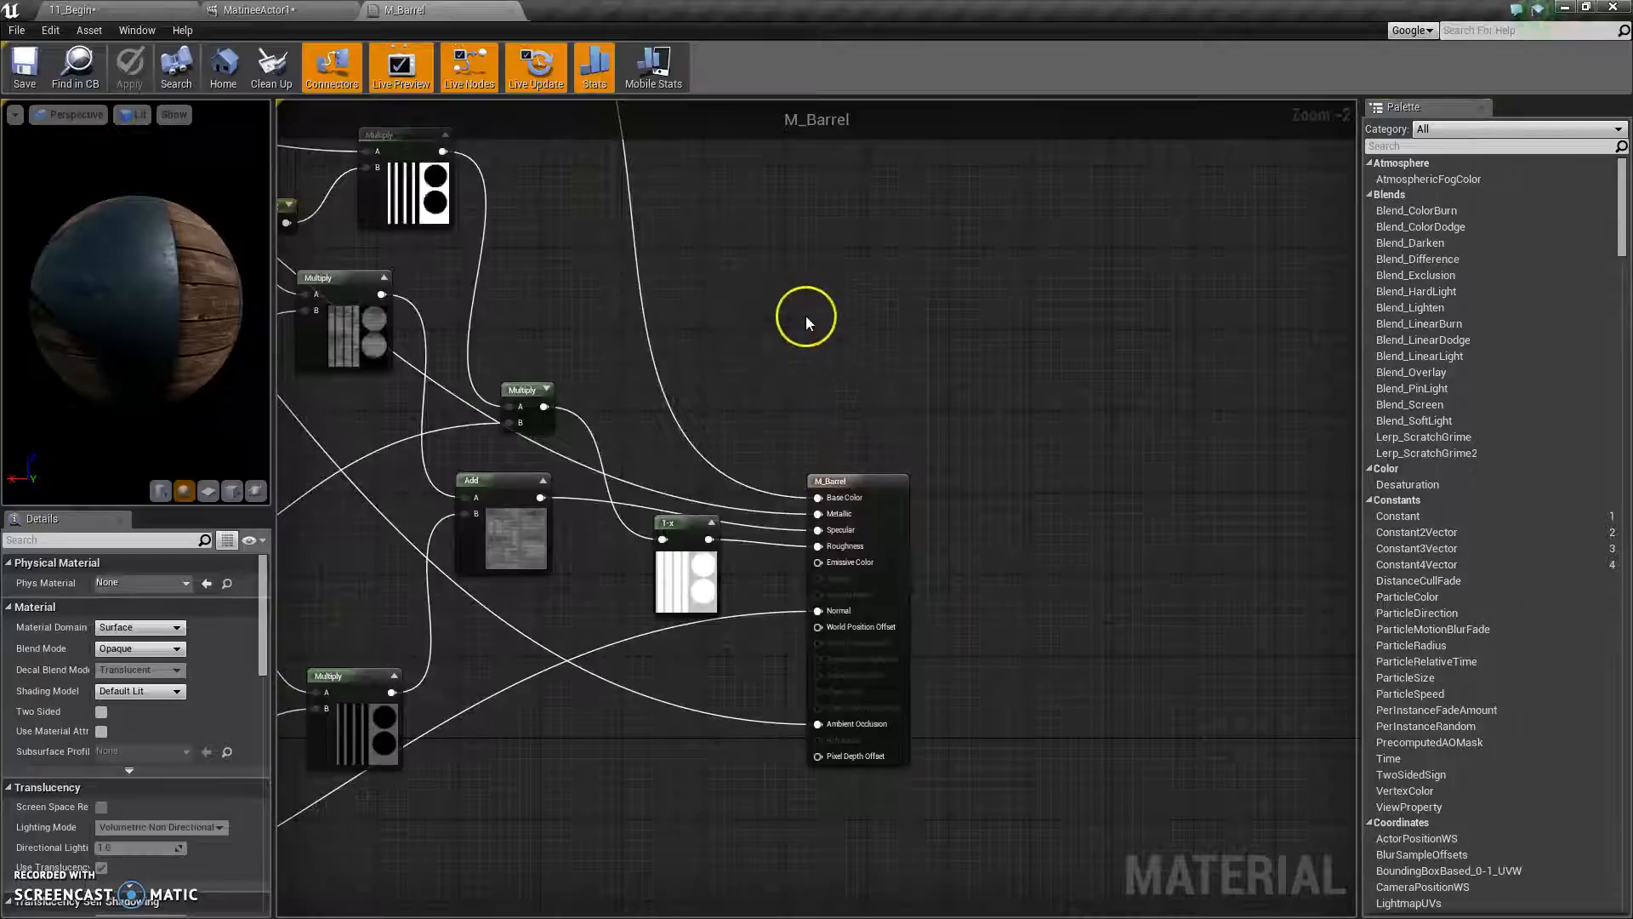
scroll(849, 332, "down", 2)
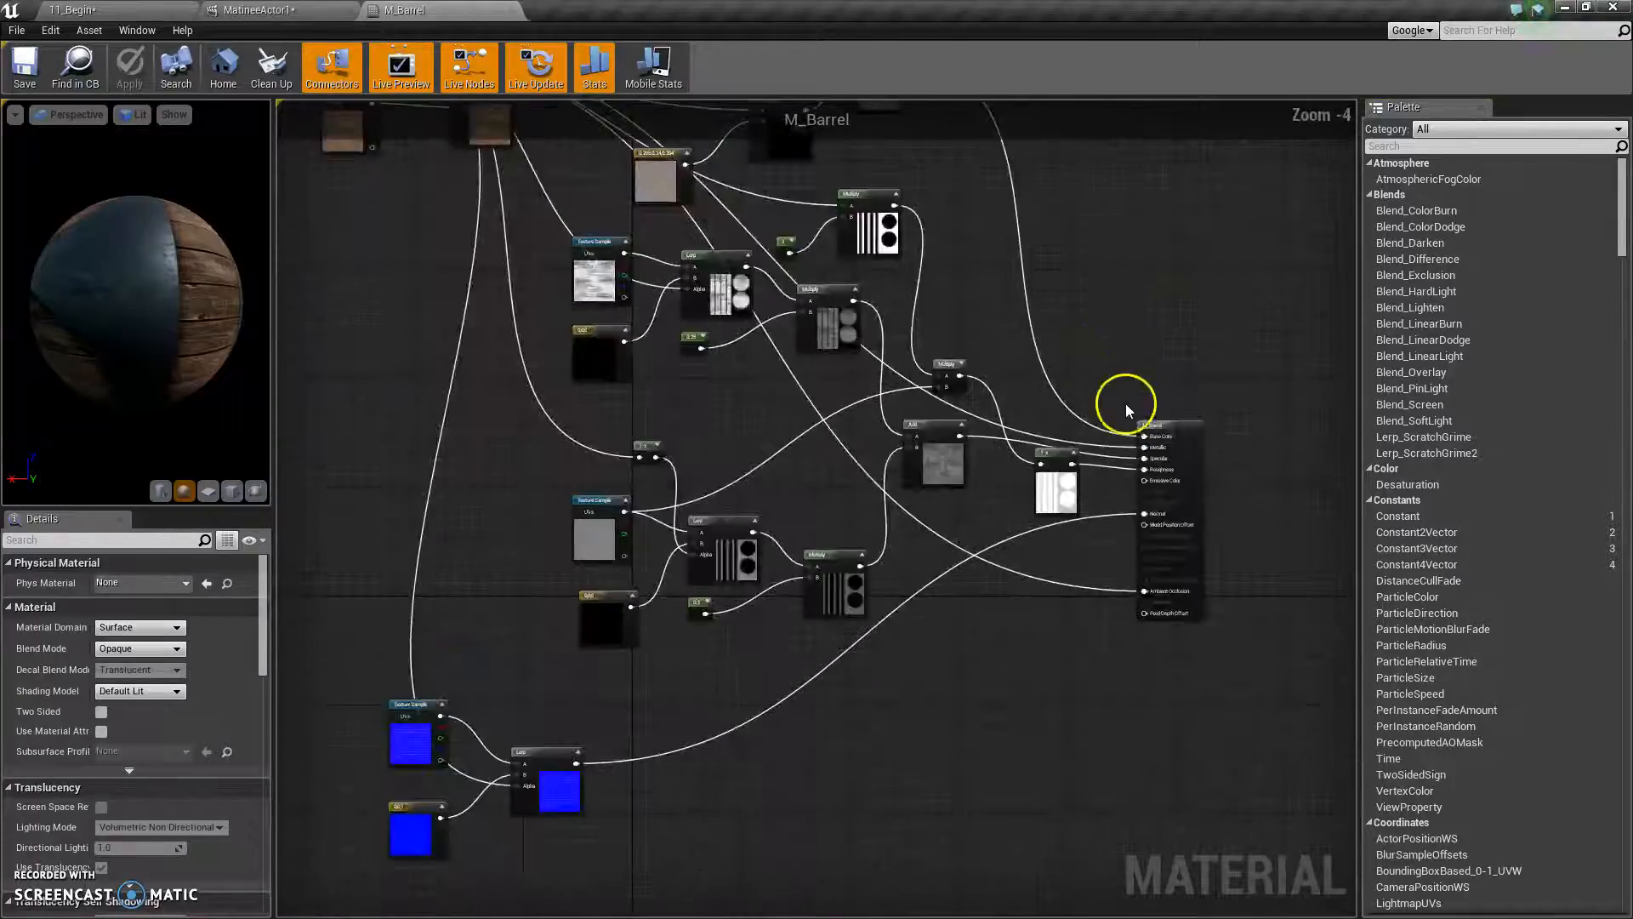
scroll(1127, 410, "up", 3)
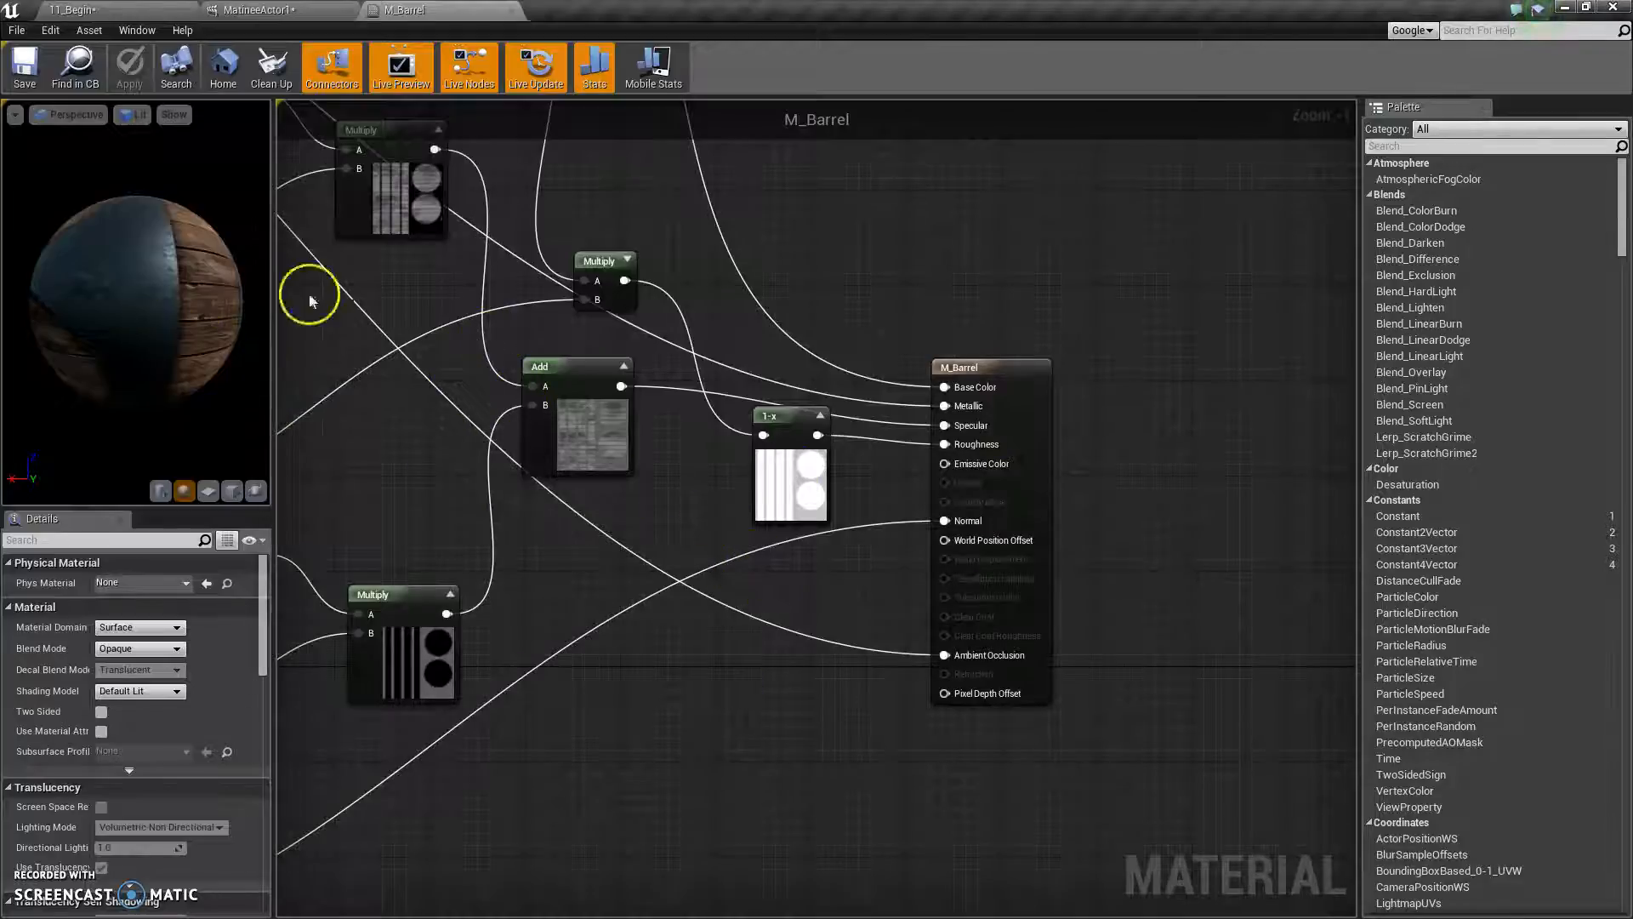
scroll(647, 633, "down", 2)
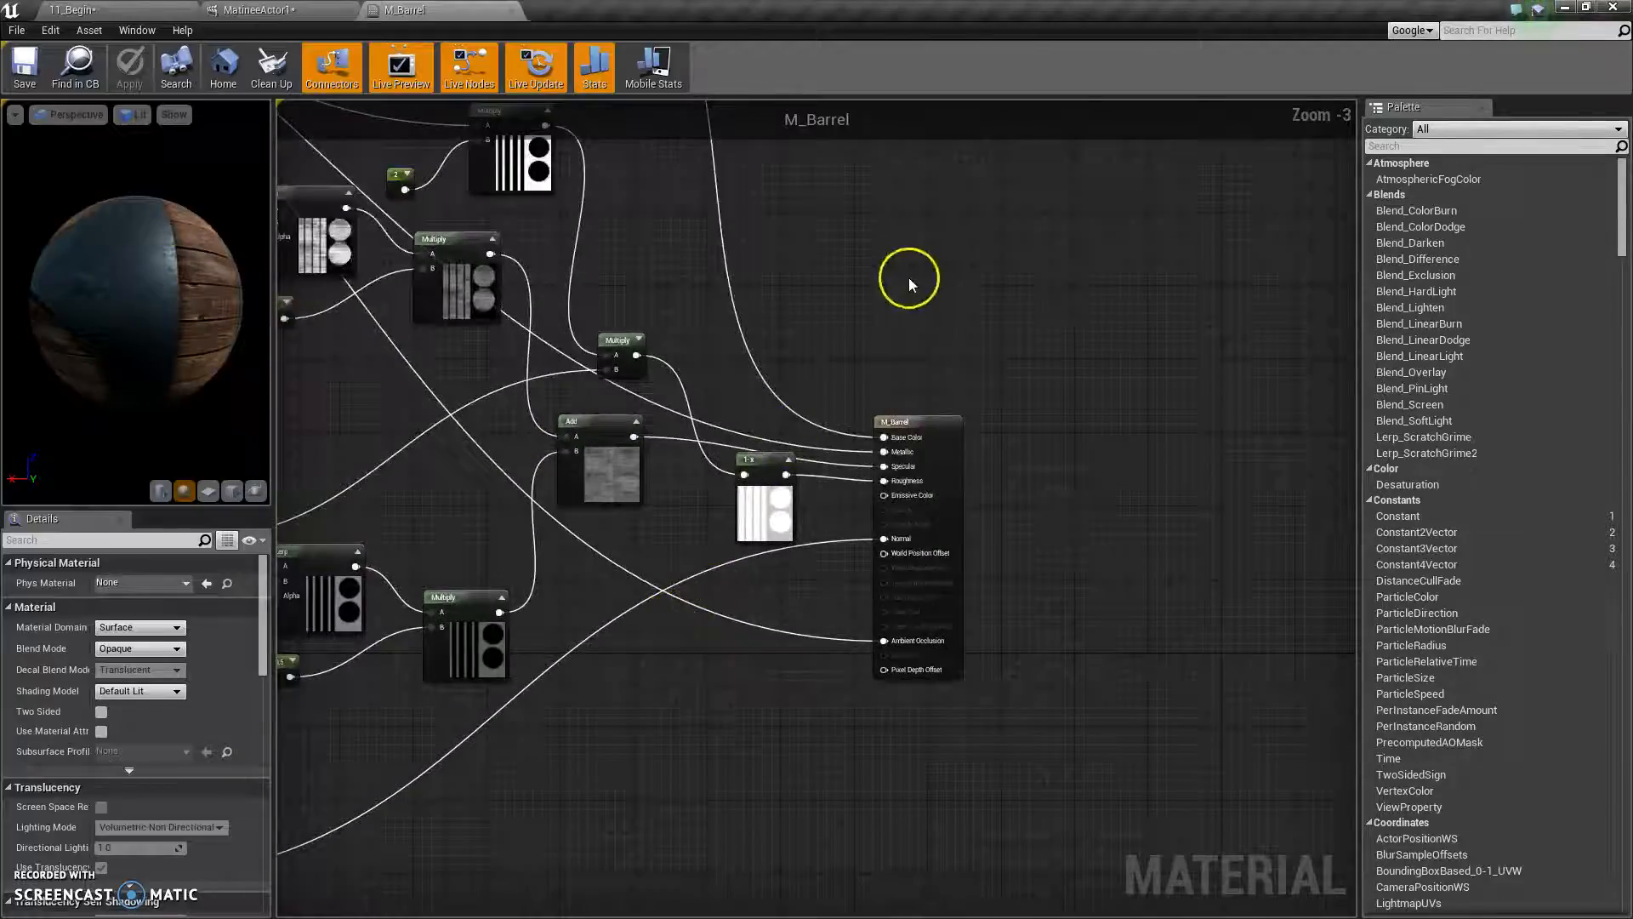
scroll(901, 338, "up", 3)
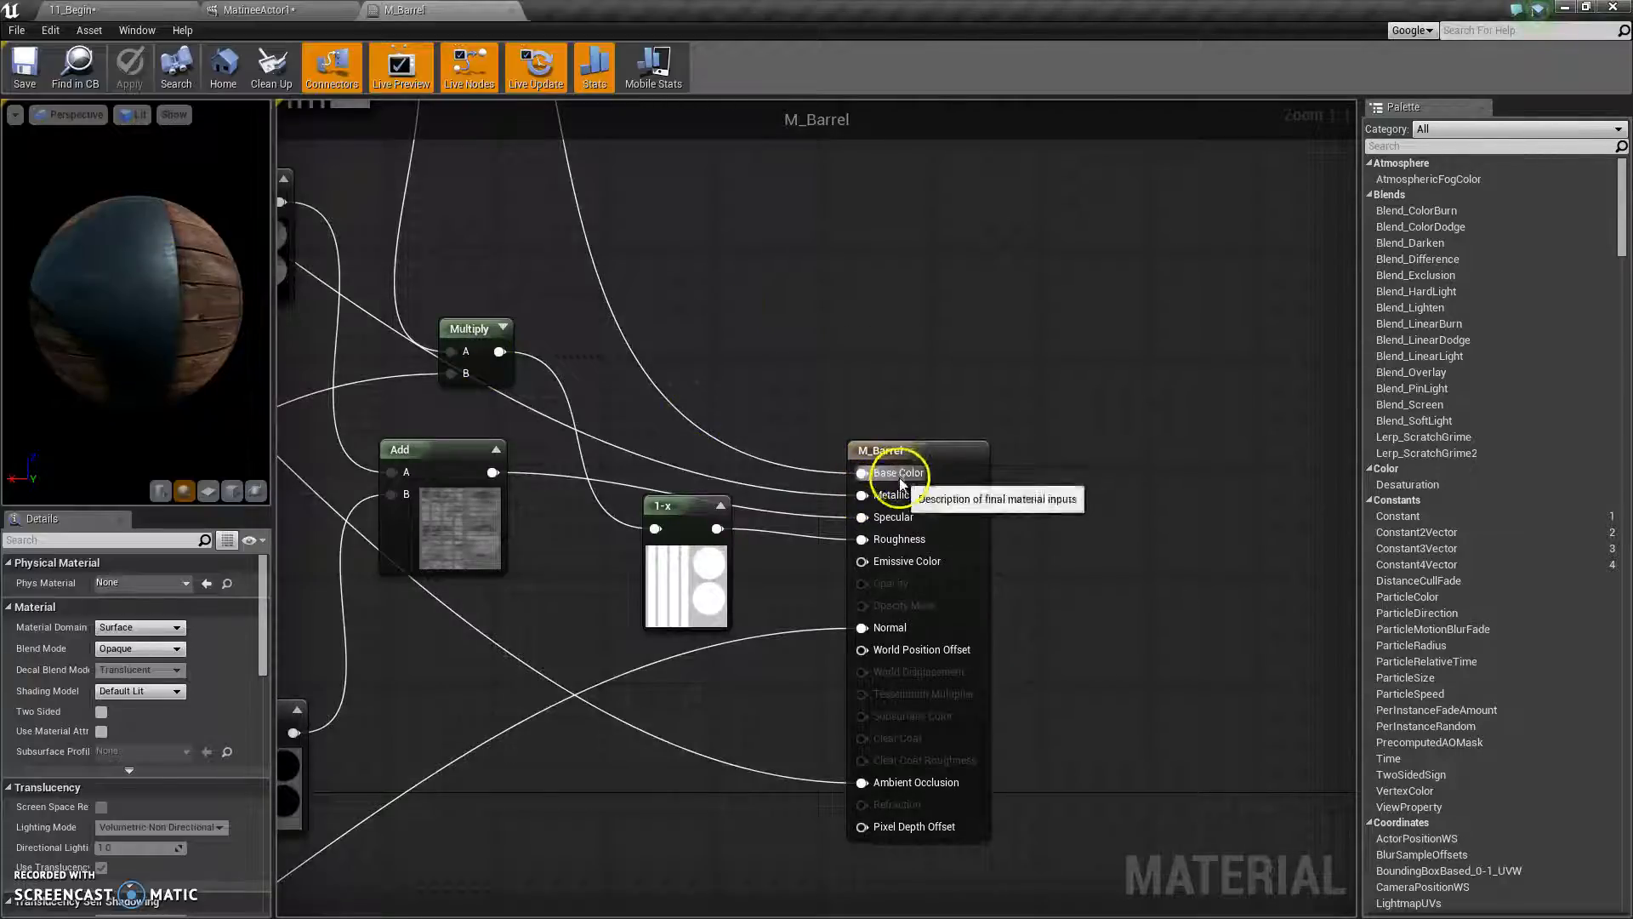
Trace M_Barrel's Base Color connection back through the Add, Lerp and Multiply nodes and select the wood_DIFF Texture Sample.
right_click_drag(685, 272, 975, 724)
right_click_drag(876, 310, 1010, 536)
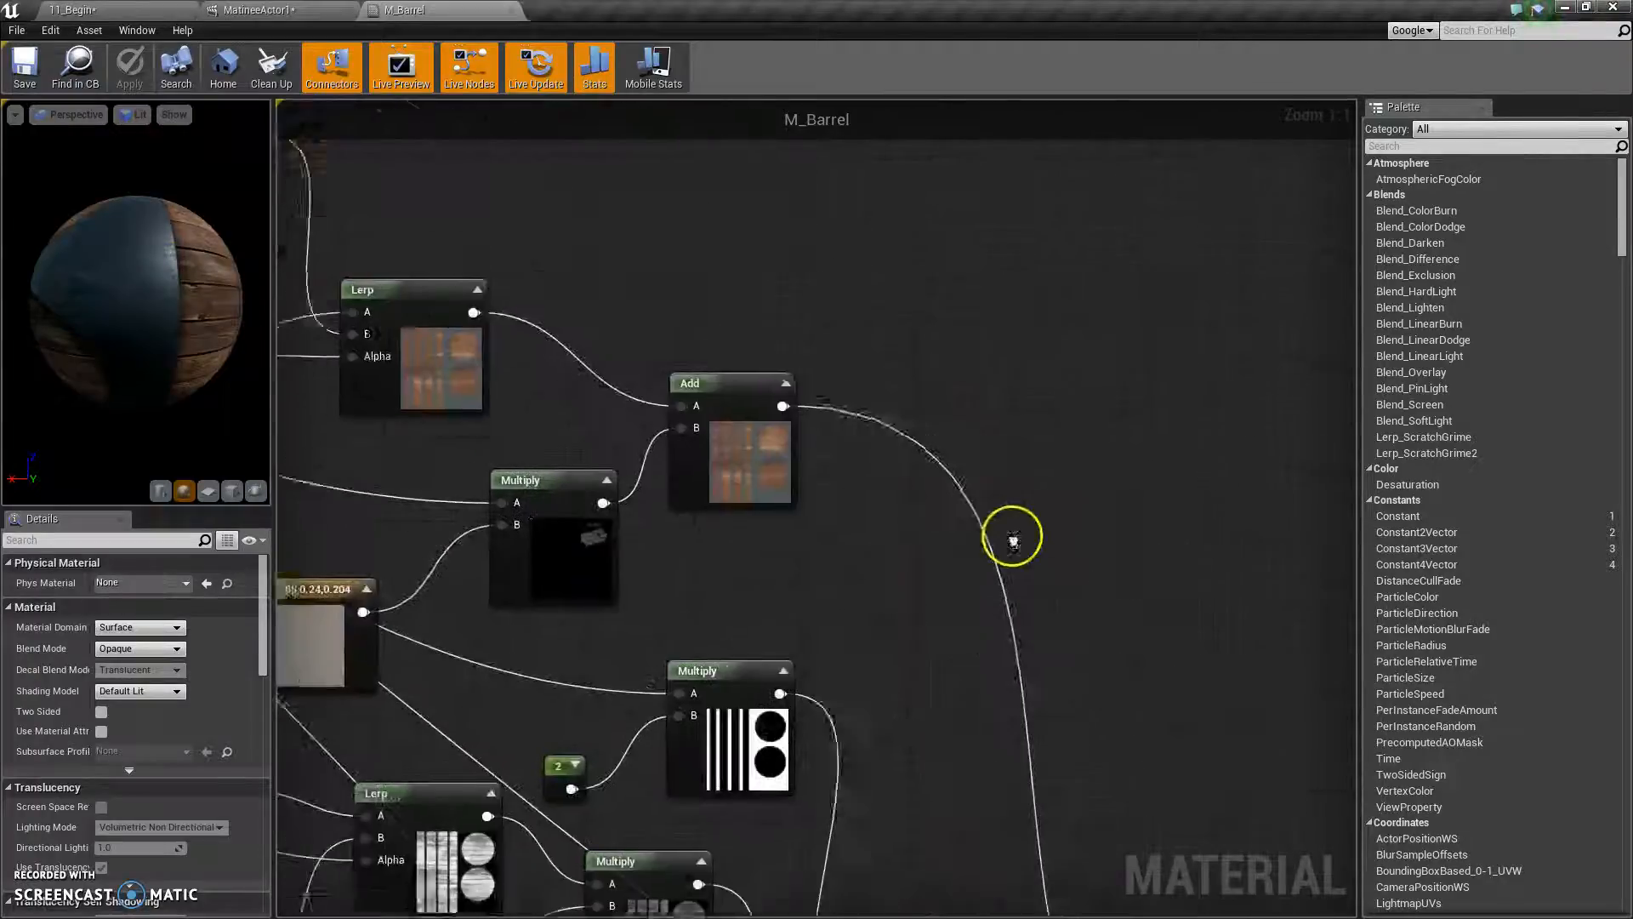
left_click(719, 484)
right_click_drag(601, 230, 1010, 212)
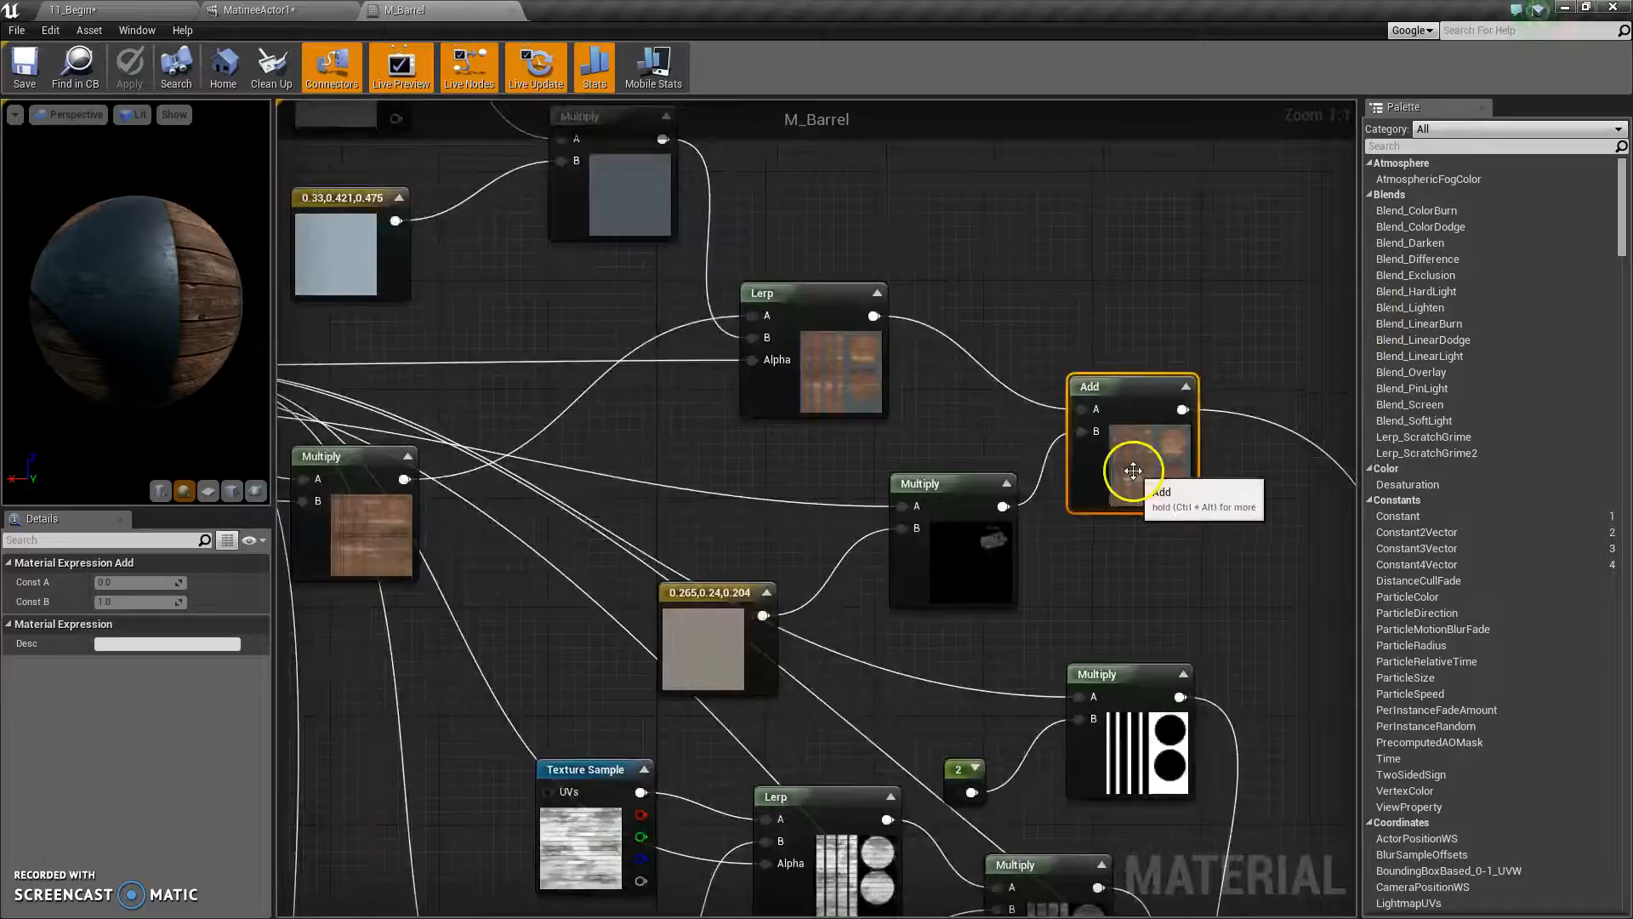
right_click_drag(706, 457, 816, 385)
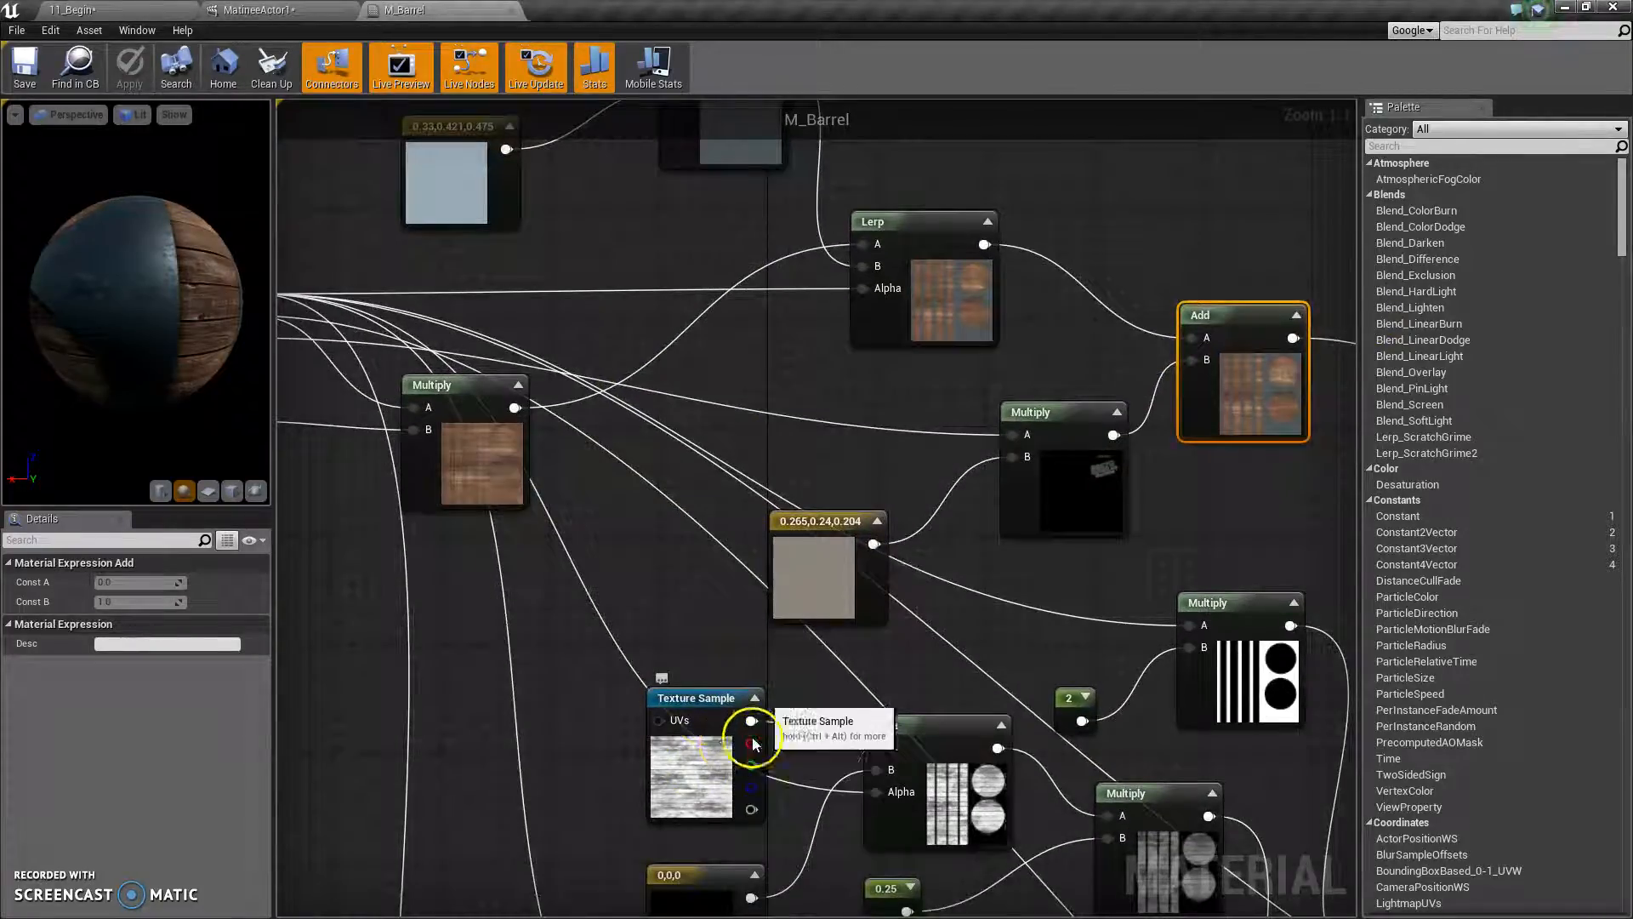
right_click_drag(1148, 243, 1081, 274)
right_click_drag(933, 274, 1210, 253)
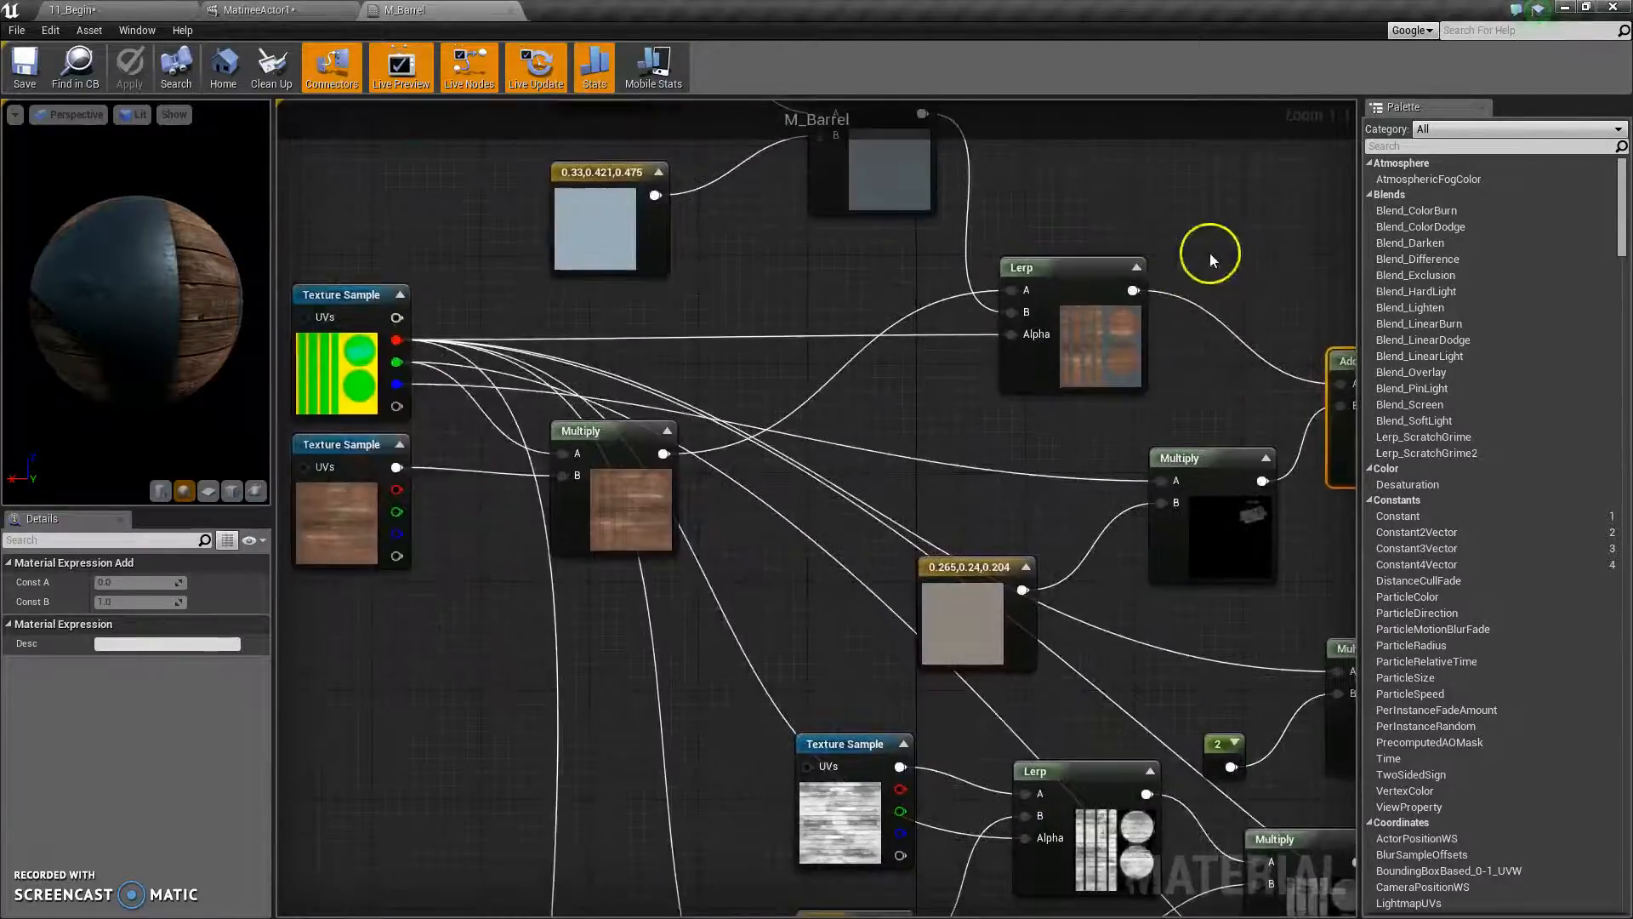
right_click_drag(482, 331, 693, 254)
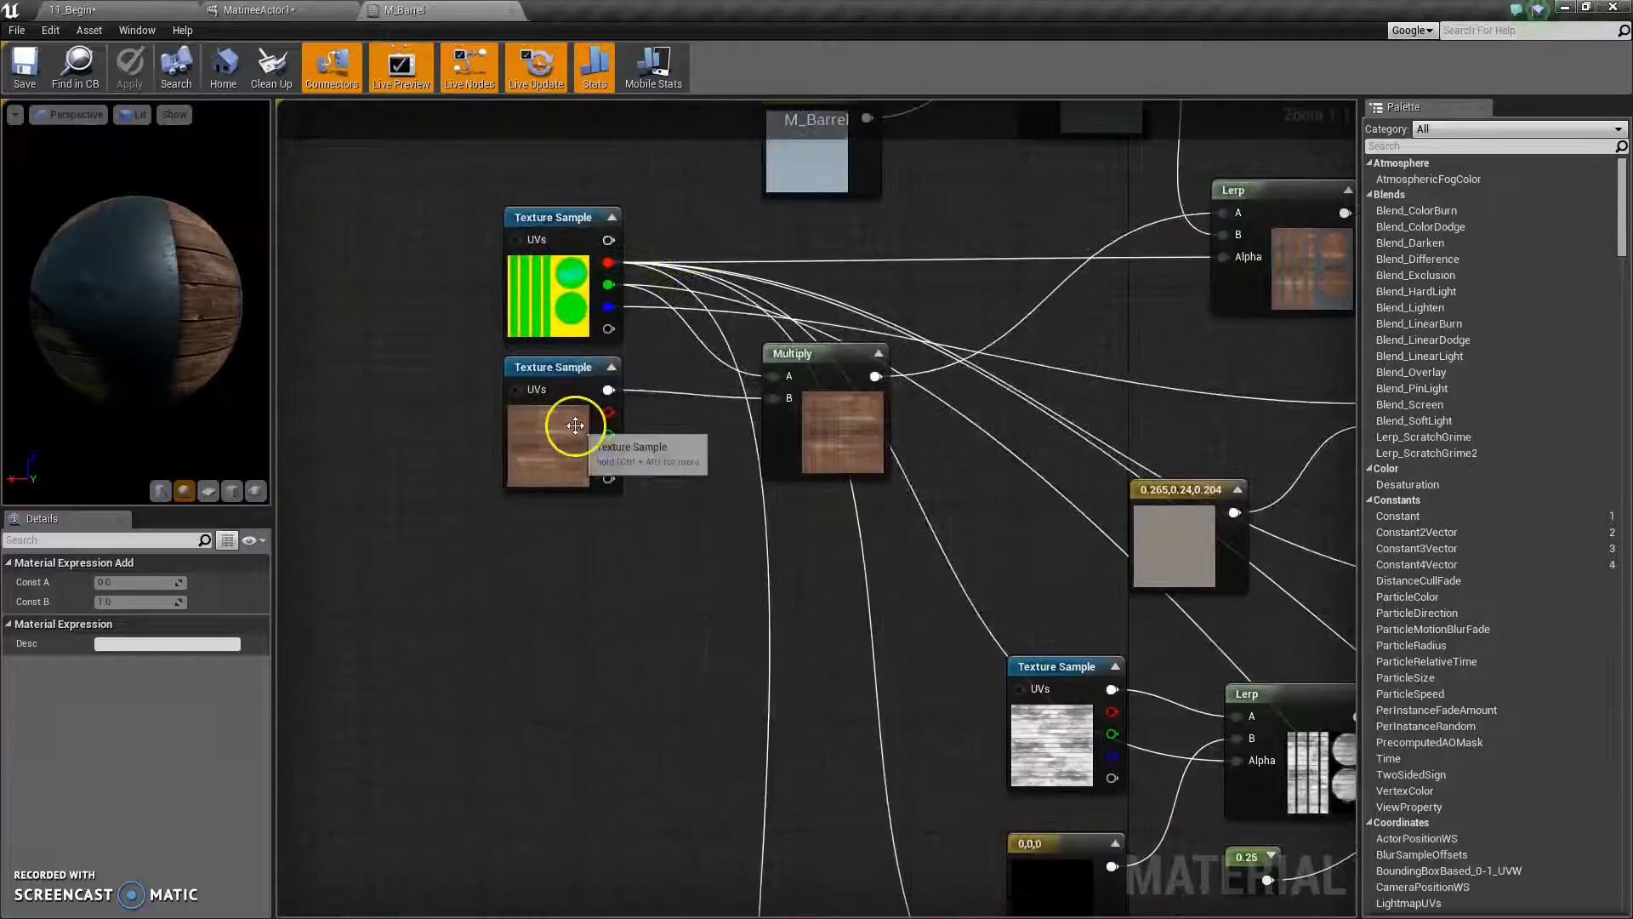
left_click(563, 464)
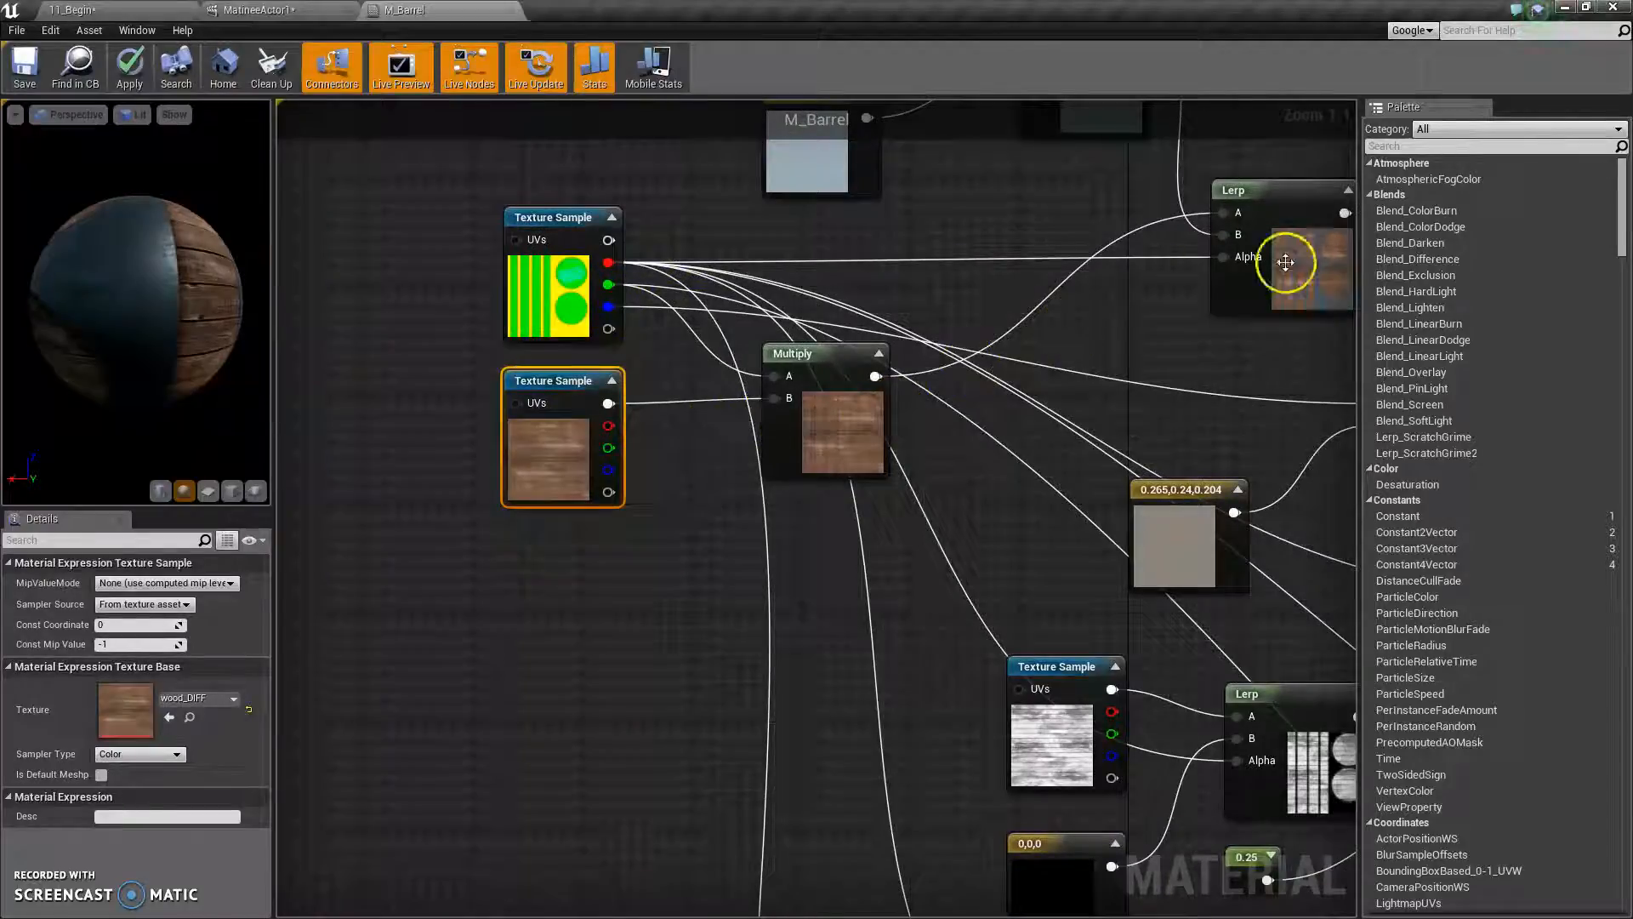
Trace M_Barrel's connections from the Lerp nodes through the Multiply and Add nodes to the final material node and back.
left_click(1209, 348)
right_click_drag(1268, 342, 579, 273)
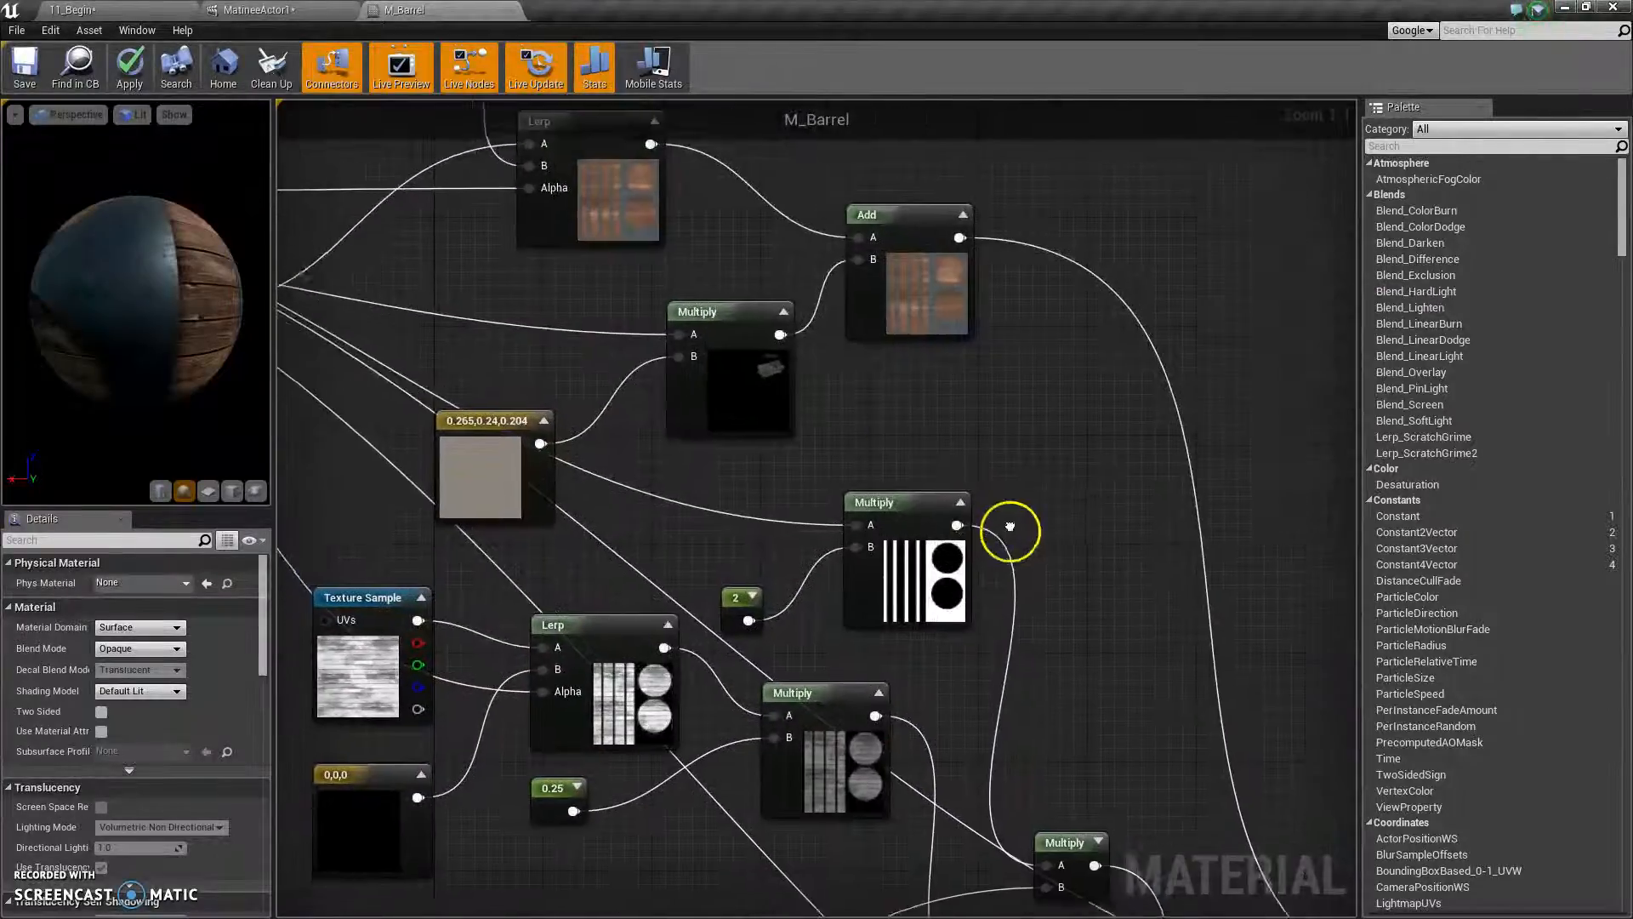
right_click_drag(1010, 528, 636, 219)
scroll(904, 354, "down", 3)
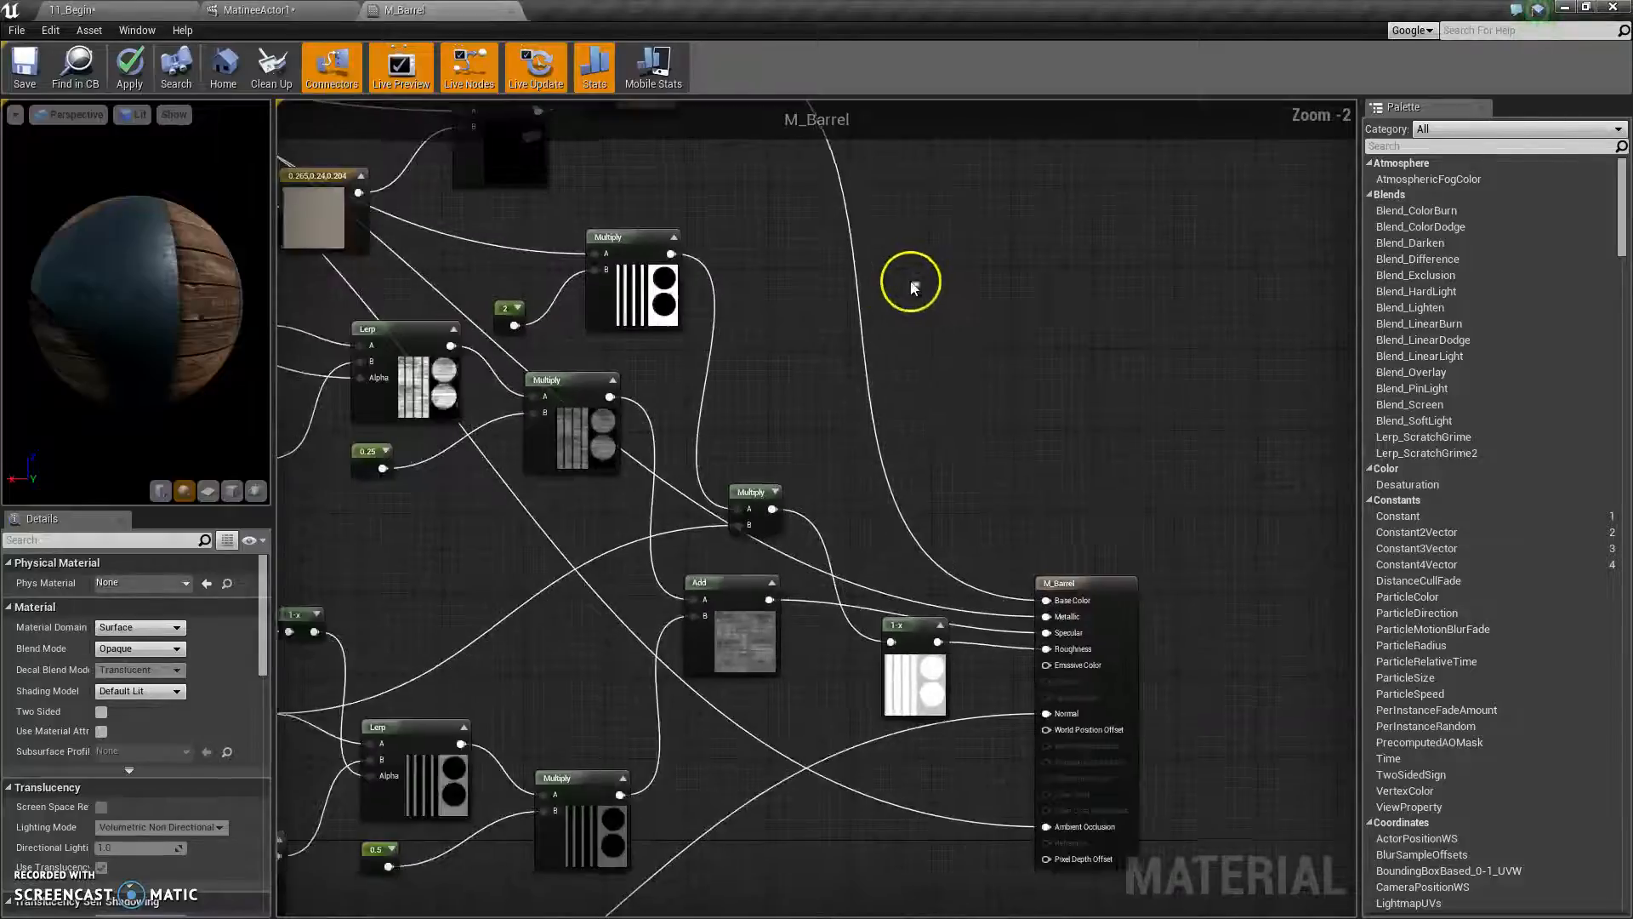
right_click_drag(908, 277, 1241, 659)
right_click_drag(487, 188, 977, 268)
Locate the wood_DIFF texture asset from its Texture Sample node and open it to view the whole image at 60% zoom.
left_click(539, 353)
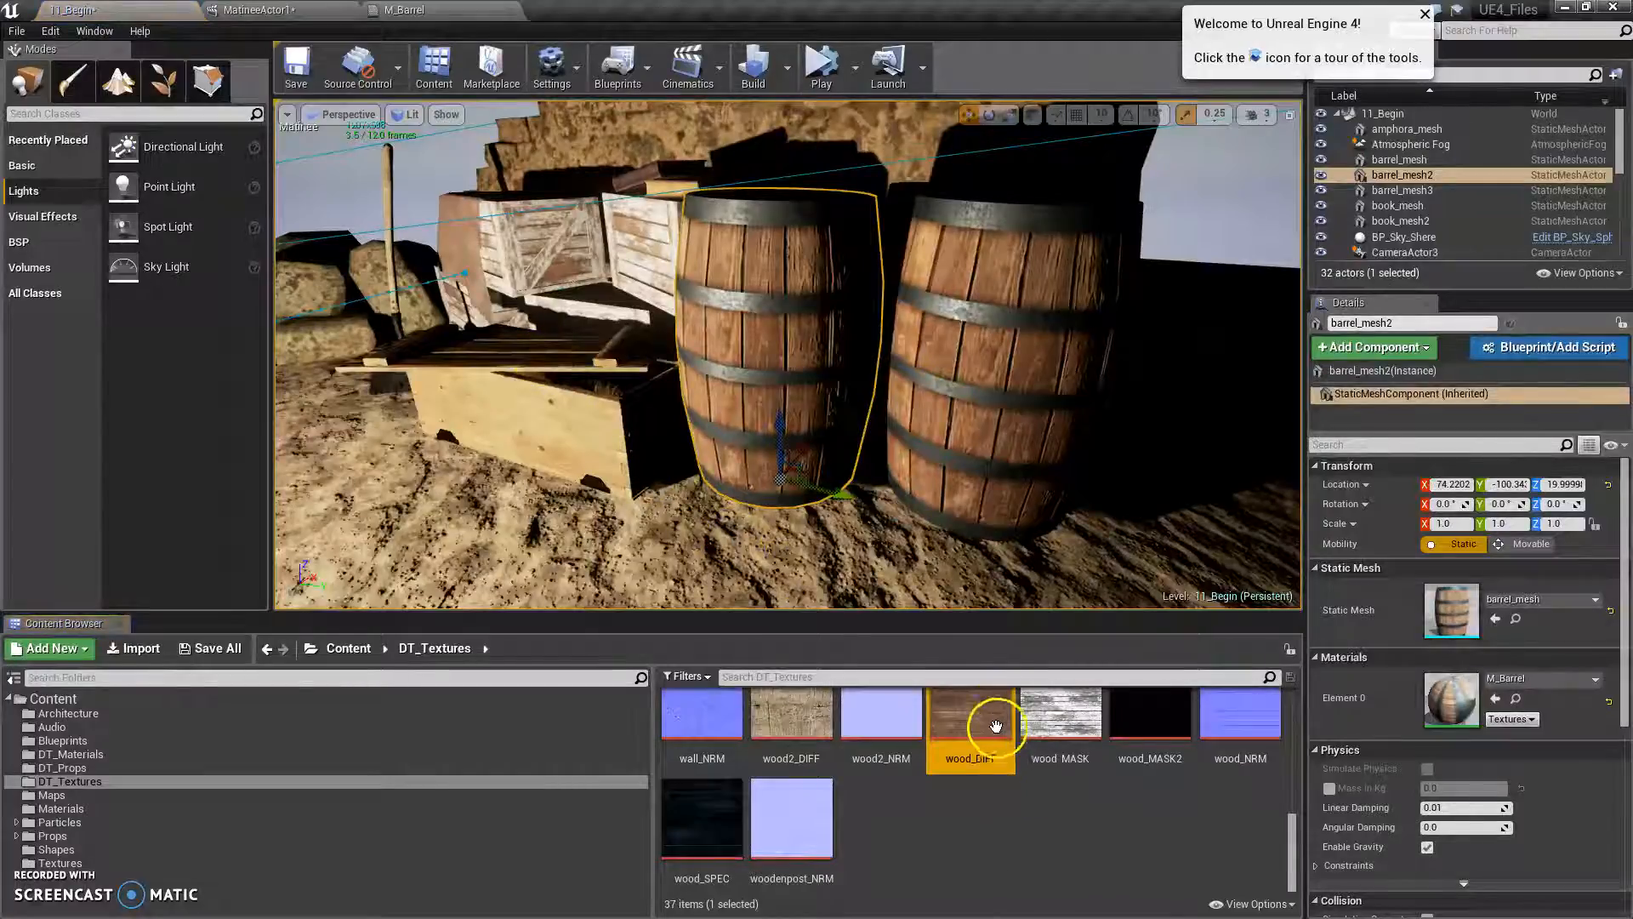
double_click(987, 729)
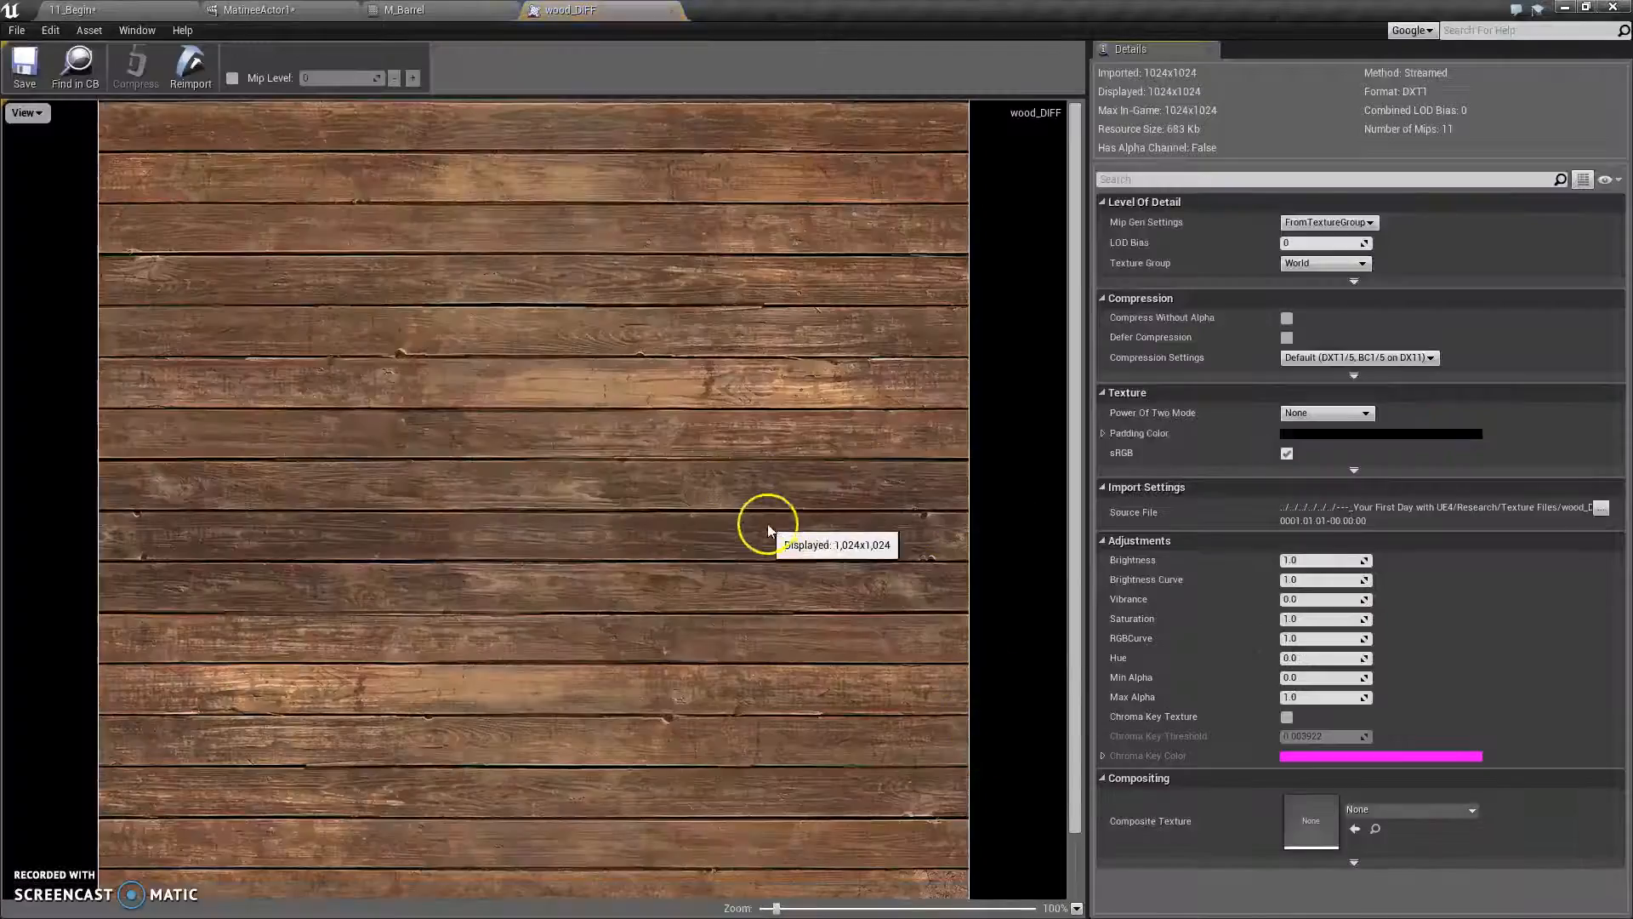
scroll(768, 531, "down", 4)
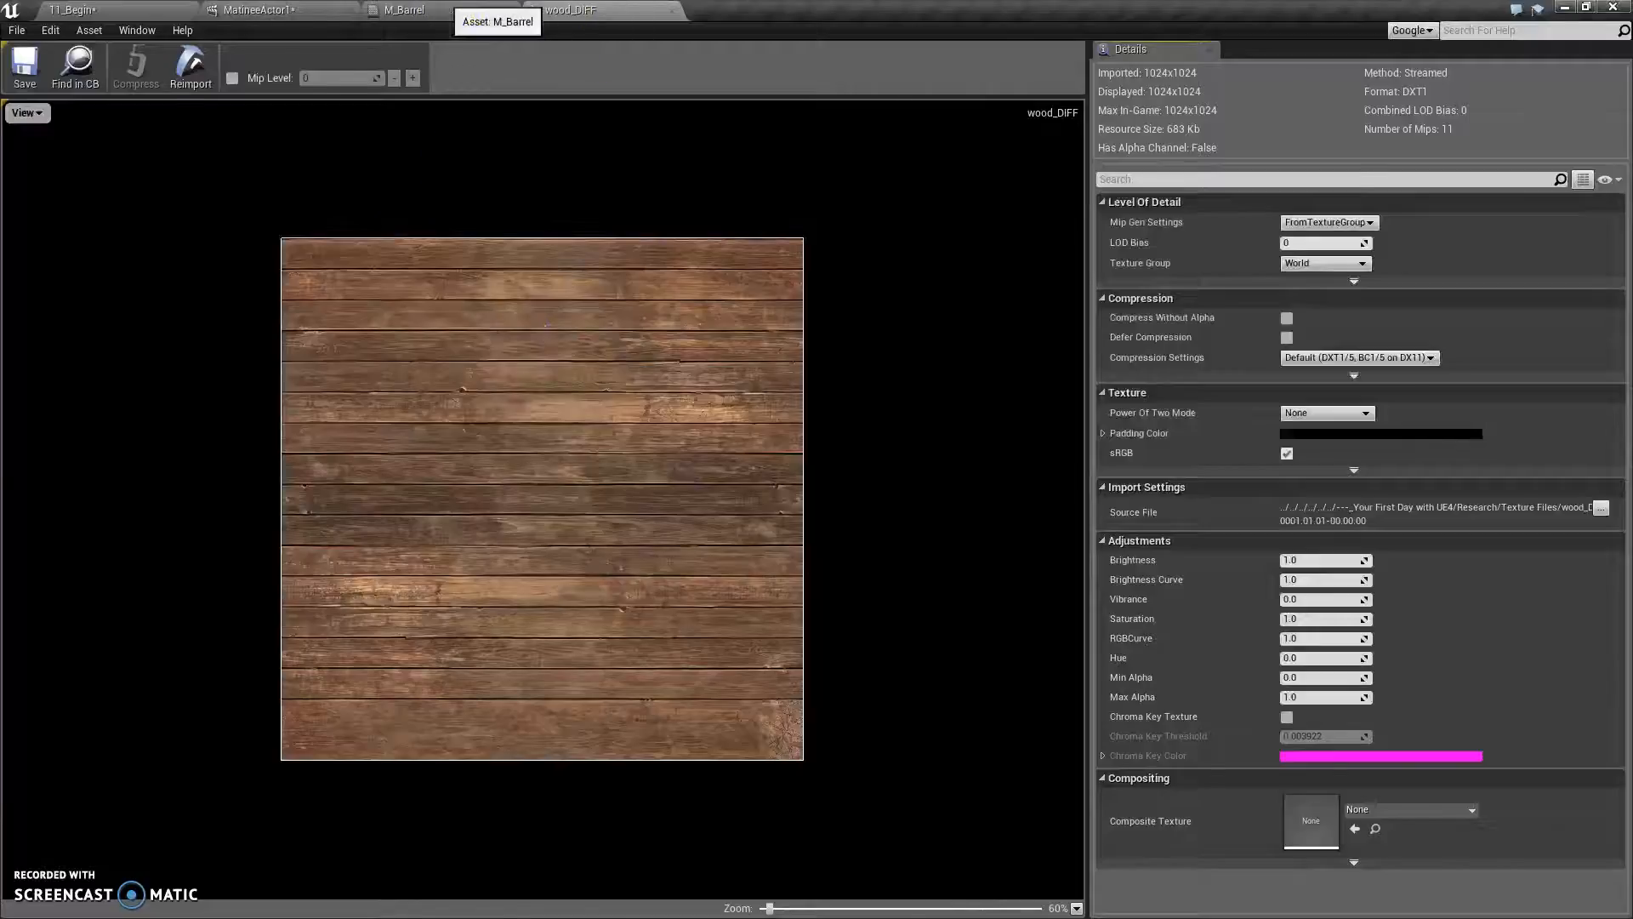
Return to M_Barrel's node graph, find the wood Texture Sample's source asset again, and reopen wood_DIFF.
left_click(443, 10)
right_click_drag(610, 417, 507, 655)
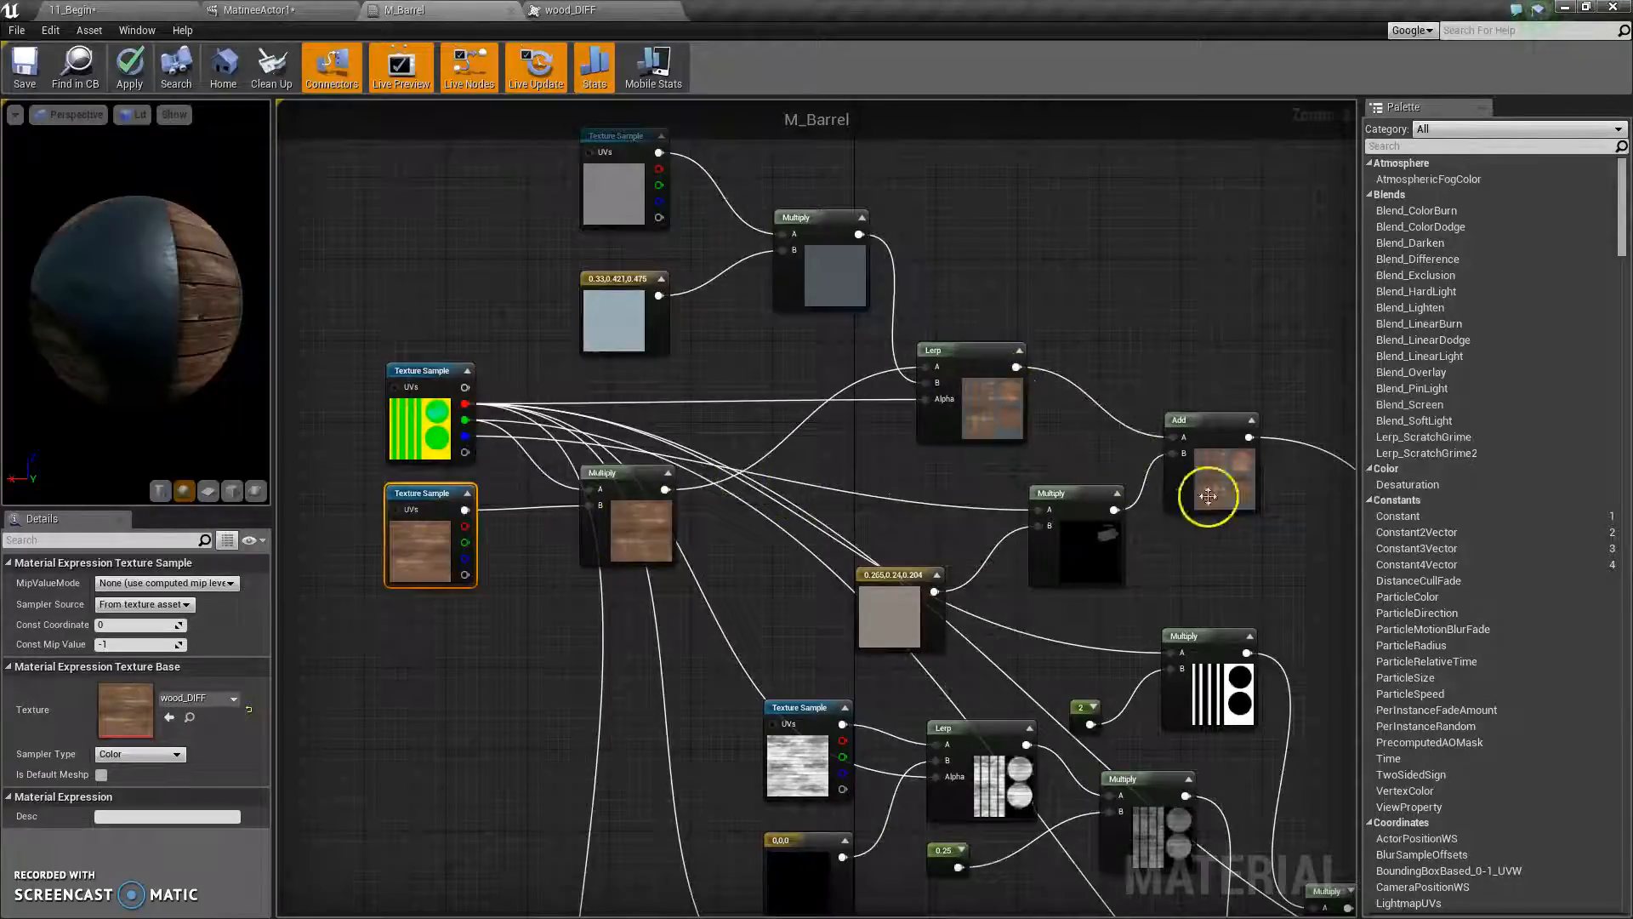
double_click(419, 548)
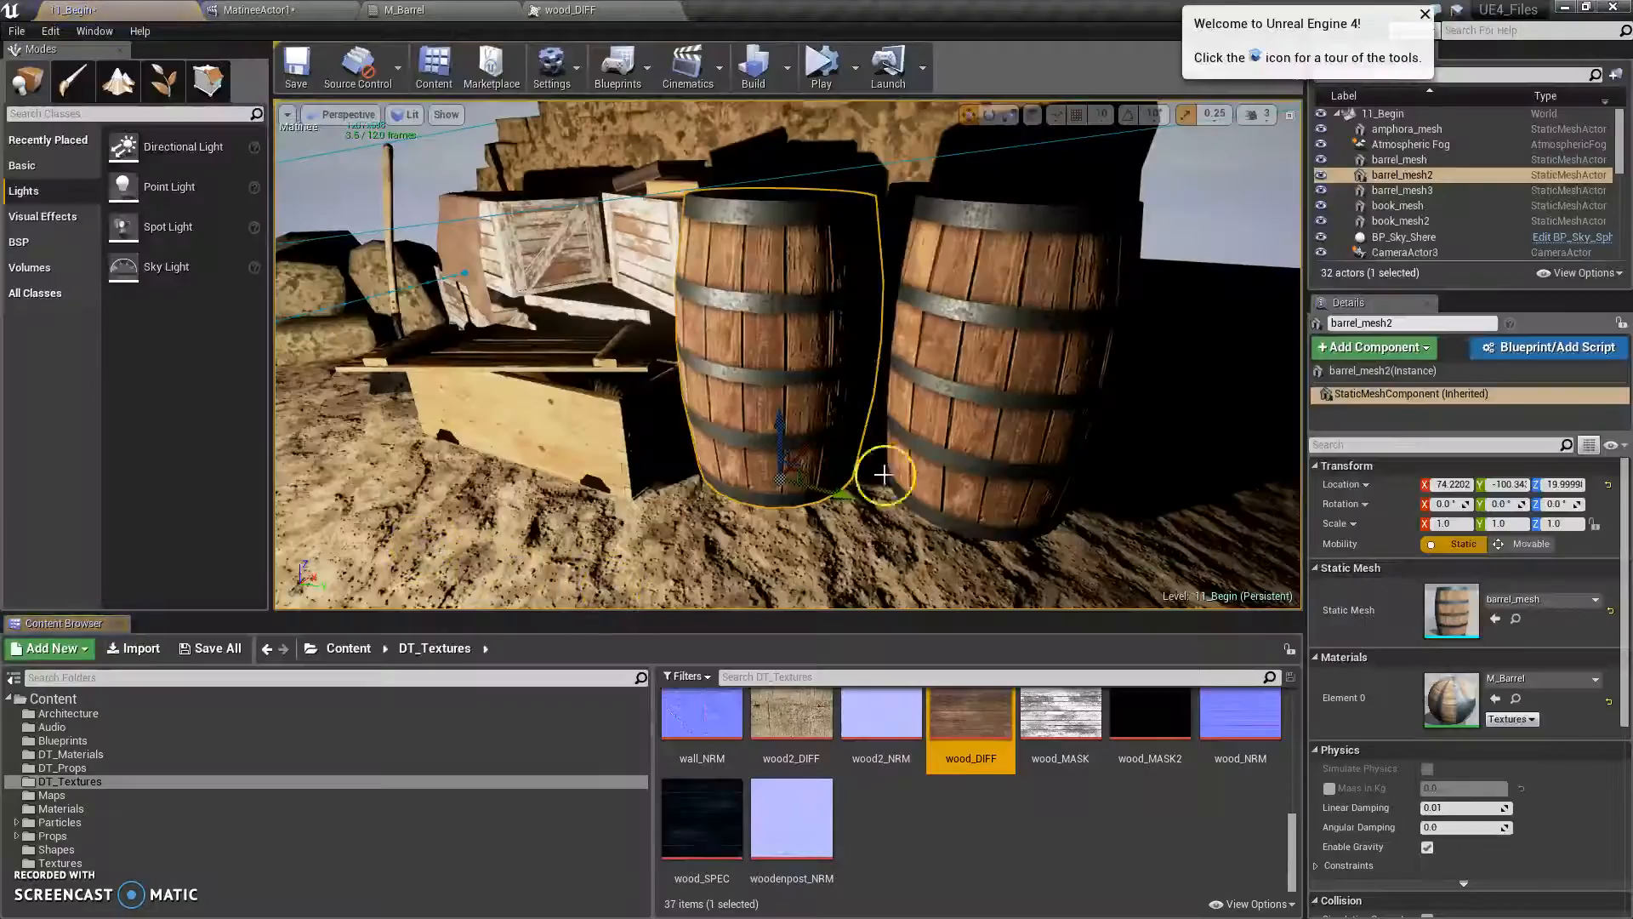
double_click(991, 723)
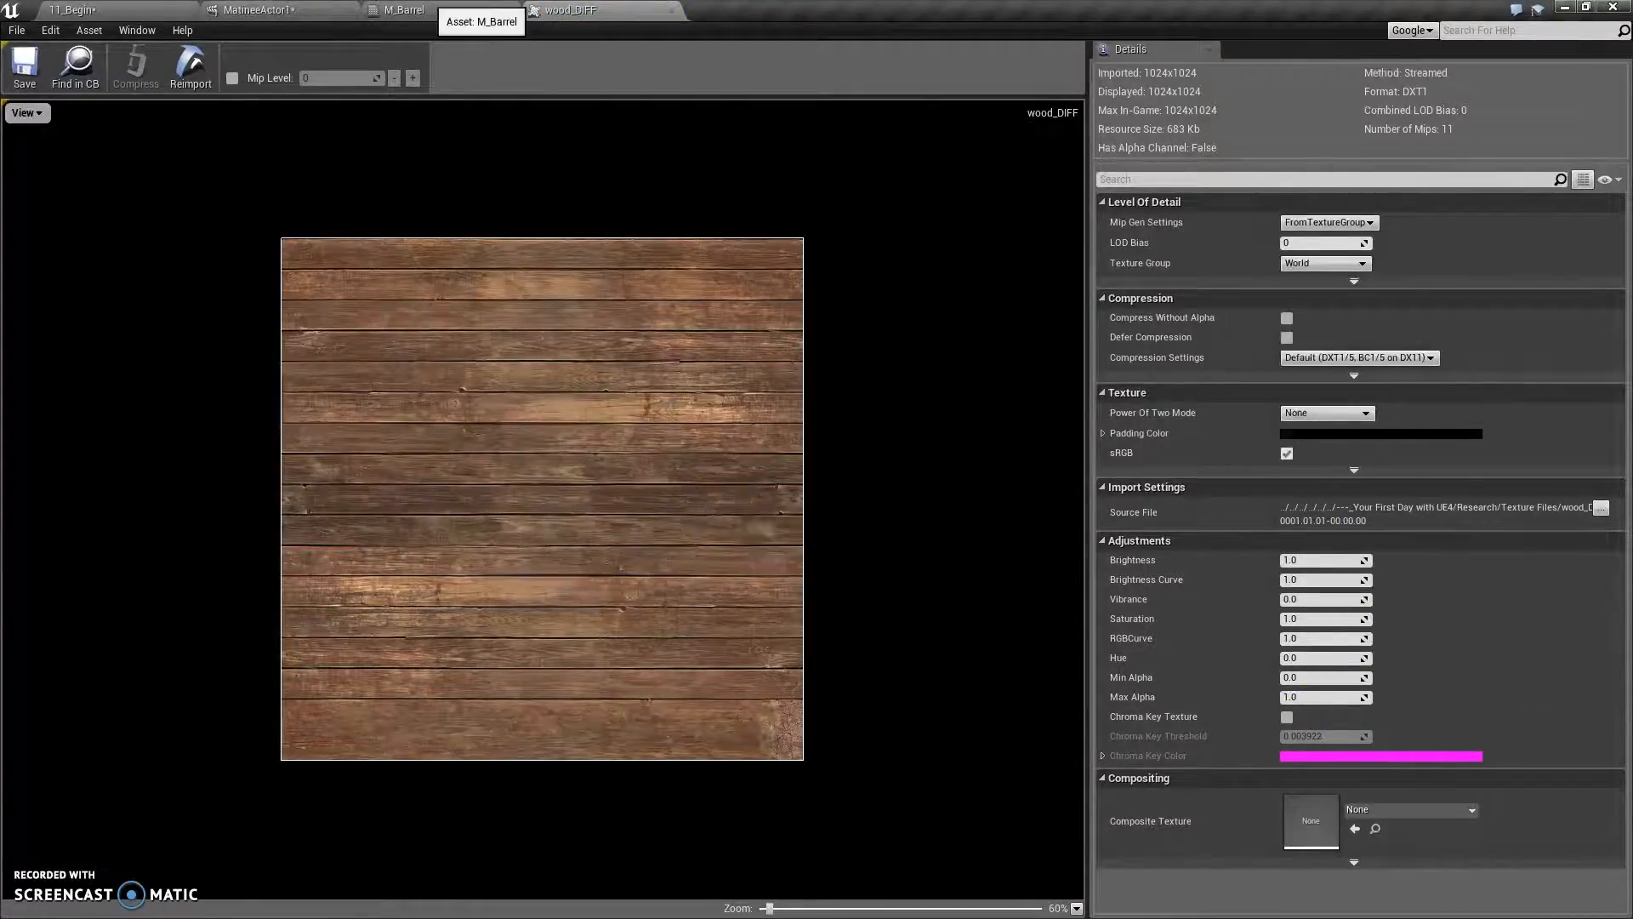
Return to the 11_Begin level and examine the prop scene, camera and light from farther back.
left_click(400, 11)
left_click(263, 10)
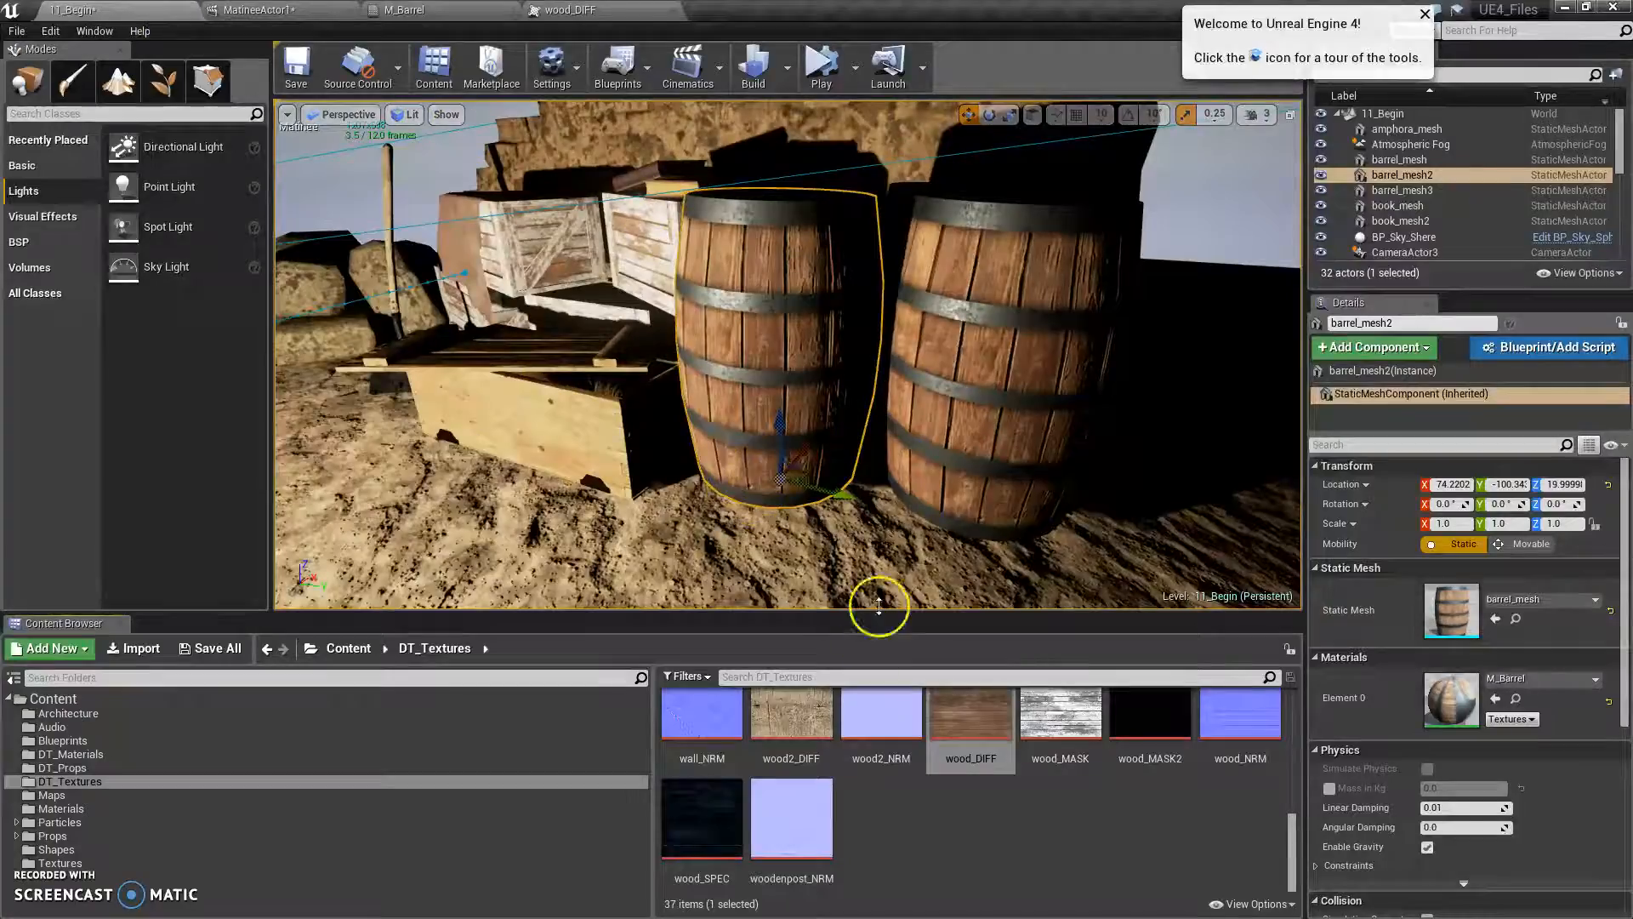
scroll(779, 398, "down", 10)
scroll(817, 490, "up", 5)
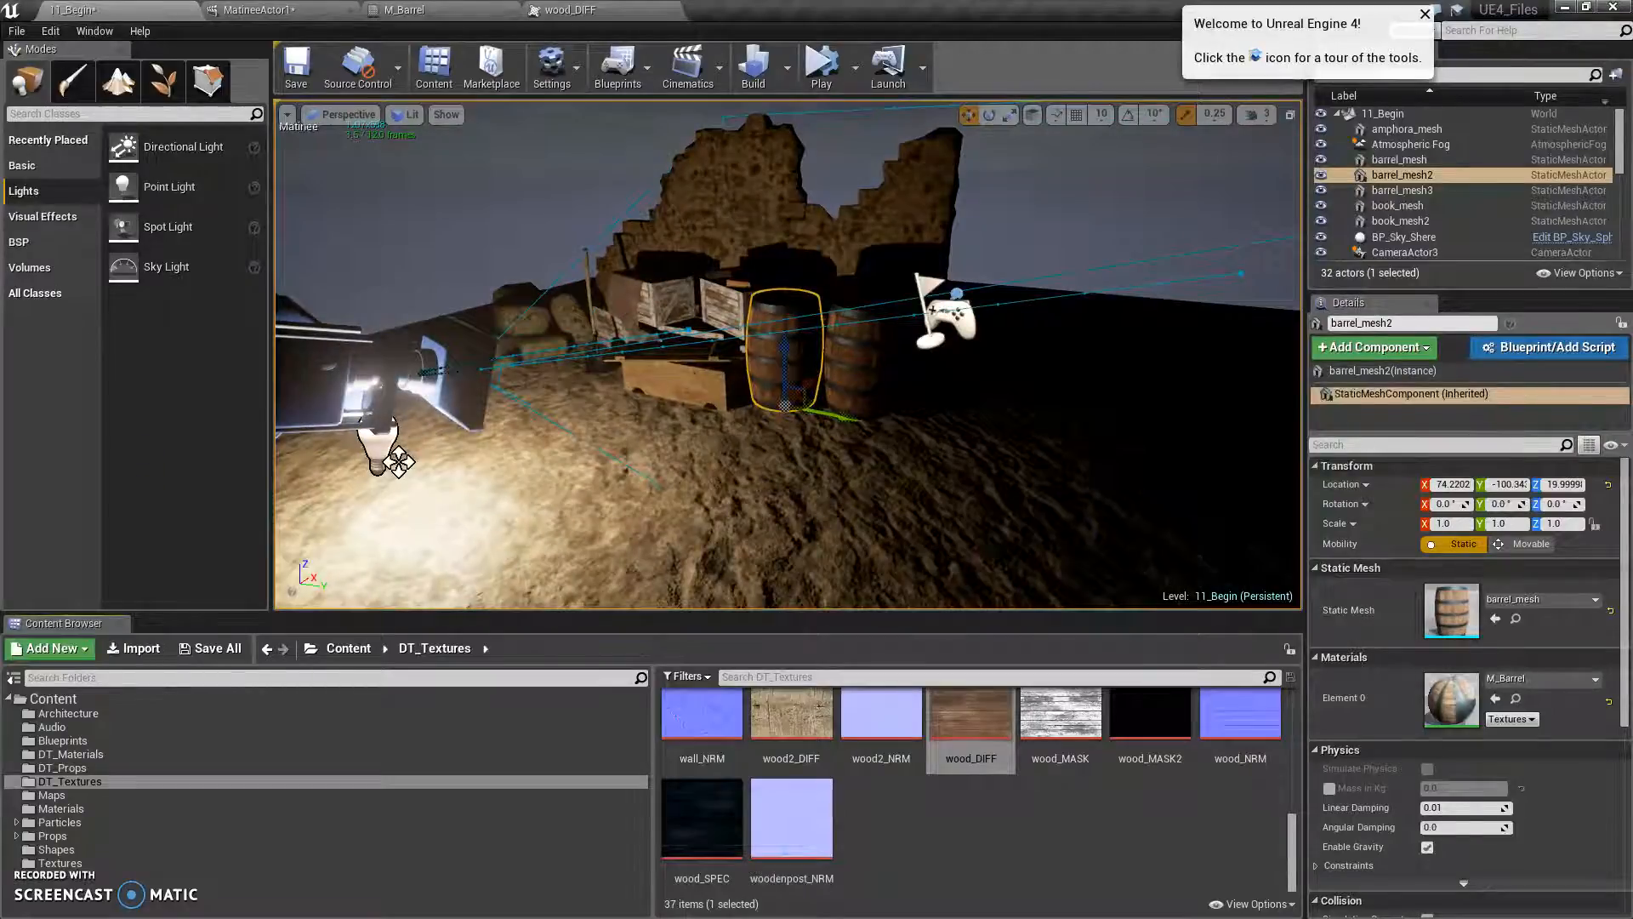
left_click_drag(537, 455, 655, 449)
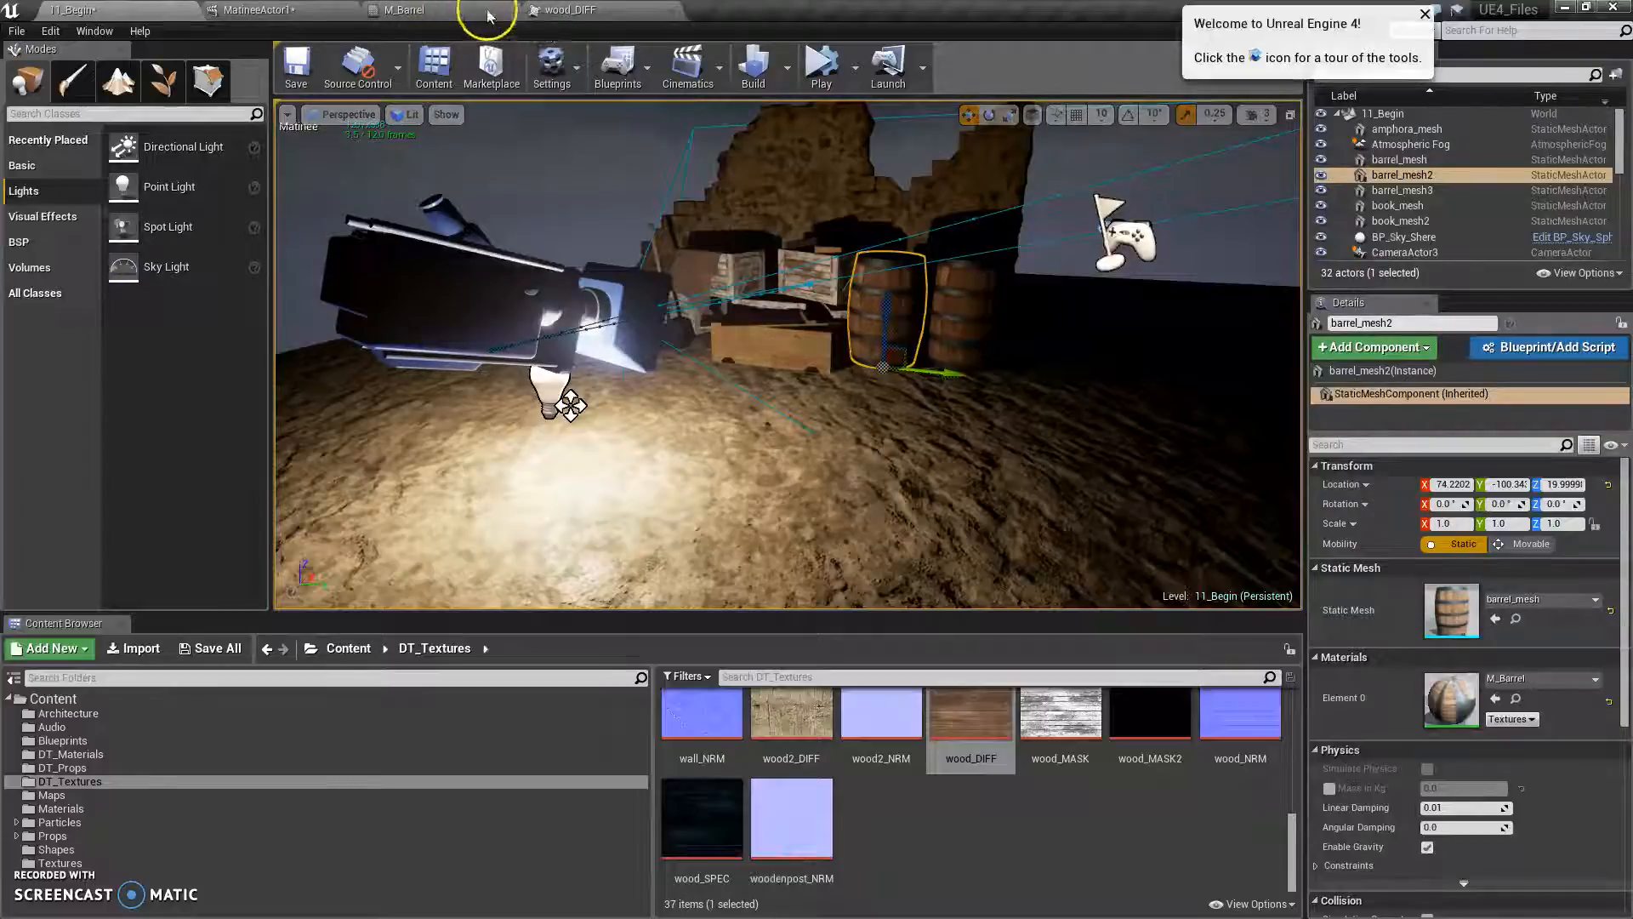
middle_click_drag(554, 525, 675, 514)
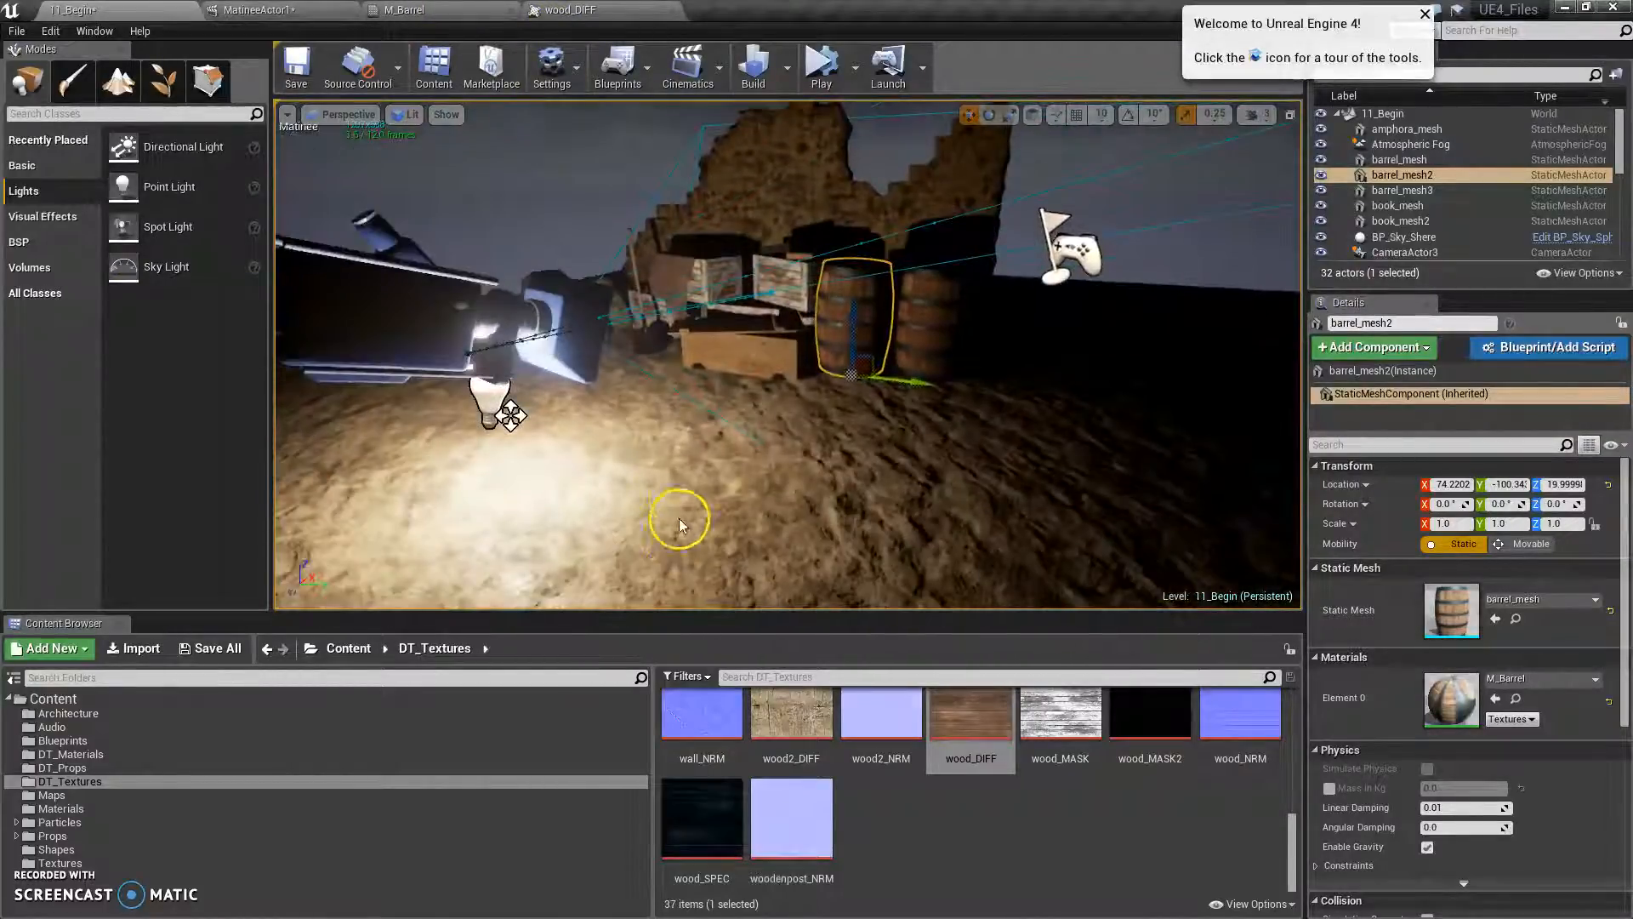